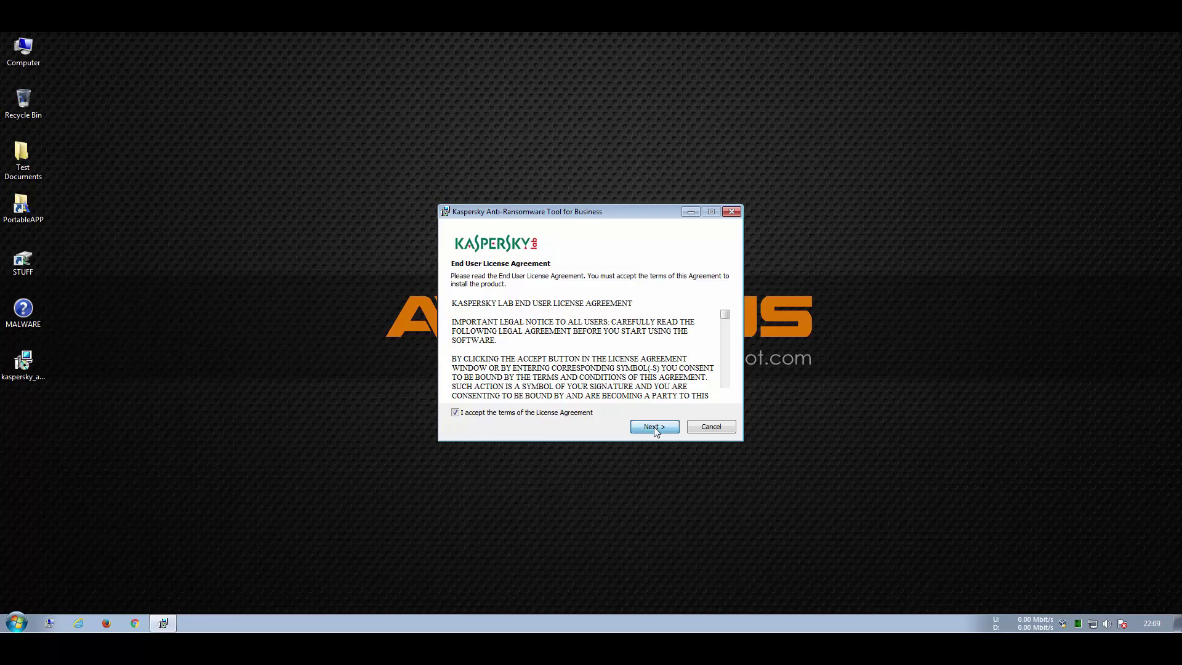
Step: Install the tool as an administrator's computer, accepting the licence and the UAC prompt
{"action": "left_click", "coordinate": [523, 308]}
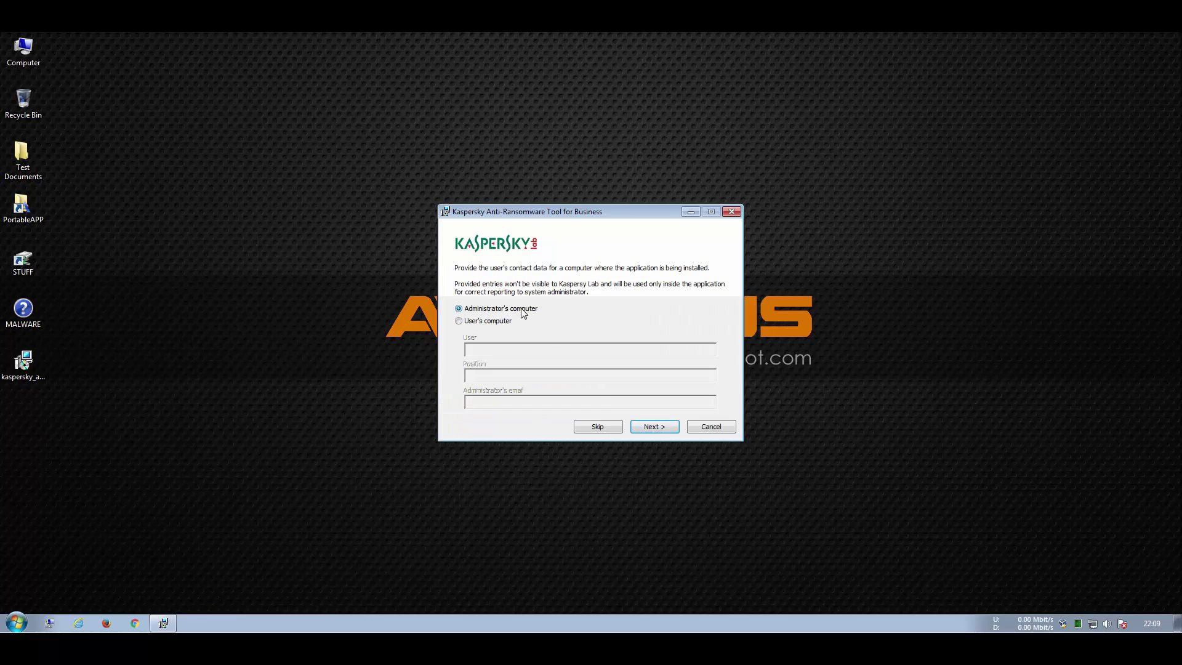
{"action": "left_click", "coordinate": [640, 427]}
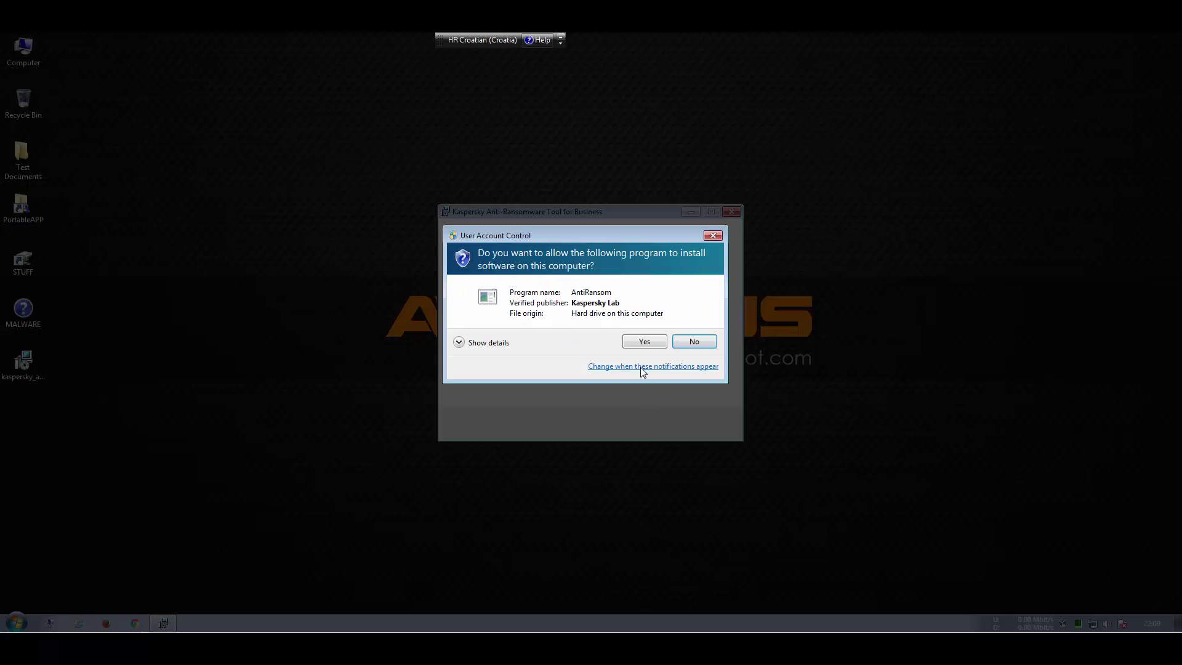
{"action": "left_click", "coordinate": [641, 343]}
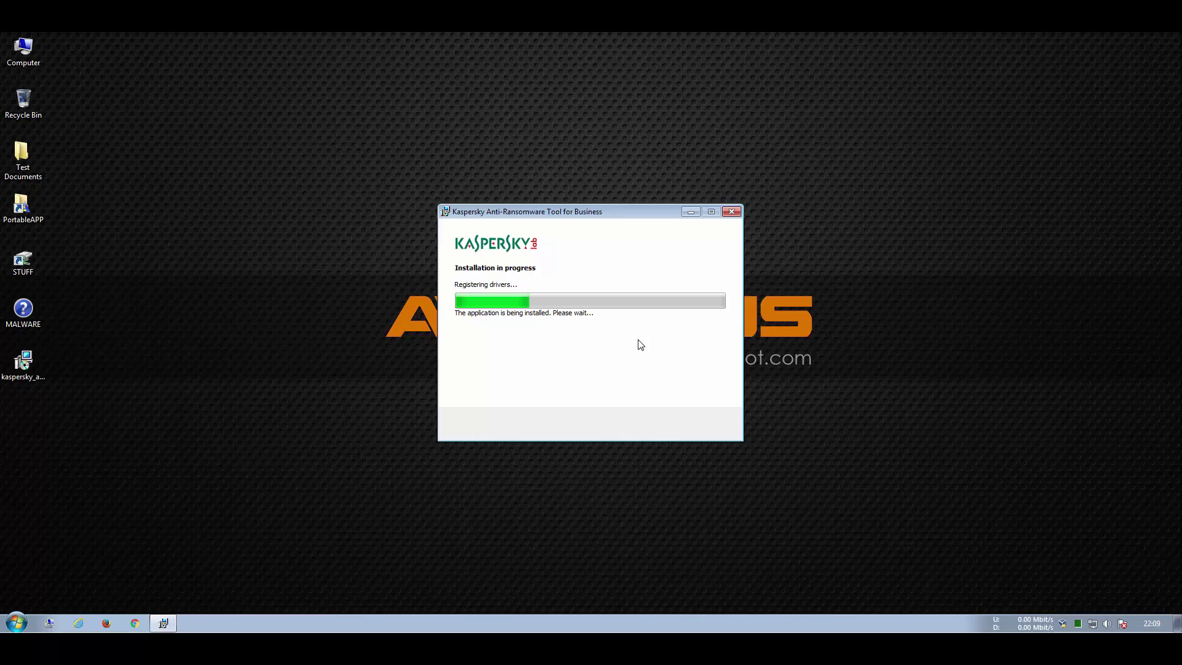
Step: Launch Process Explorer from the Start menu with administrator rights
{"action": "left_click", "coordinate": [16, 623]}
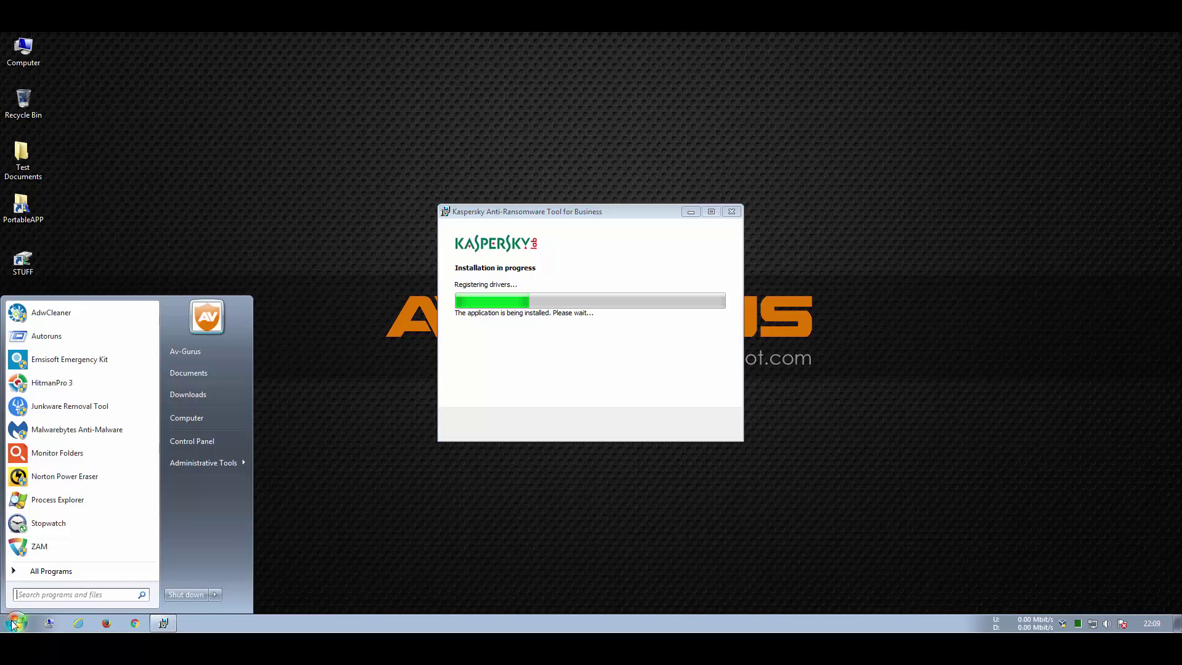
{"action": "left_click", "coordinate": [59, 502]}
{"action": "left_click", "coordinate": [195, 476]}
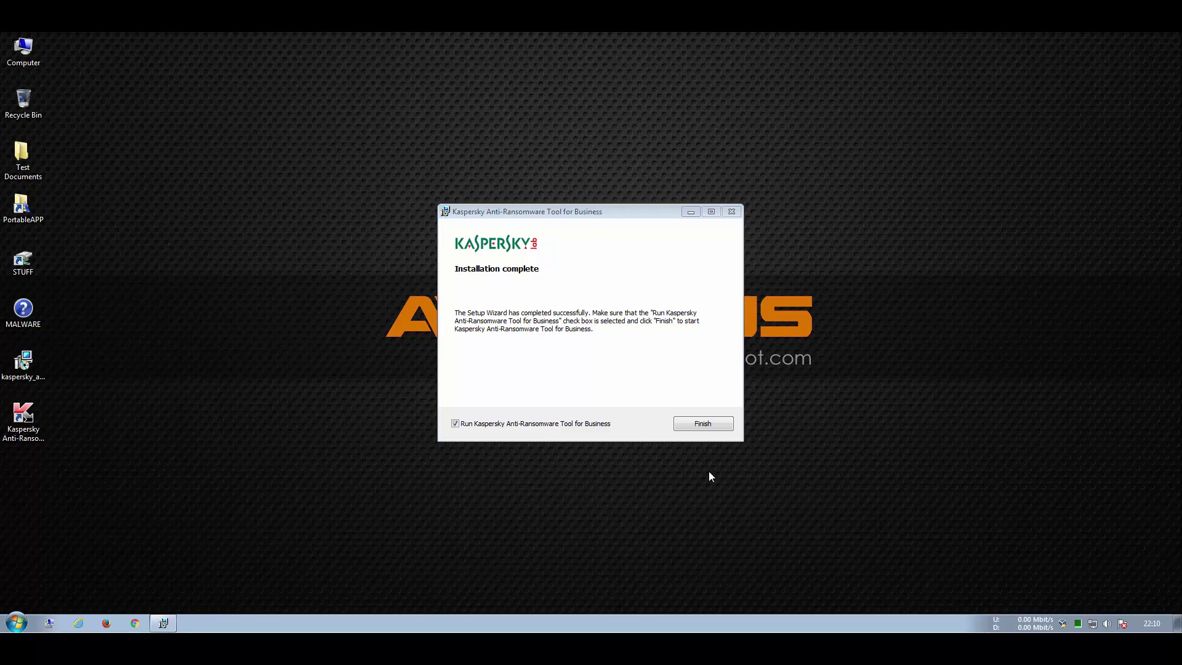
Step: Finish the installer so the anti-ransomware tool starts
{"action": "key", "text": "ctrl+shift+Escape"}
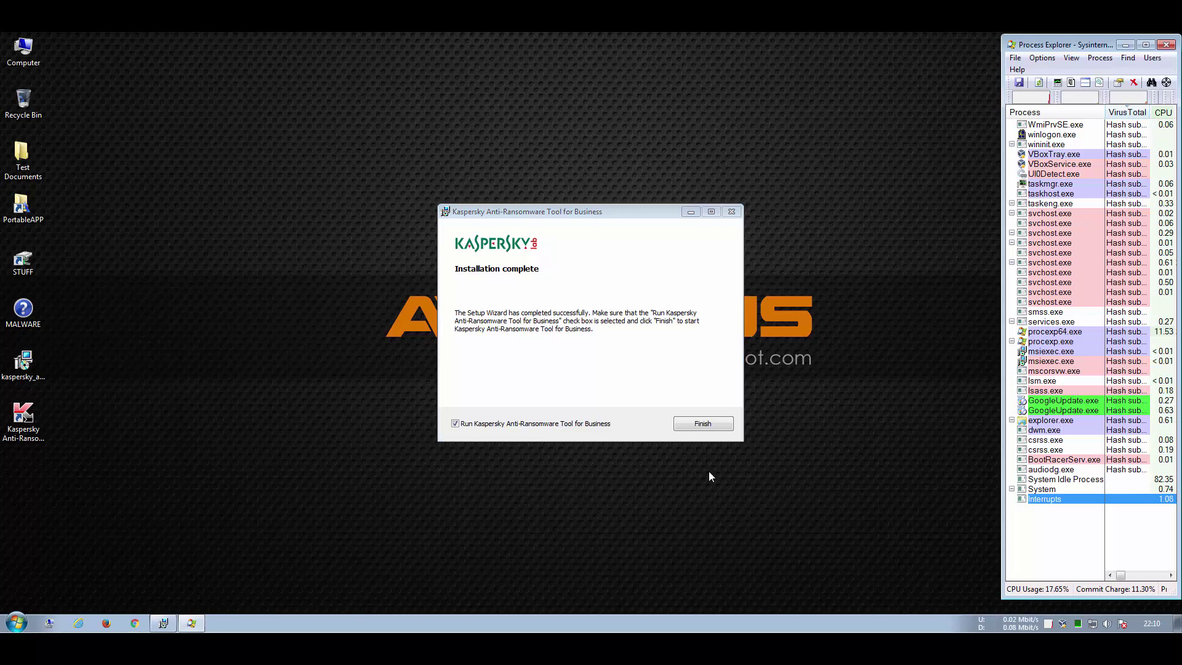
{"action": "left_click", "coordinate": [713, 423]}
{"action": "left_click", "coordinate": [711, 423]}
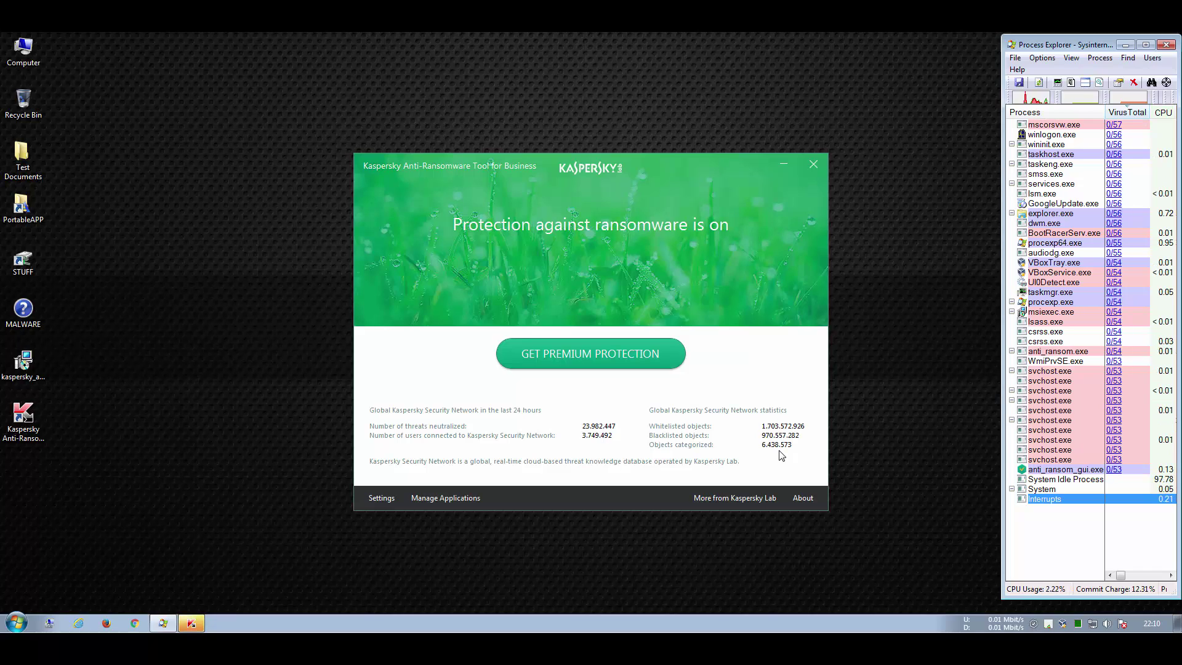
Step: Enable system tracing in Settings with trace level All events
{"action": "left_click", "coordinate": [381, 499]}
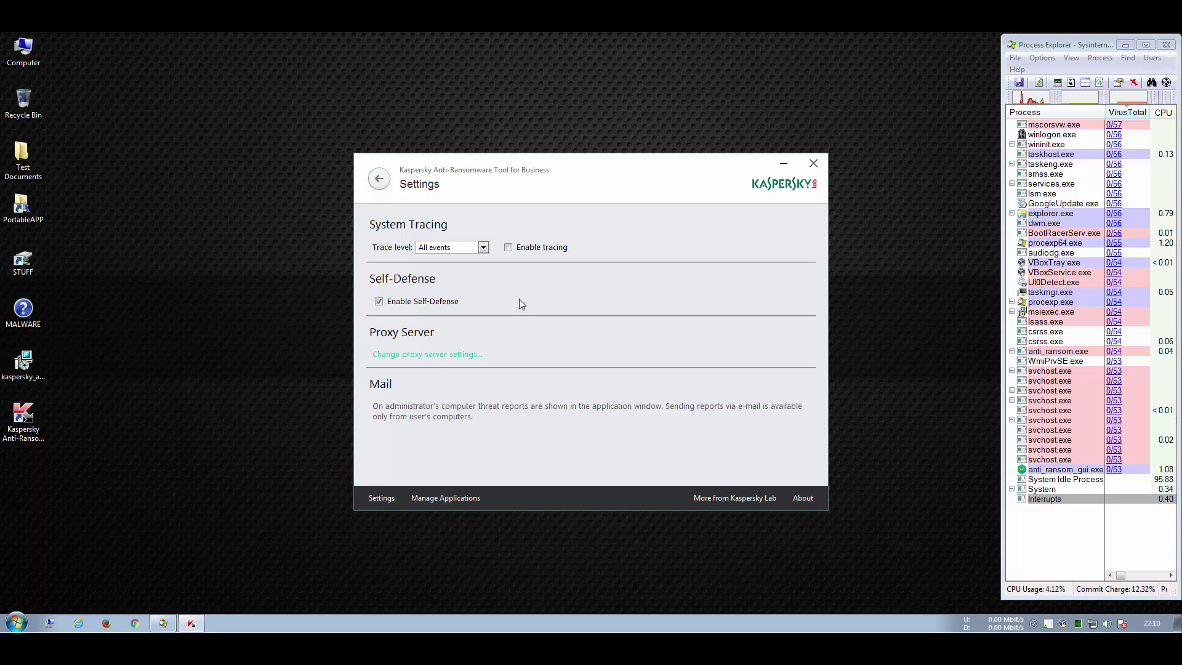
{"action": "left_click", "coordinate": [508, 247]}
{"action": "left_click", "coordinate": [483, 247]}
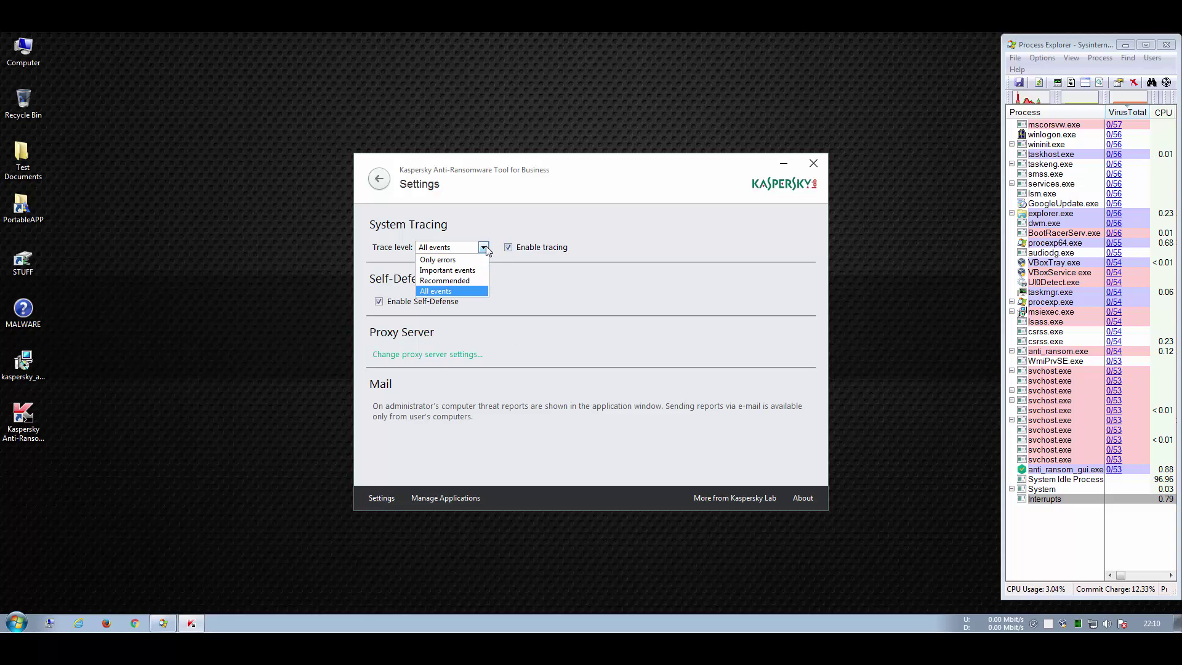
{"action": "left_click", "coordinate": [486, 249]}
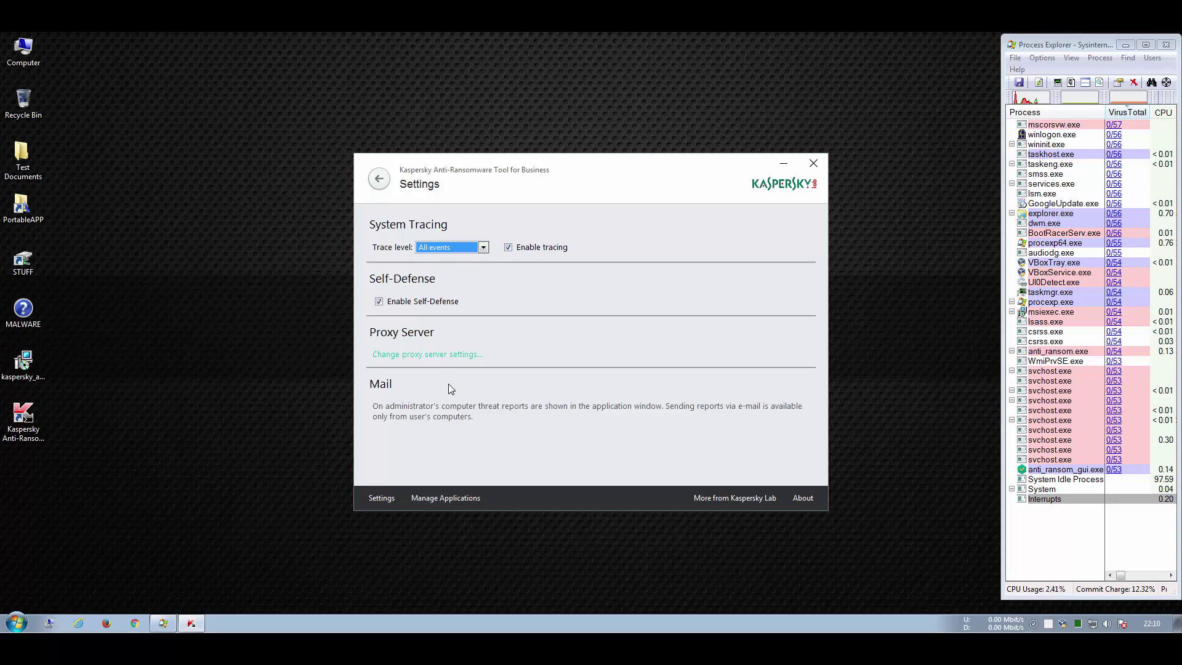
Step: Check the empty blocked and trusted application lists, cancel adding a trusted app, and close the tool
{"action": "left_click", "coordinate": [443, 500]}
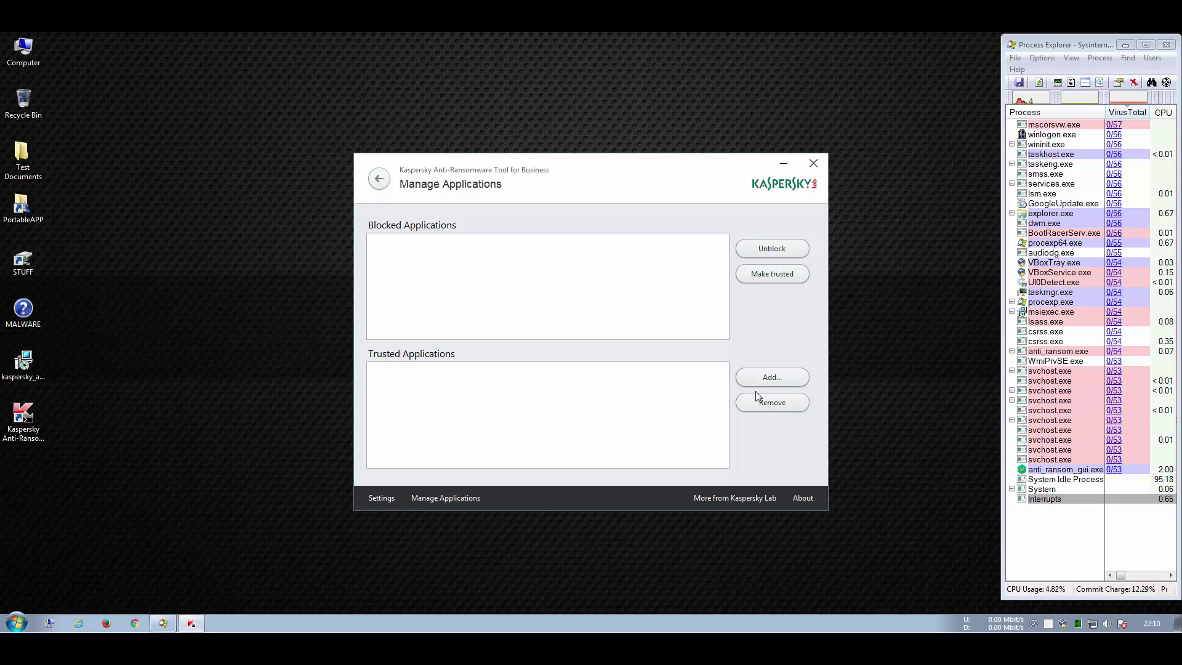
{"action": "left_click", "coordinate": [769, 377]}
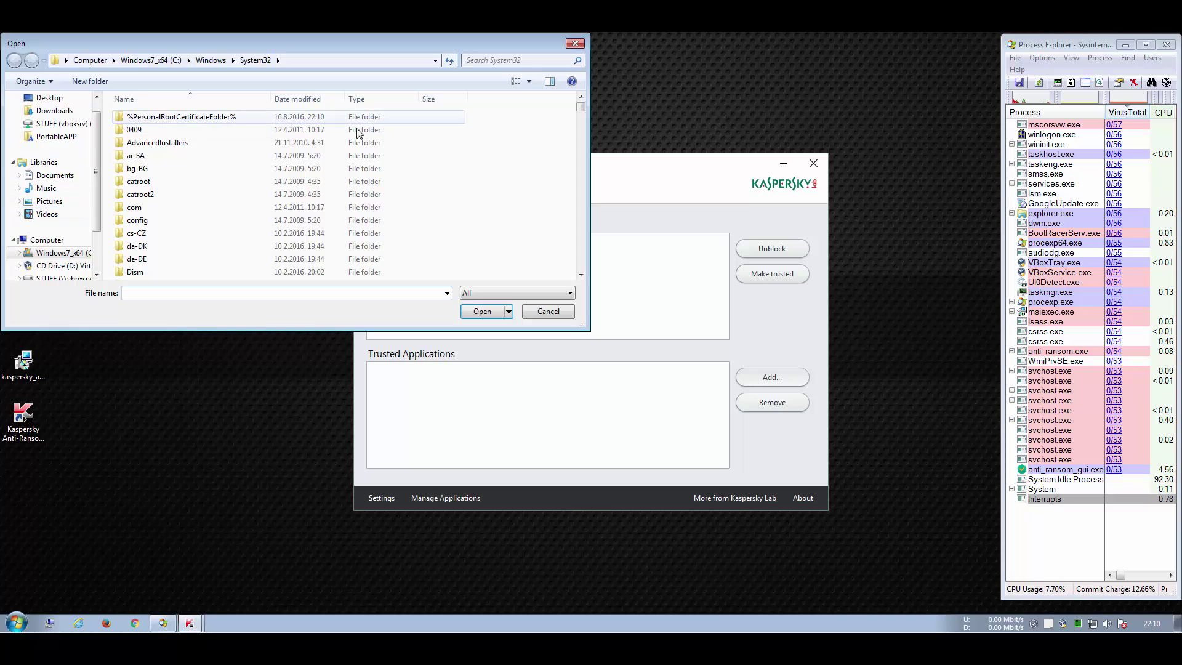
{"action": "left_click", "coordinate": [151, 59]}
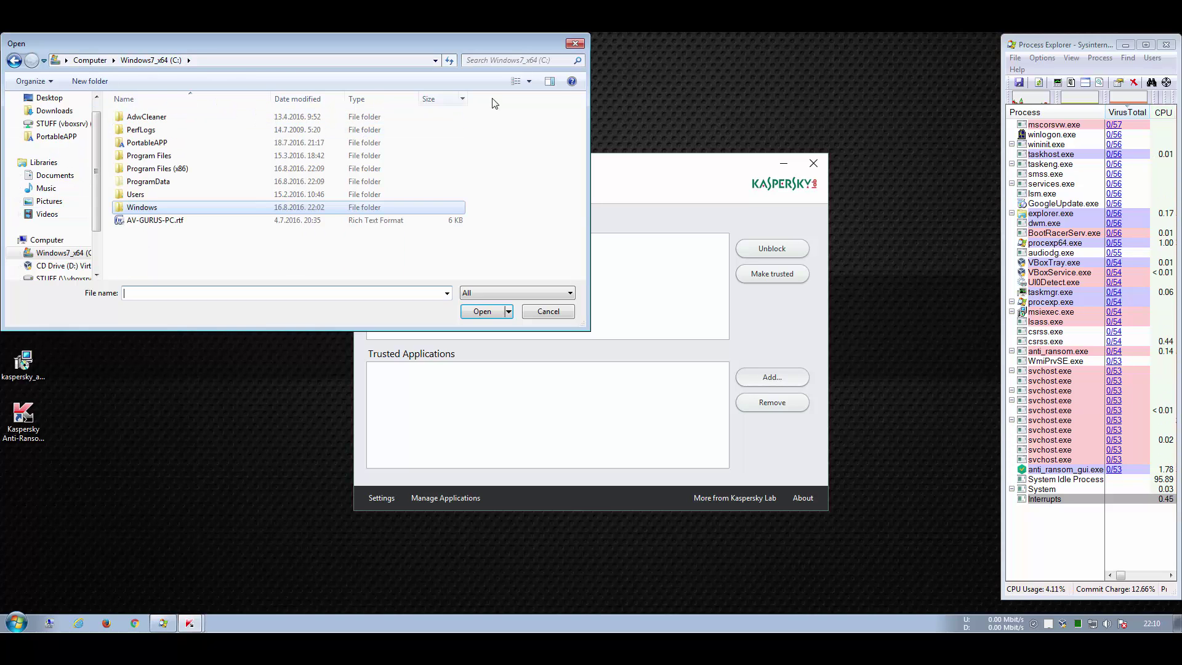
{"action": "left_click", "coordinate": [575, 43]}
{"action": "left_click", "coordinate": [813, 163]}
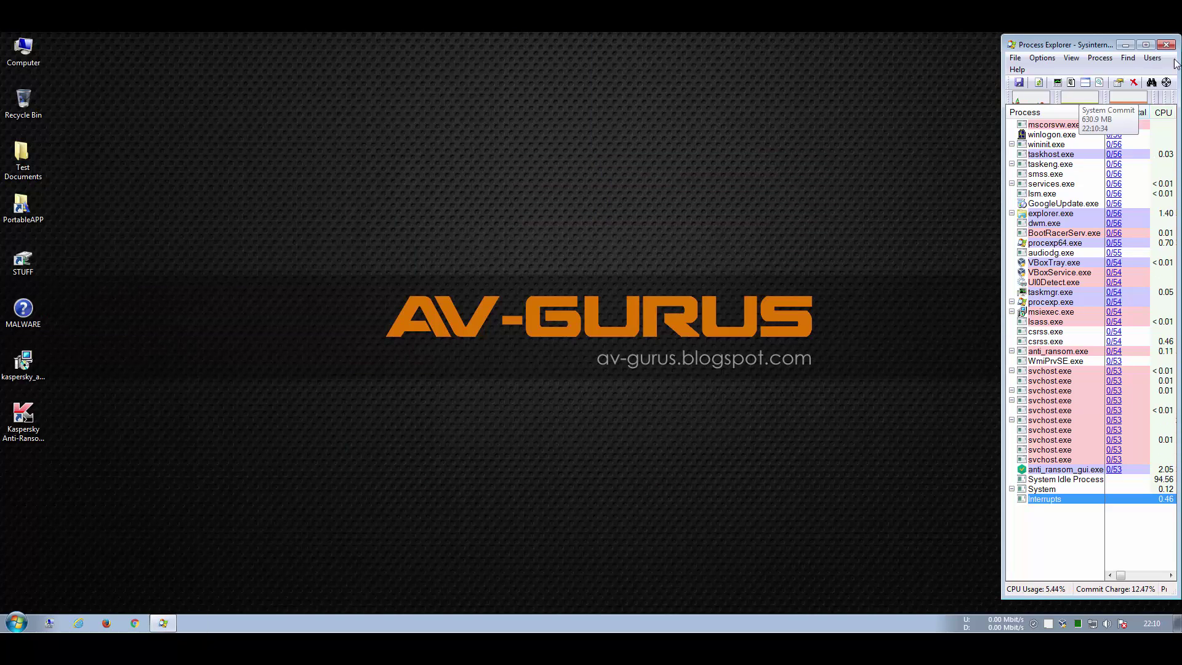
Step: Sort Process Explorer by Verified Signer and confirm anti_ransom.exe and anti_ransom_gui.exe are signed by Kaspersky Lab
{"action": "left_click", "coordinate": [1146, 44]}
{"action": "left_click", "coordinate": [498, 80]}
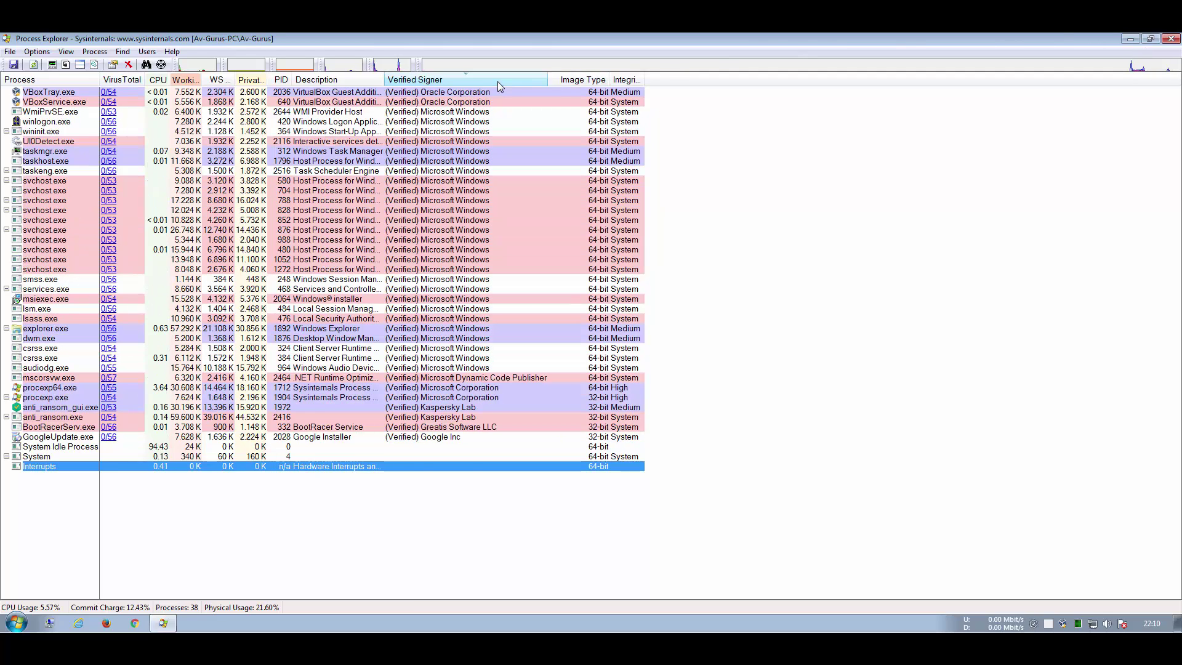
{"action": "left_click", "coordinate": [498, 80]}
{"action": "left_click", "coordinate": [464, 142]}
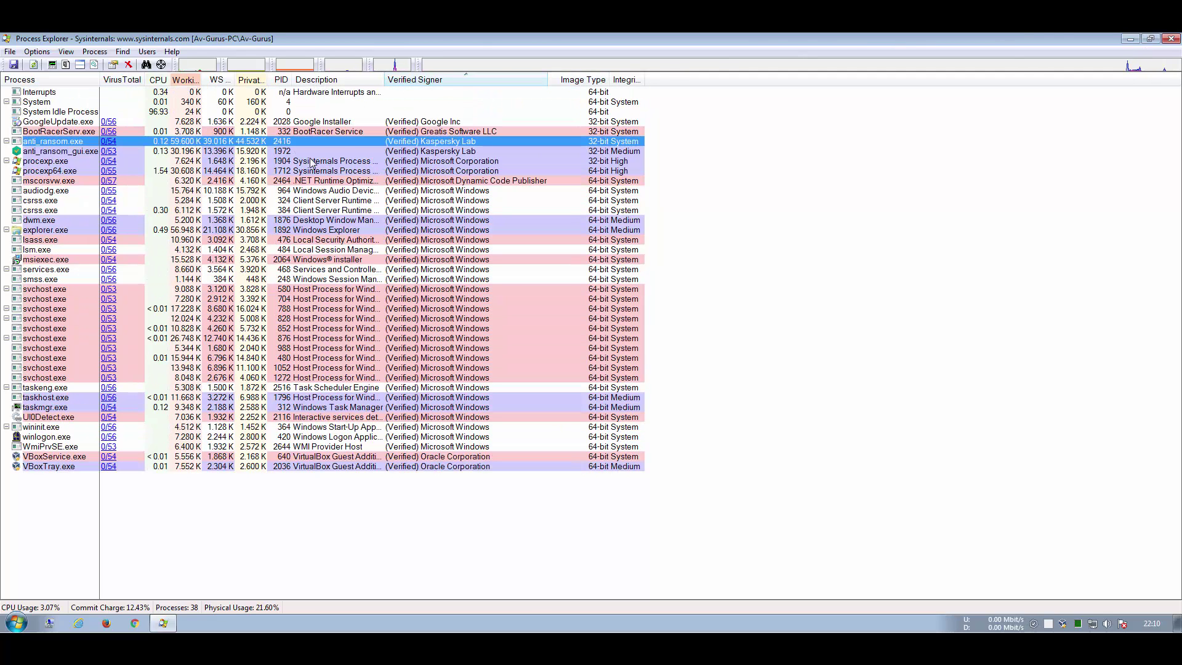
{"action": "left_click", "coordinate": [194, 152]}
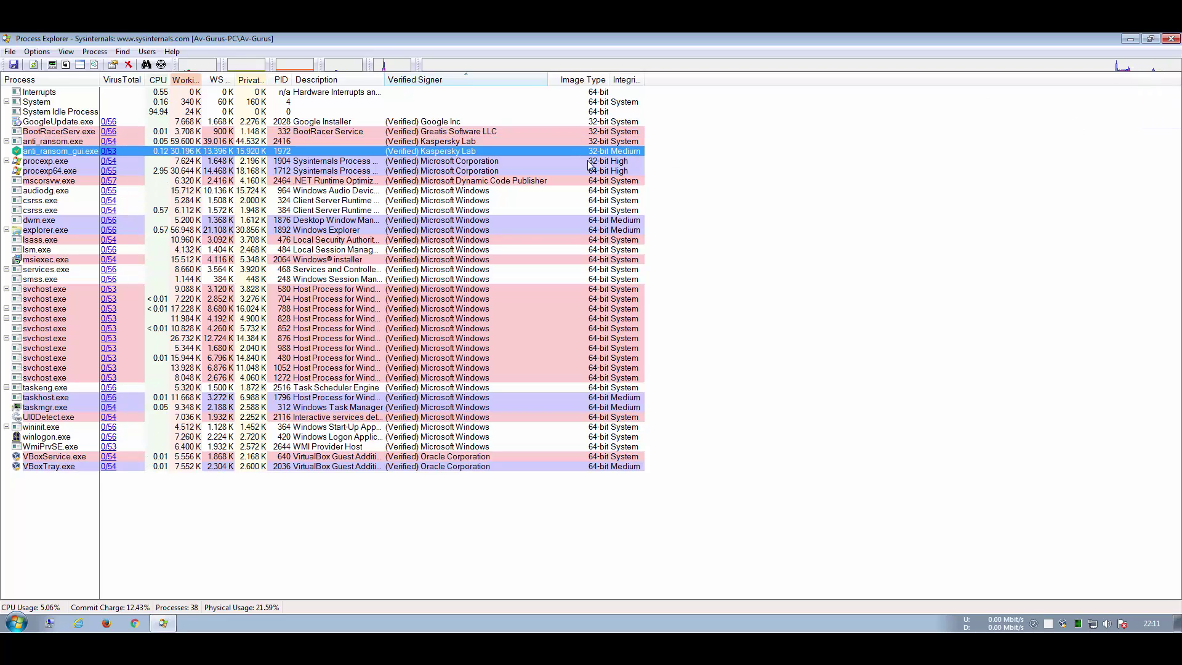
{"action": "left_click", "coordinate": [599, 142]}
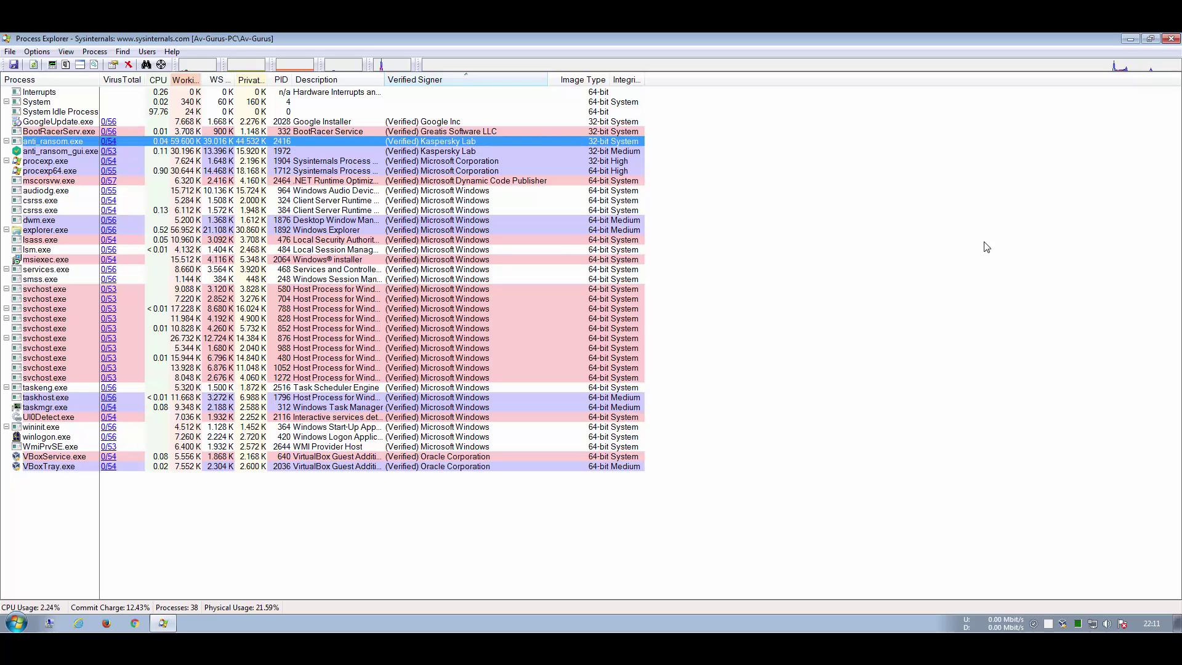
{"action": "left_click", "coordinate": [1150, 38]}
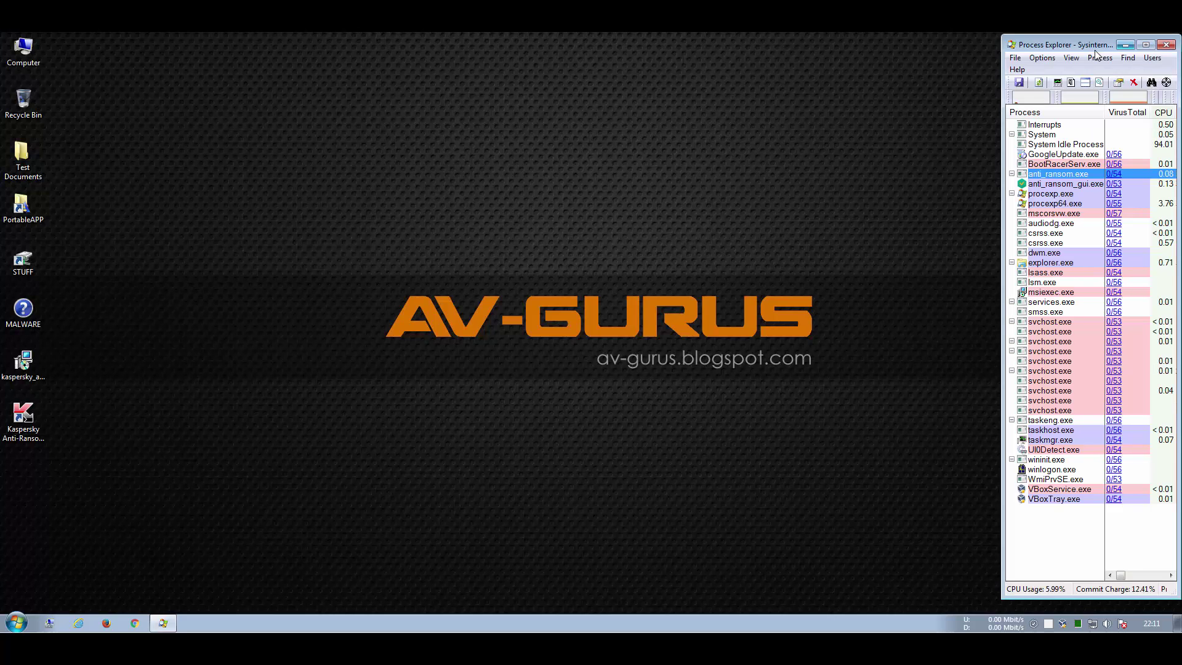
{"action": "left_click", "coordinate": [925, 113]}
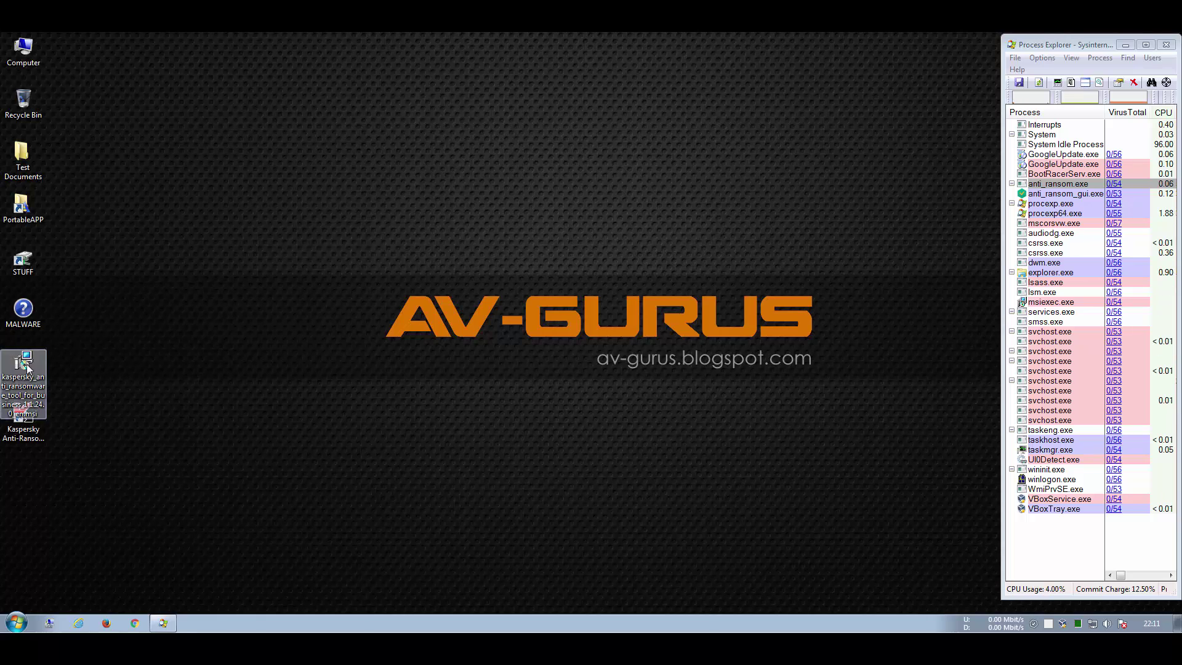
Step: Open the MALWARE folder and extract Cerber#3.zip to Cerber#3\ using the archive password
{"action": "double_click", "coordinate": [26, 314]}
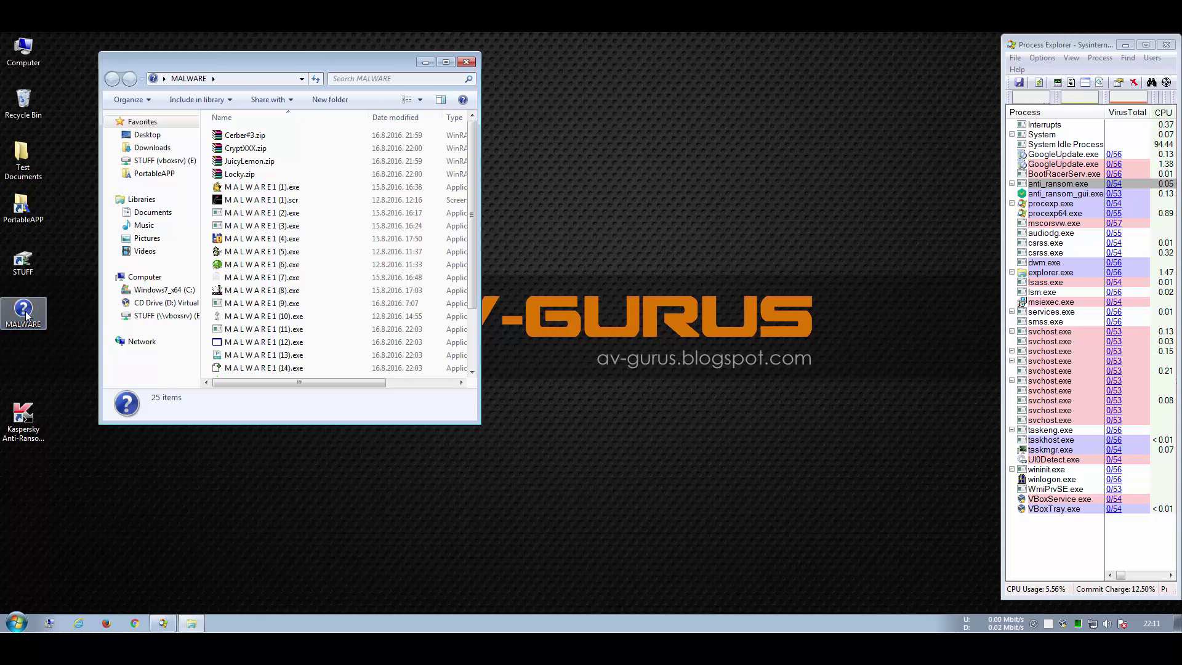
{"action": "left_click_drag", "start_coordinate": [298, 424], "coordinate": [292, 574]}
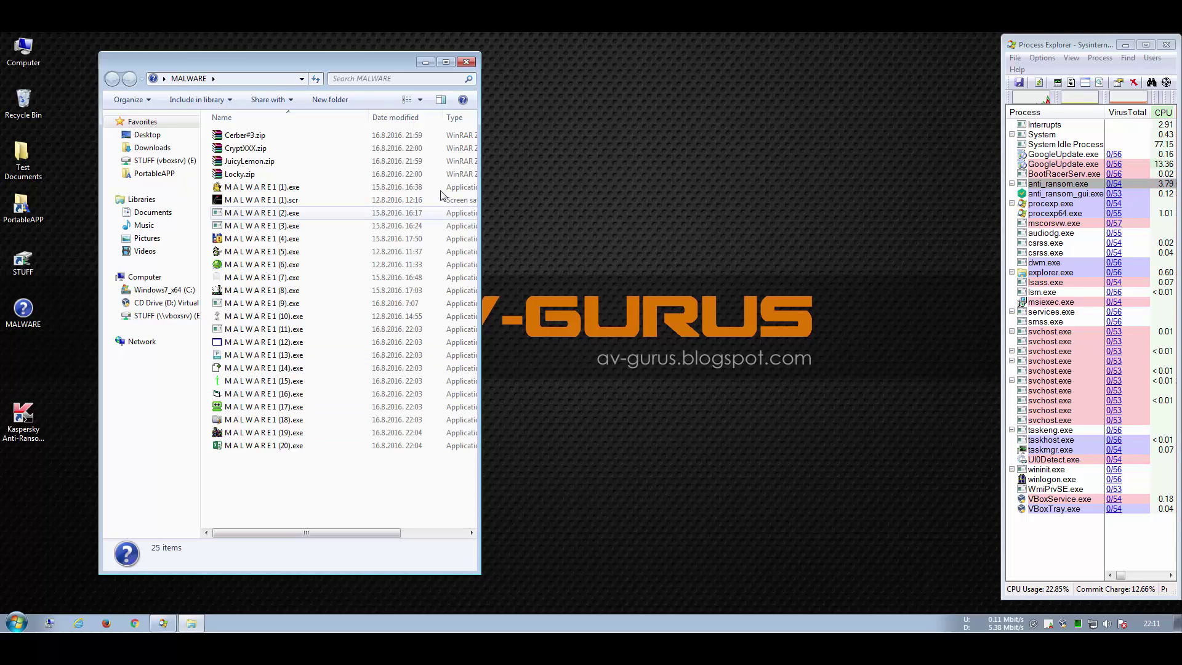
{"action": "right_click", "coordinate": [253, 137]}
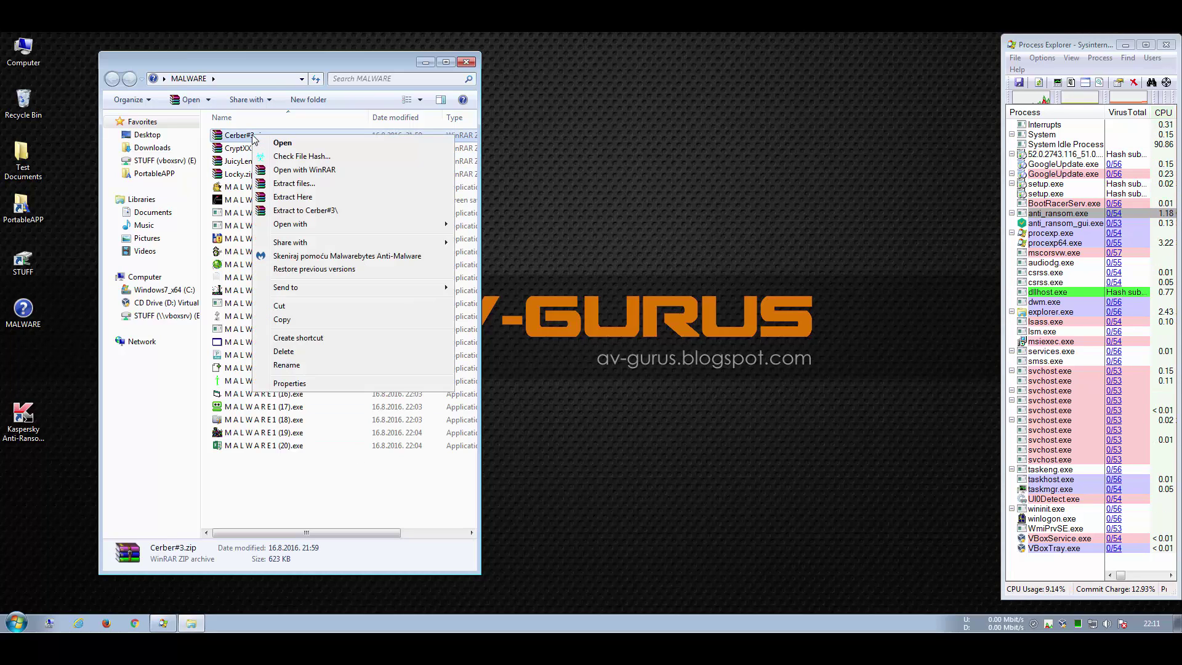
{"action": "left_click", "coordinate": [296, 211]}
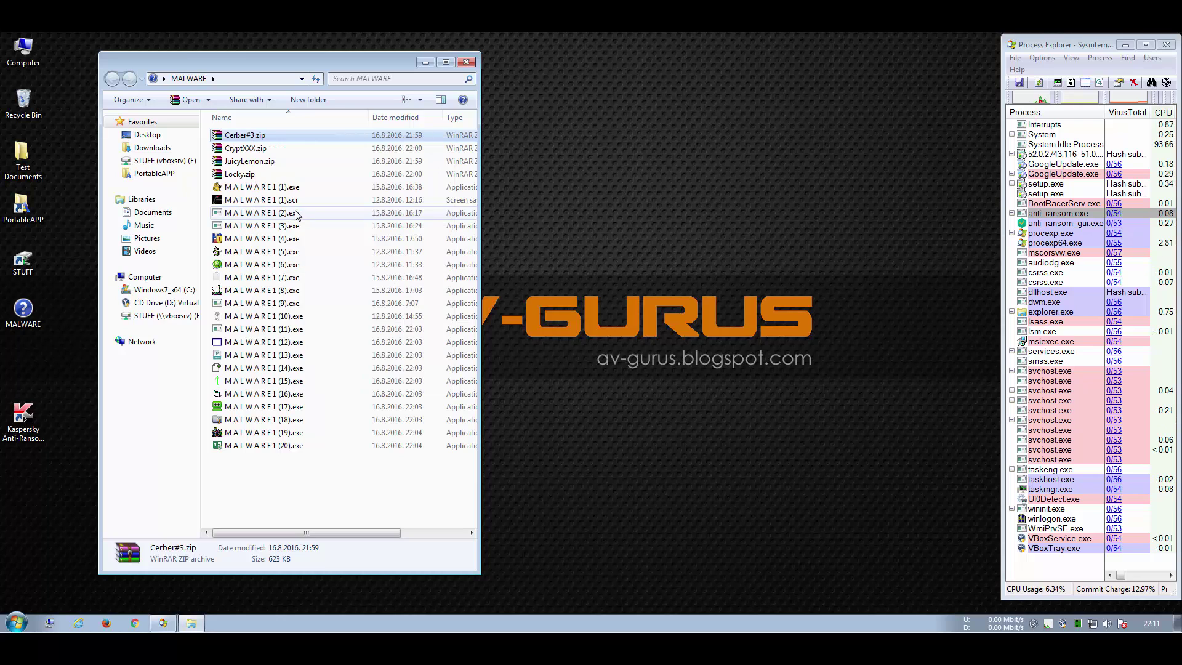
{"action": "type", "text": "infect"}
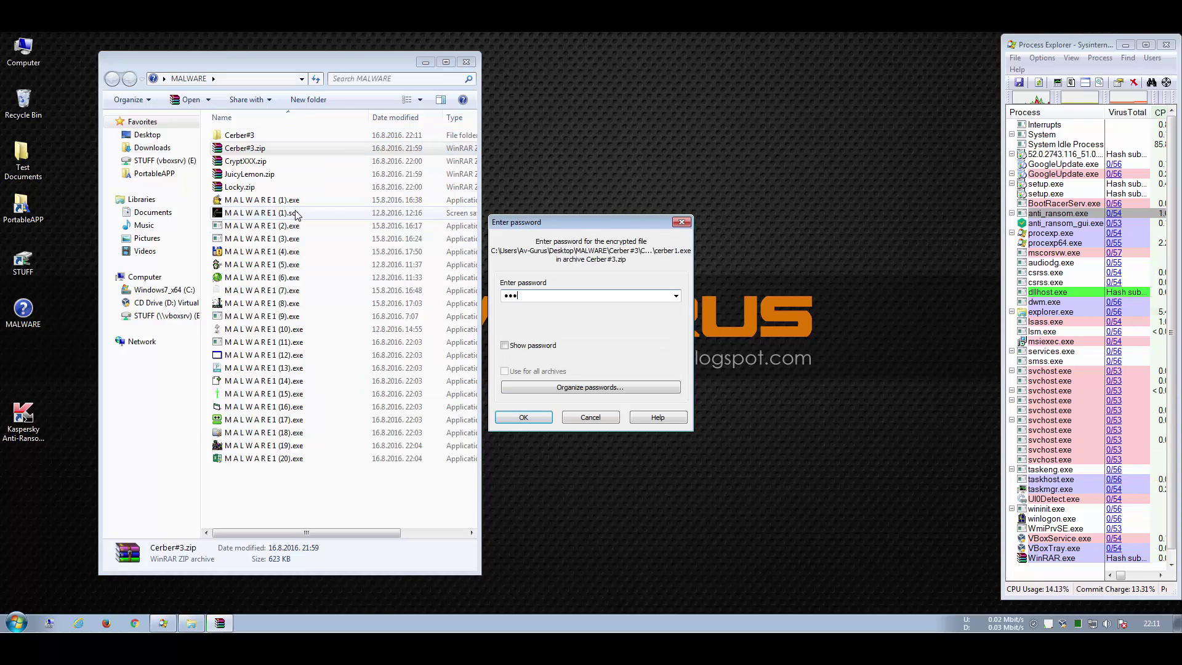
{"action": "key", "text": "Return"}
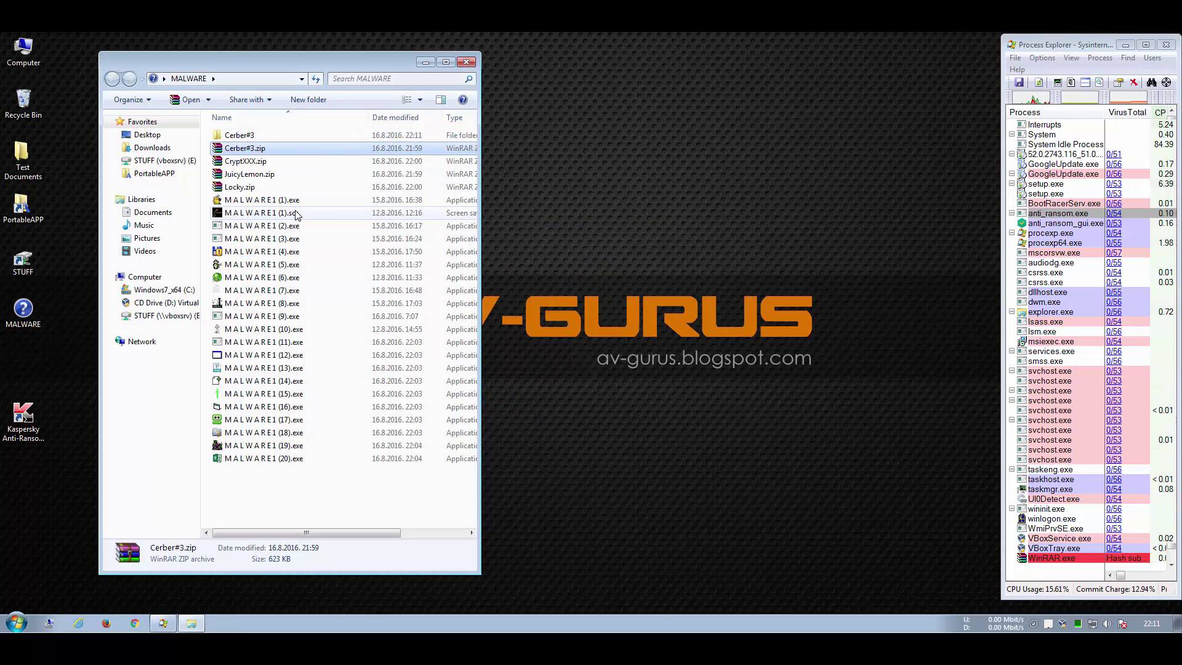
Step: Open the Cerber#3 folder and check cerber1.exe's hash on VirusTotal
{"action": "double_click", "coordinate": [238, 135]}
{"action": "double_click", "coordinate": [239, 135]}
{"action": "right_click", "coordinate": [243, 134]}
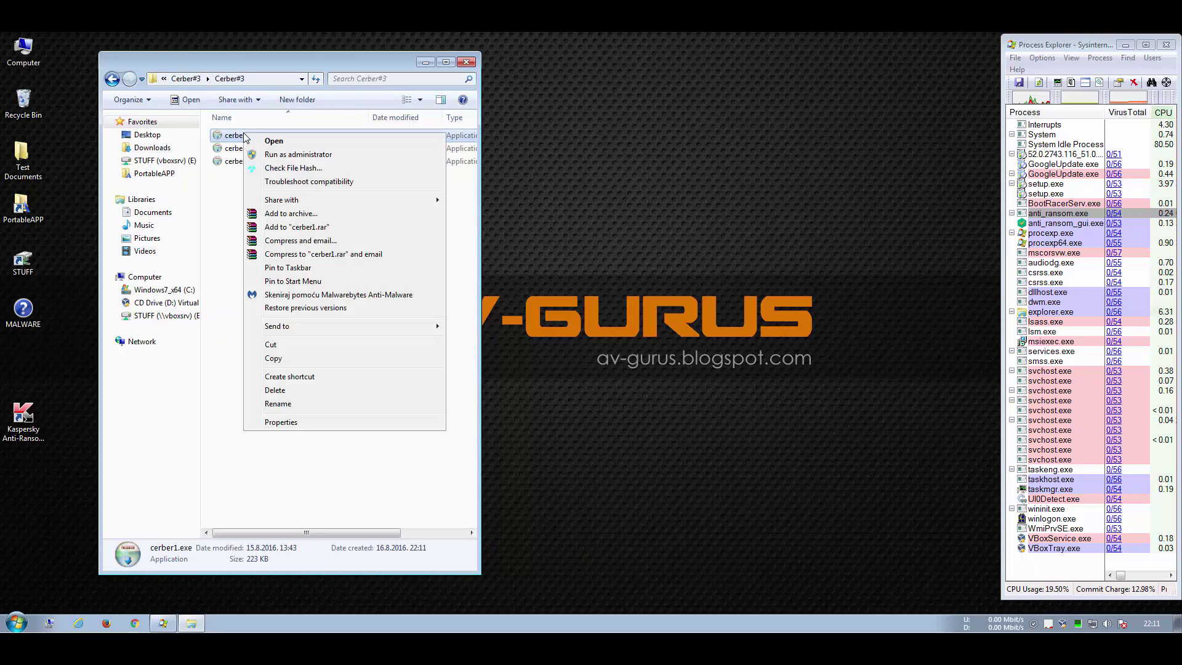
{"action": "left_click", "coordinate": [289, 168]}
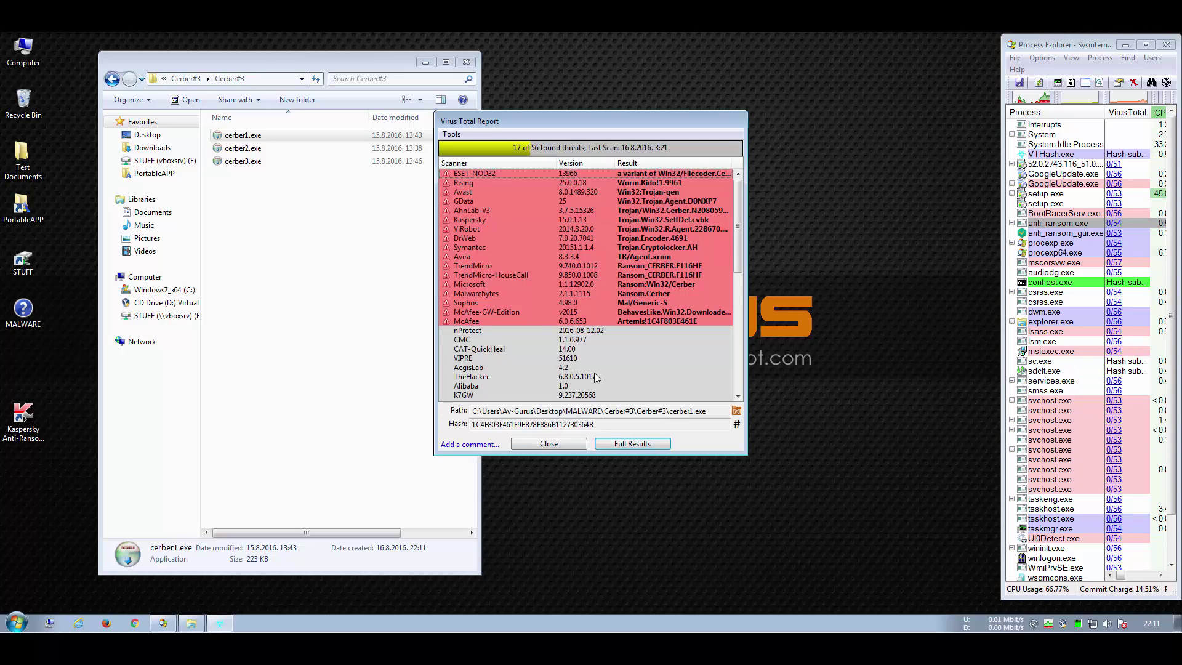
{"action": "left_click", "coordinate": [556, 449]}
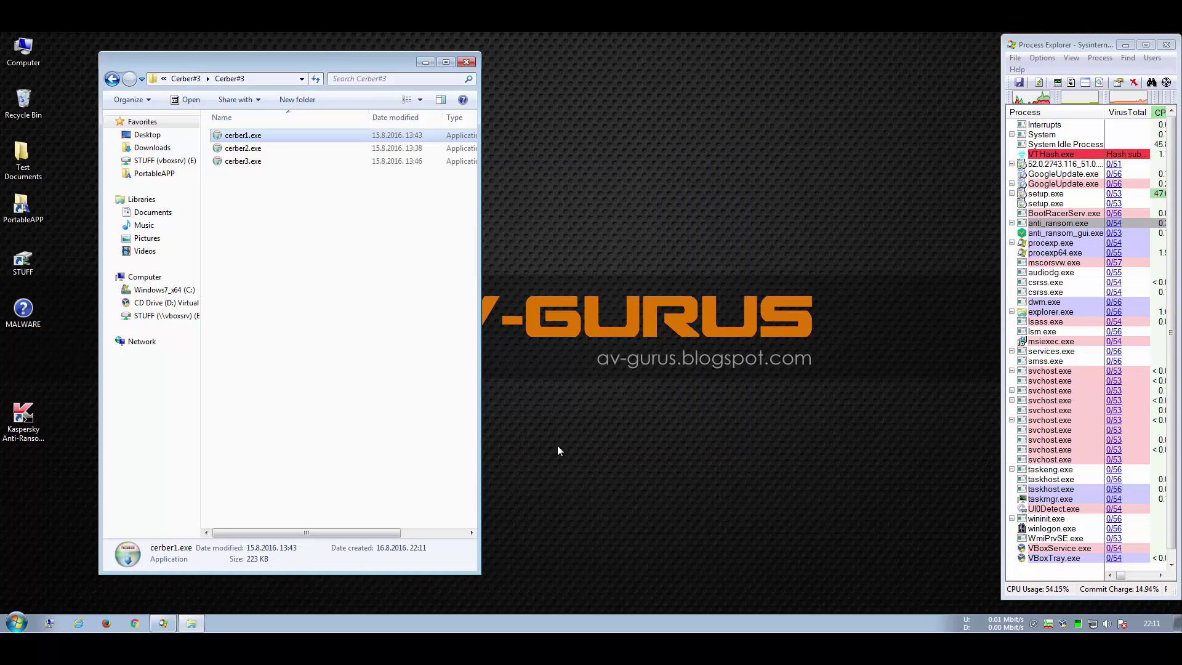
Step: Run cerber1.exe, review its blocked-event details and the Blocked Applications list, then close the tool
{"action": "double_click", "coordinate": [242, 140]}
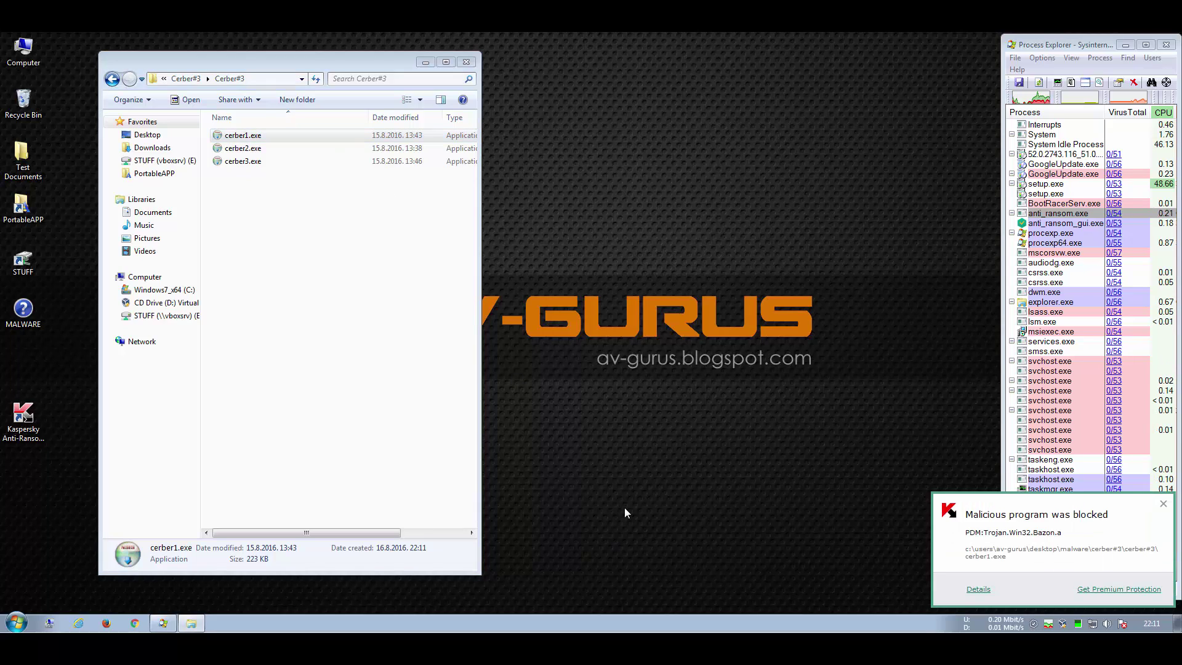
{"action": "left_click", "coordinate": [977, 590]}
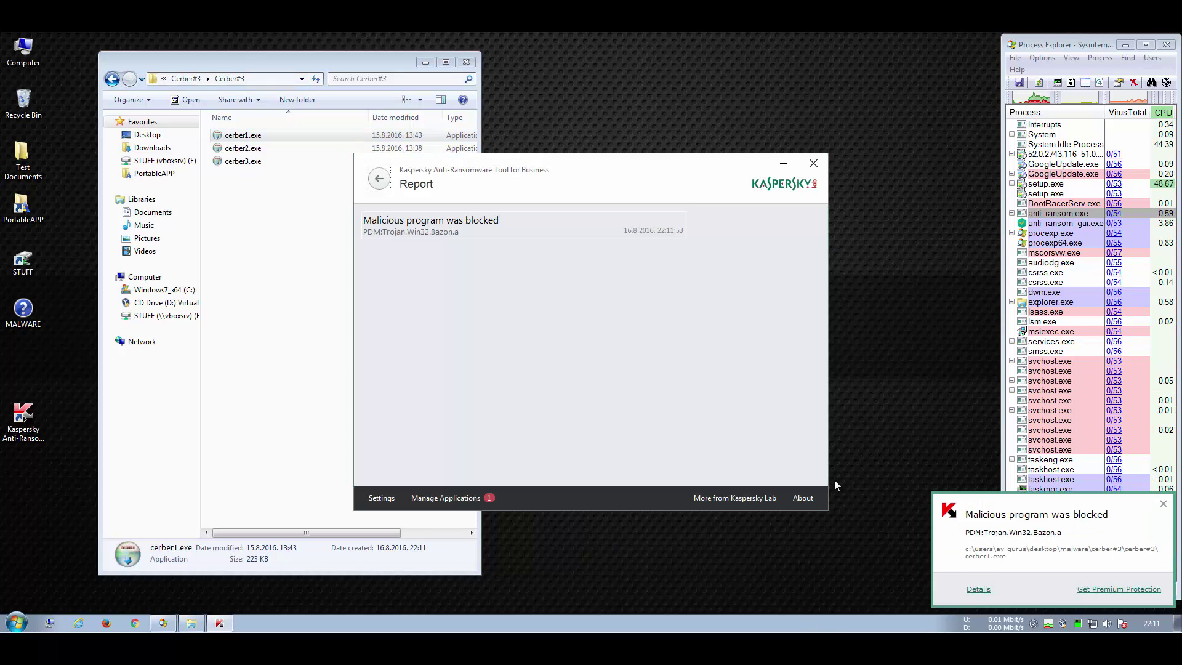
{"action": "left_click", "coordinate": [447, 232]}
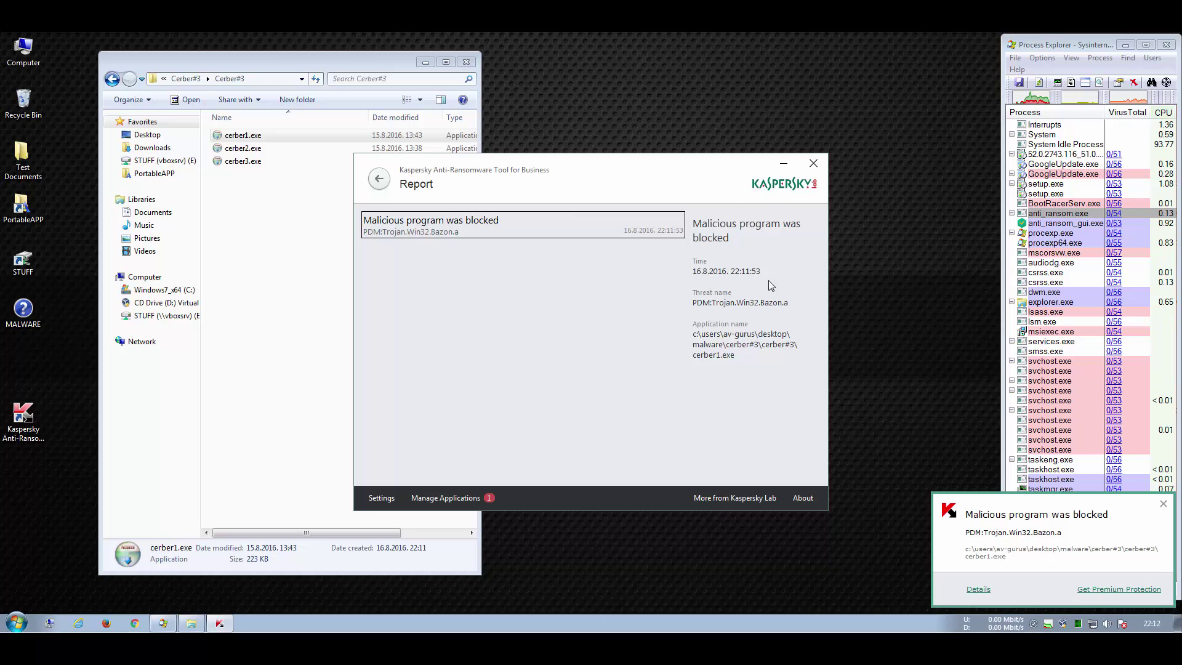
{"action": "left_click", "coordinate": [446, 497]}
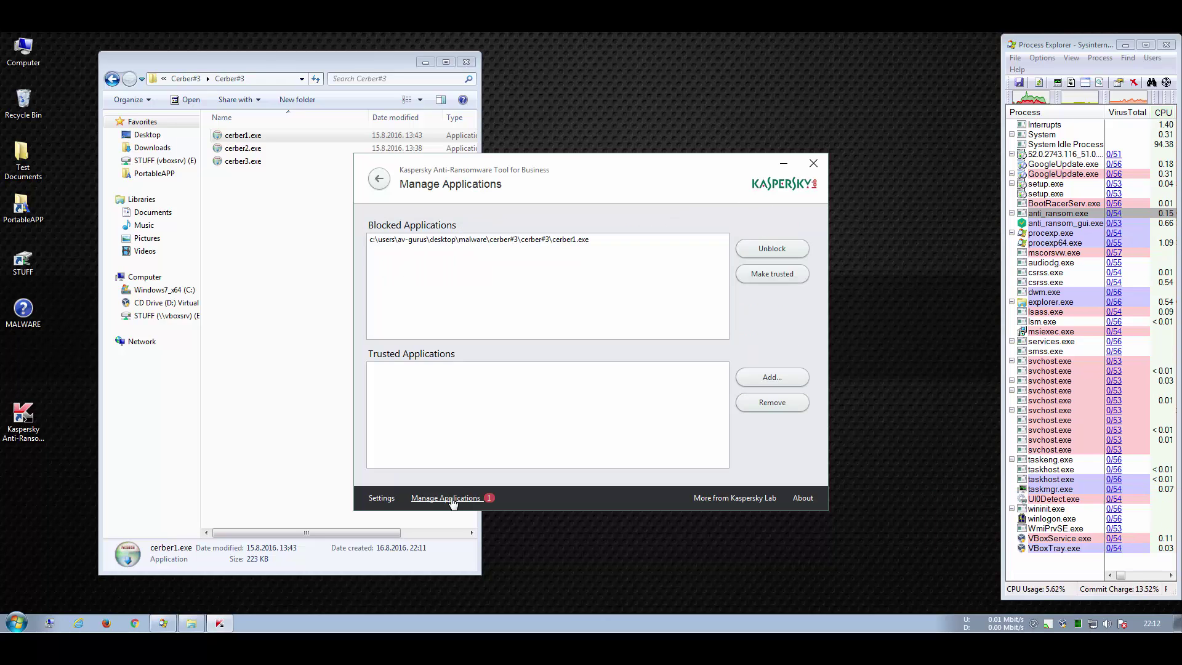
{"action": "left_click", "coordinate": [814, 164]}
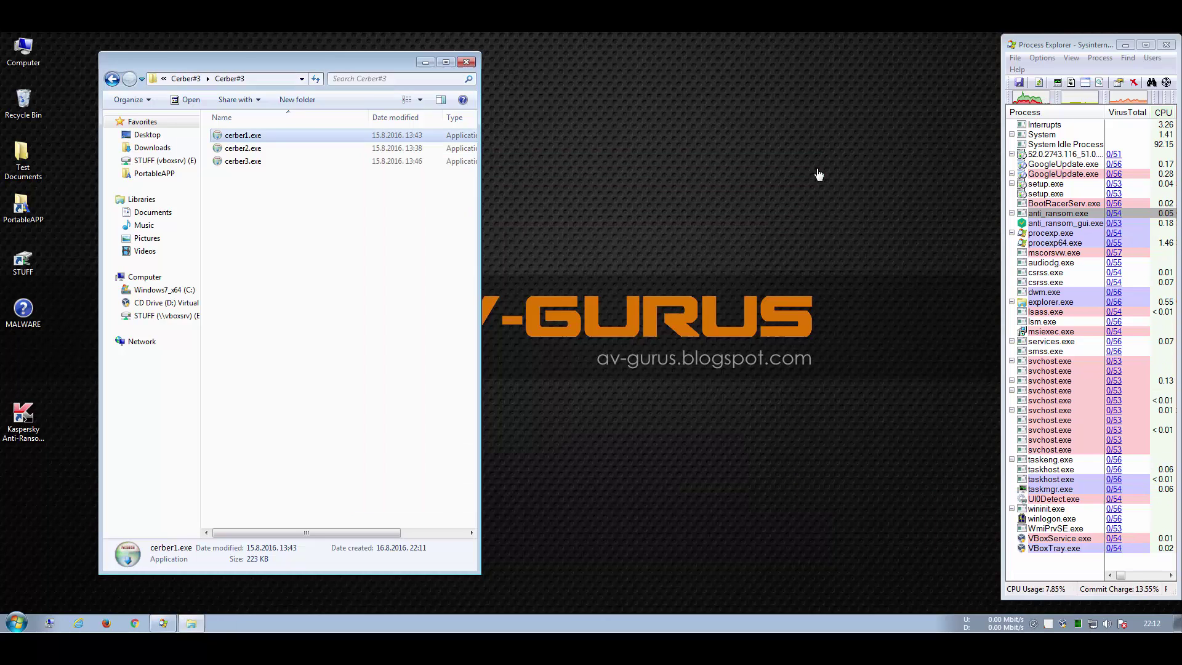
Step: Run the cerber2.exe sample and dismiss the resulting prompts
{"action": "left_click", "coordinate": [231, 152]}
{"action": "double_click", "coordinate": [231, 152]}
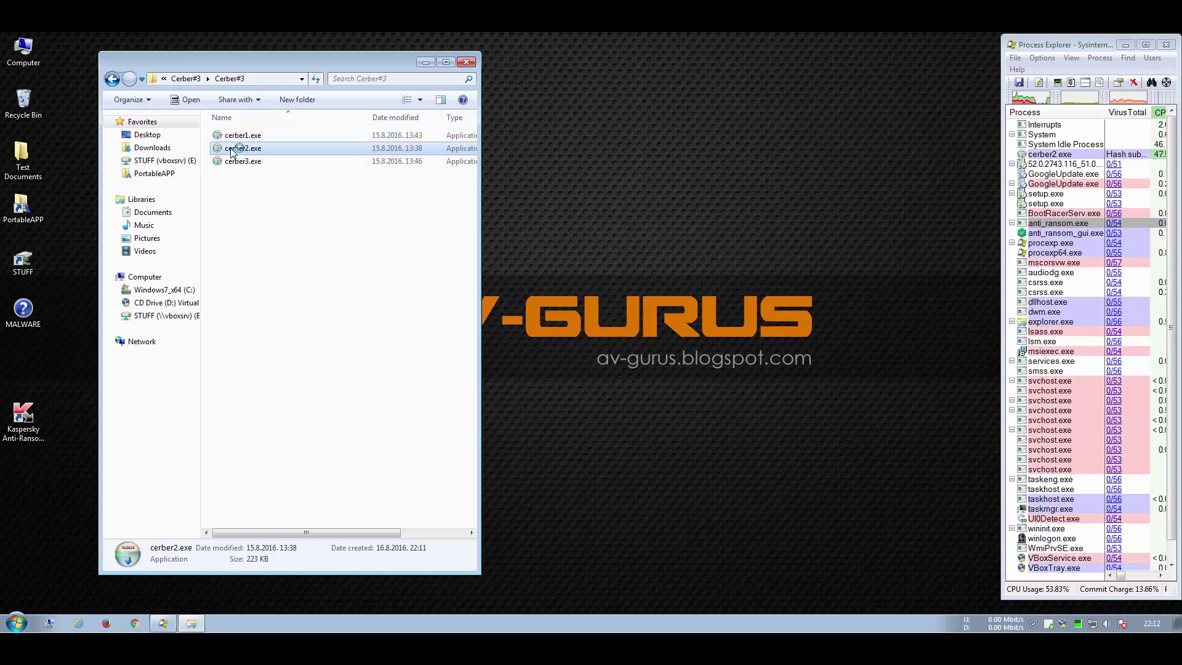
{"action": "right_click", "coordinate": [231, 152]}
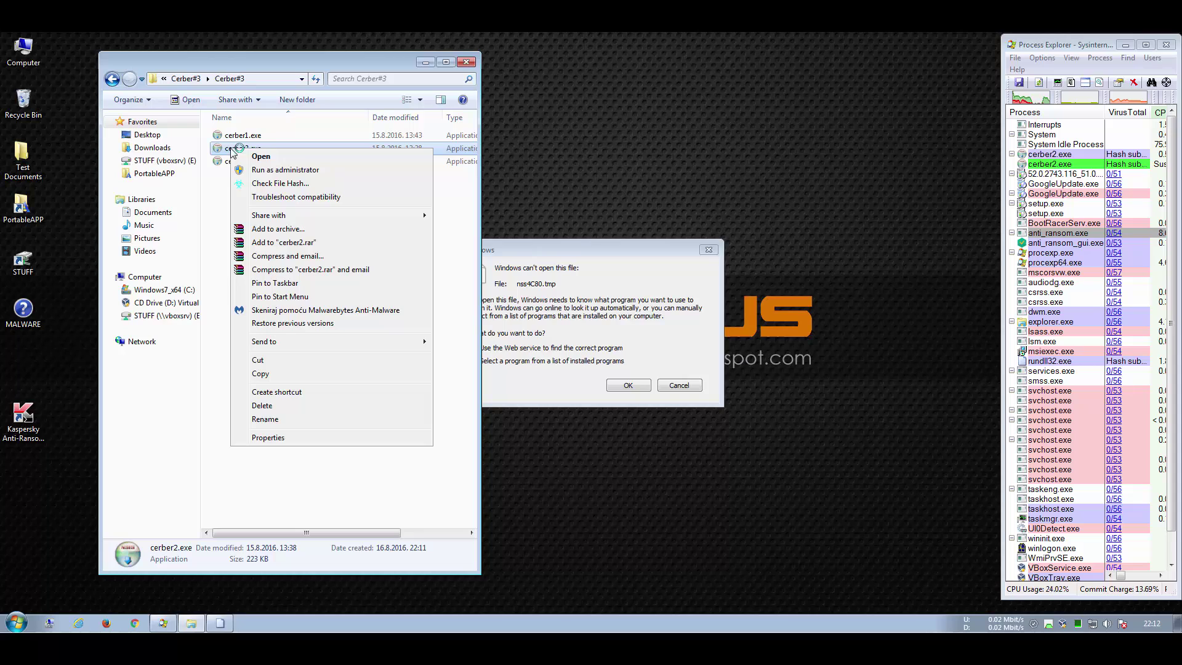
{"action": "left_click", "coordinate": [576, 244]}
{"action": "left_click", "coordinate": [630, 386]}
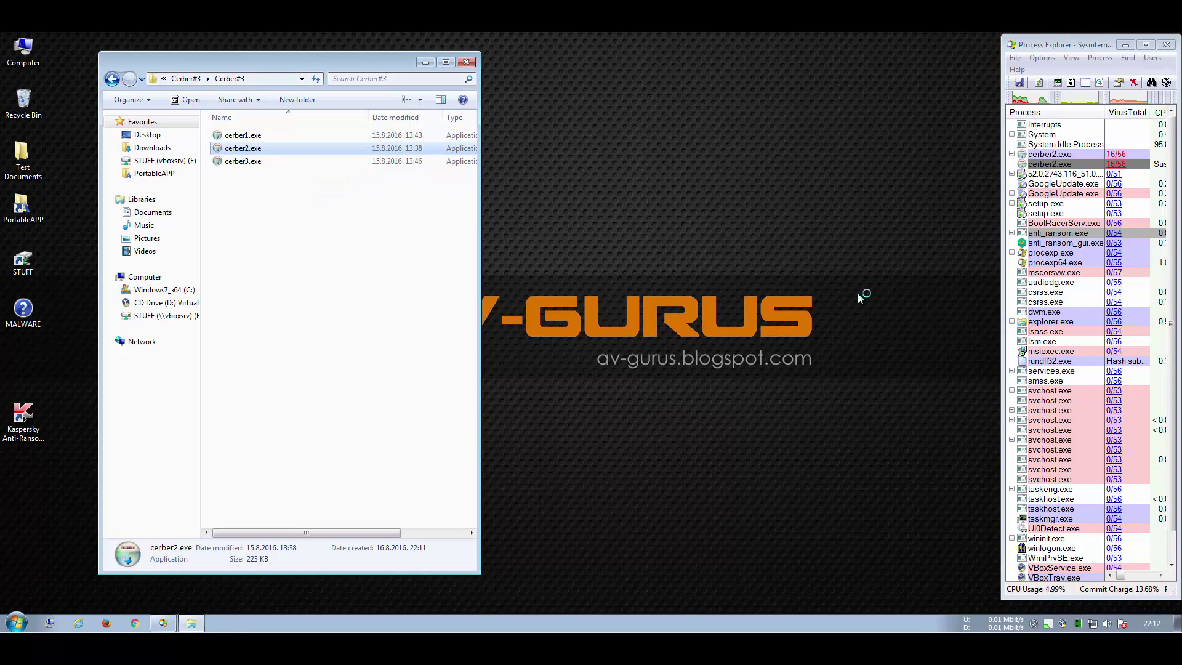
Step: Sort Process Explorer by VirusTotal detections descending, minimize the browser, and open Test Documents
{"action": "left_click", "coordinate": [1127, 112]}
{"action": "left_click", "coordinate": [1127, 112]}
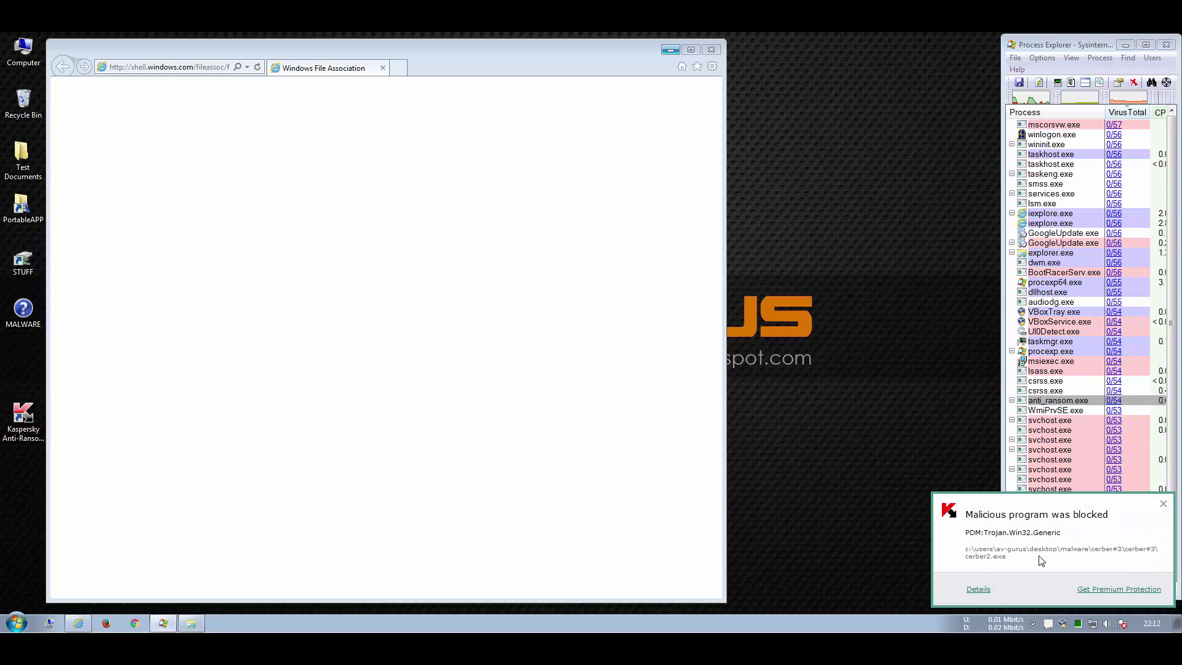
{"action": "left_click", "coordinate": [670, 49]}
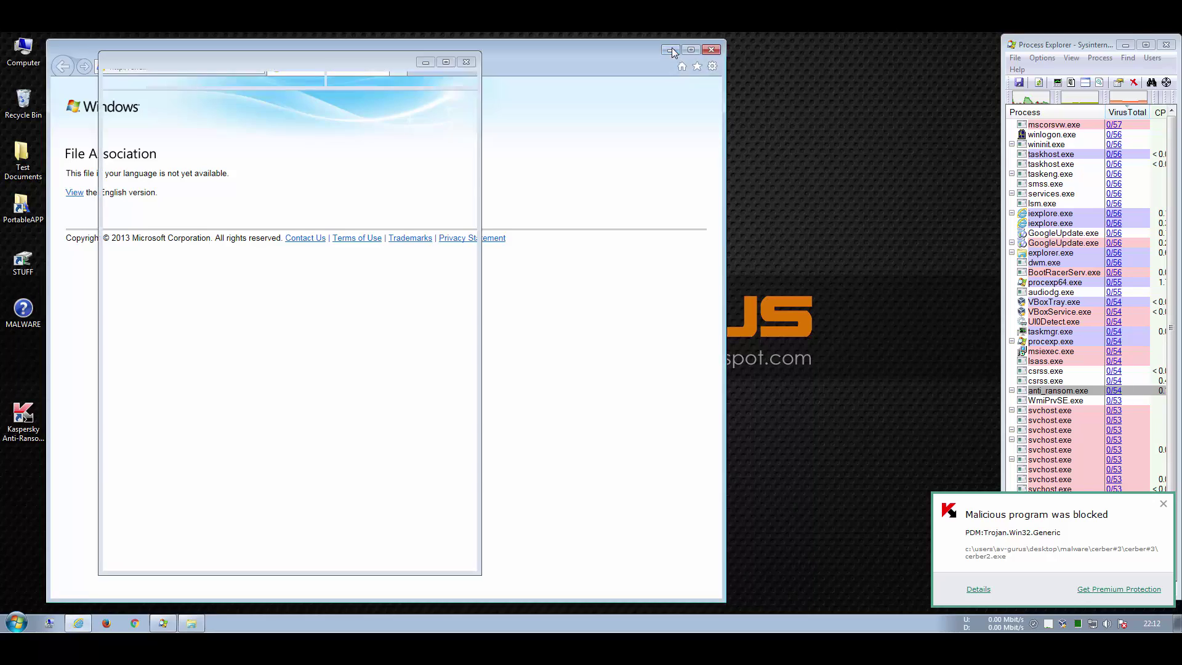
{"action": "double_click", "coordinate": [22, 154]}
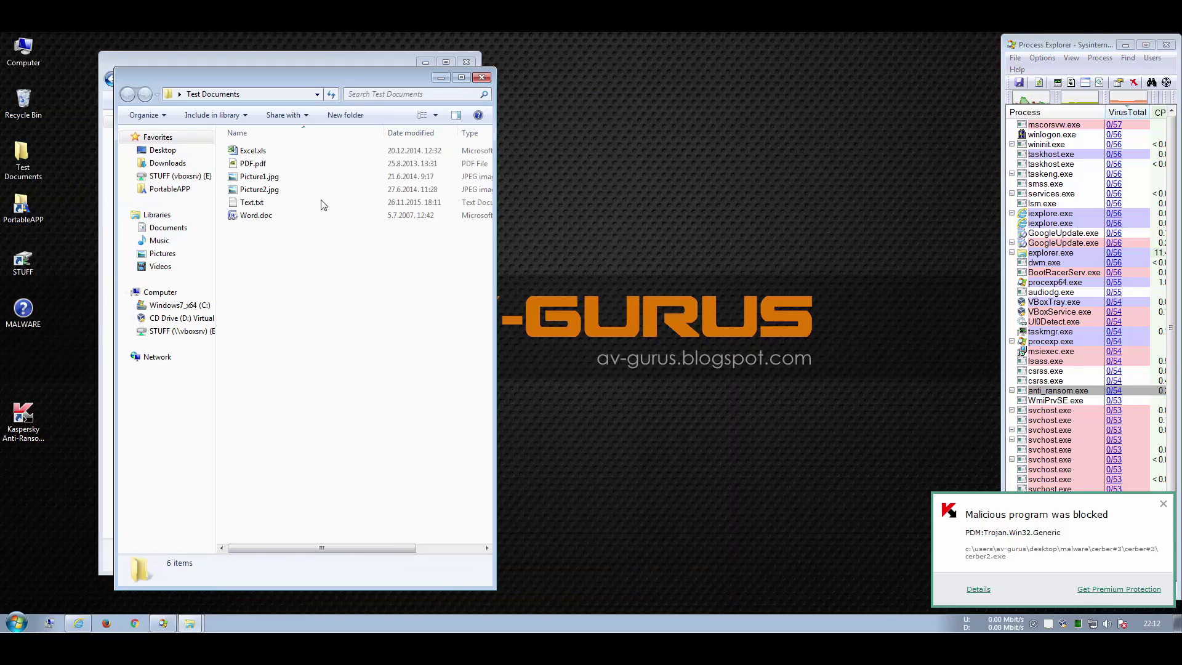
Step: Switch the Test Documents folder view to Large icons
{"action": "right_click", "coordinate": [320, 330]}
{"action": "mouse_move", "coordinate": [336, 338]}
{"action": "left_click", "coordinate": [504, 353]}
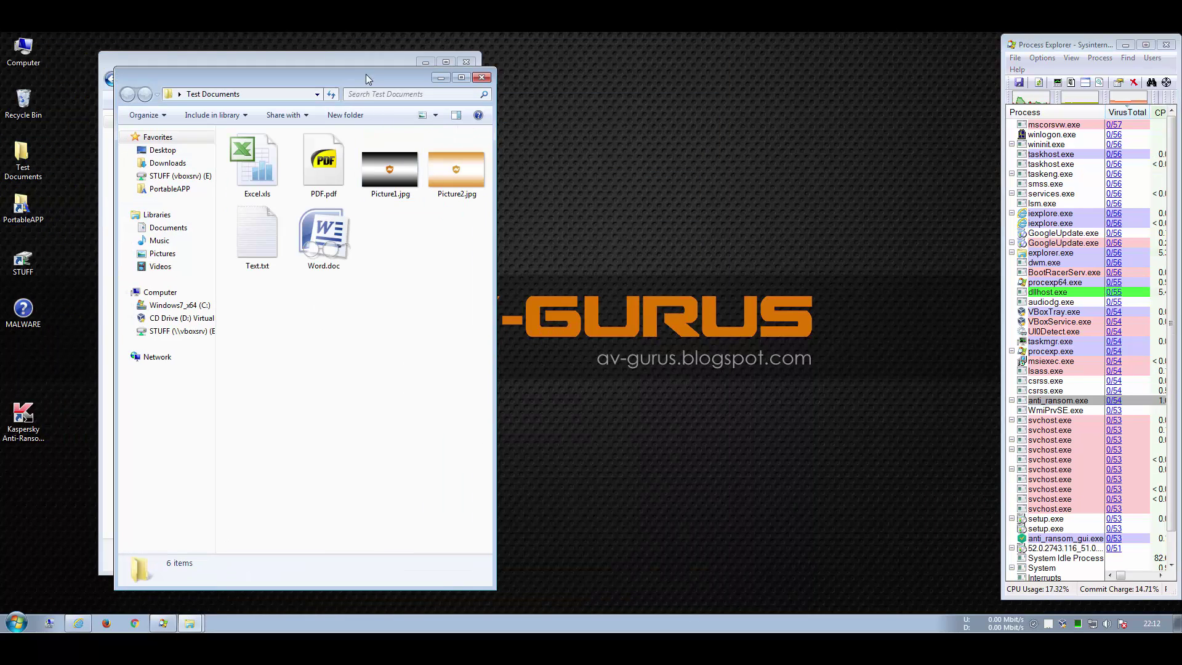
Step: Move Test Documents to the lower right and bring the Cerber#3 window forward
{"action": "left_click_drag", "start_coordinate": [348, 76], "coordinate": [766, 393]}
{"action": "left_click", "coordinate": [319, 222]}
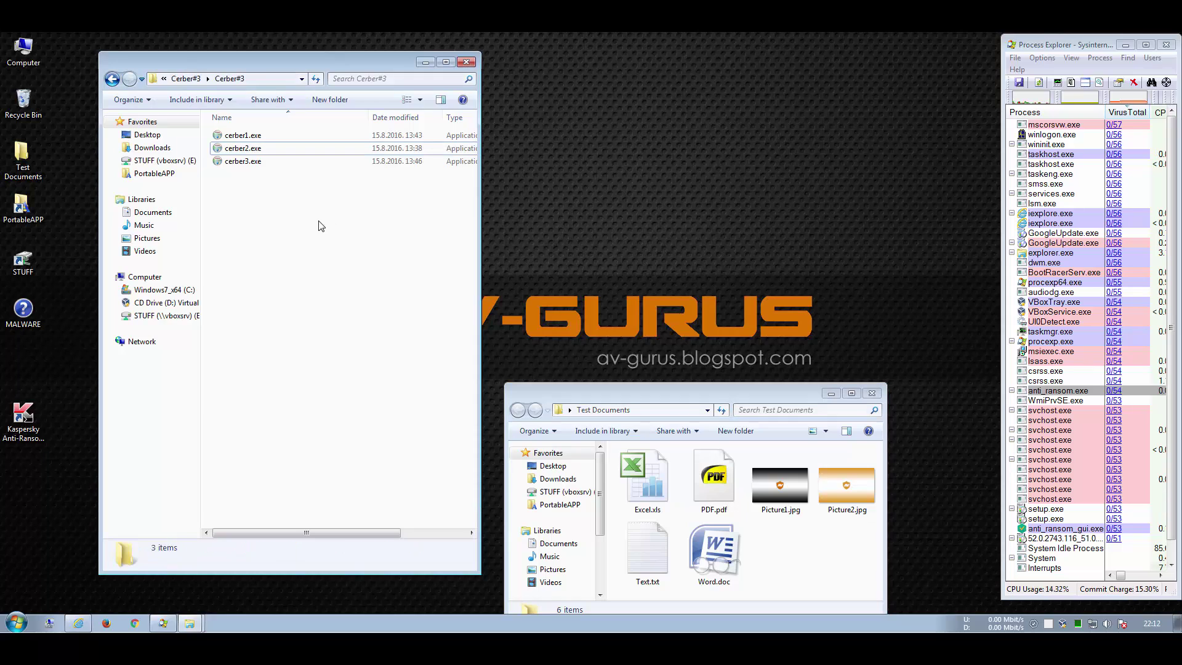
{"action": "left_click", "coordinate": [1072, 57]}
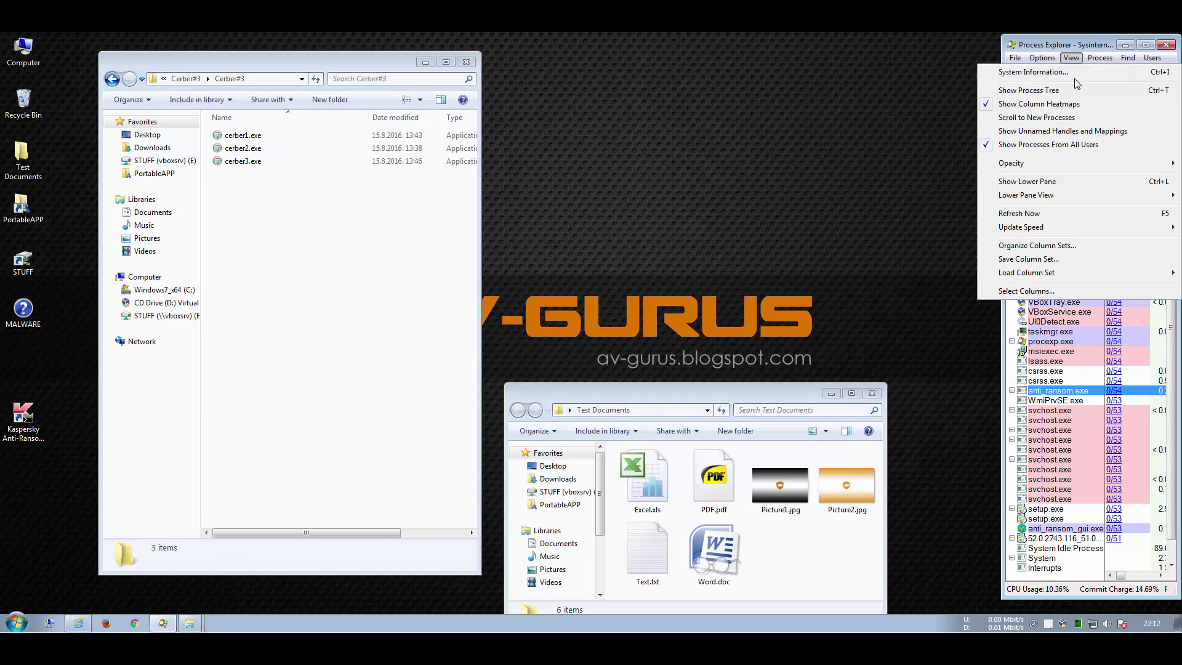
Step: Run cerber3.exe, which gets blocked and deleted, and dismiss the access-denied hash check error
{"action": "left_click", "coordinate": [1047, 146]}
{"action": "double_click", "coordinate": [228, 164]}
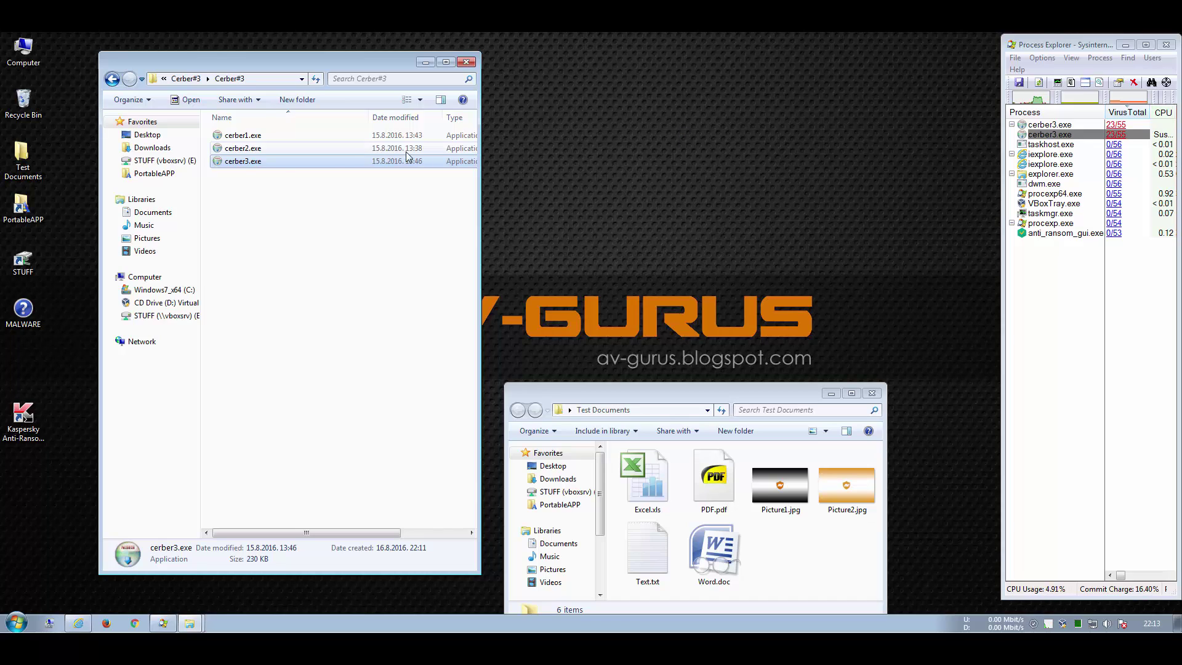
{"action": "right_click", "coordinate": [237, 161]}
{"action": "left_click", "coordinate": [284, 197]}
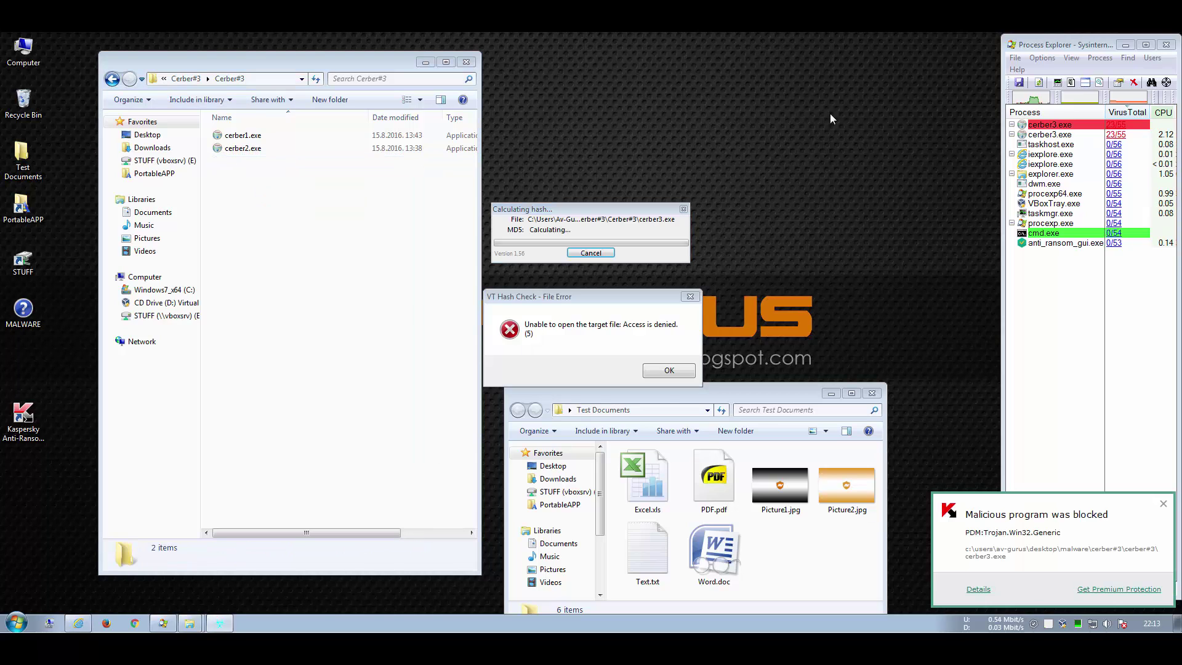
{"action": "left_click", "coordinate": [670, 370]}
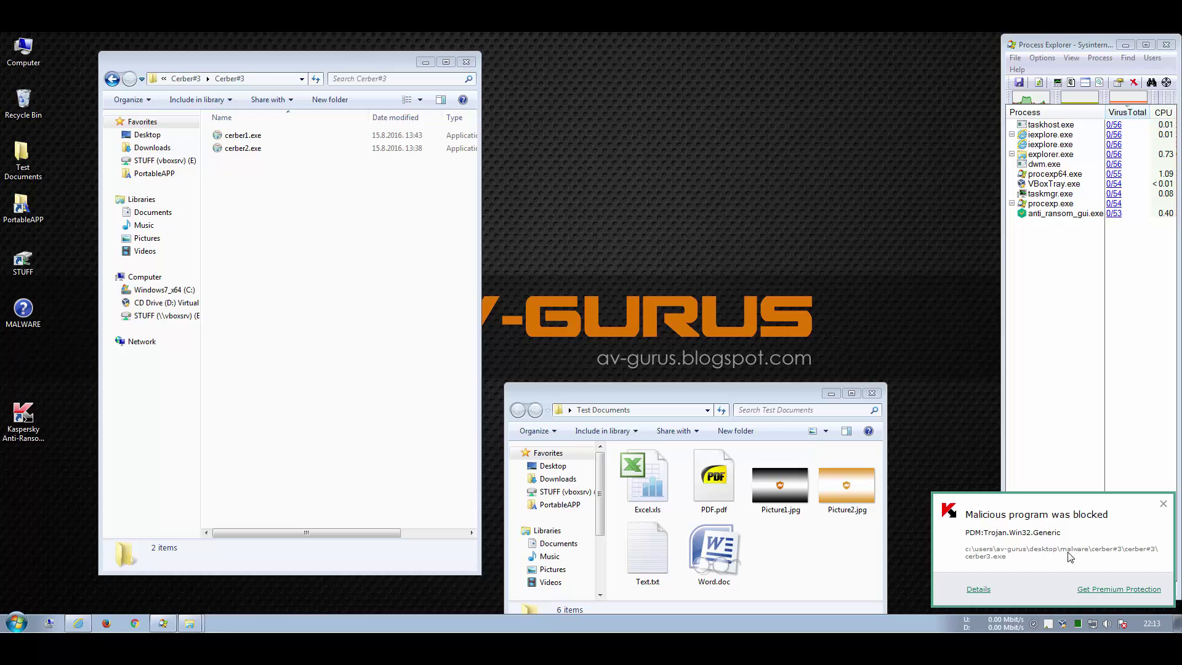
{"action": "left_click", "coordinate": [978, 590]}
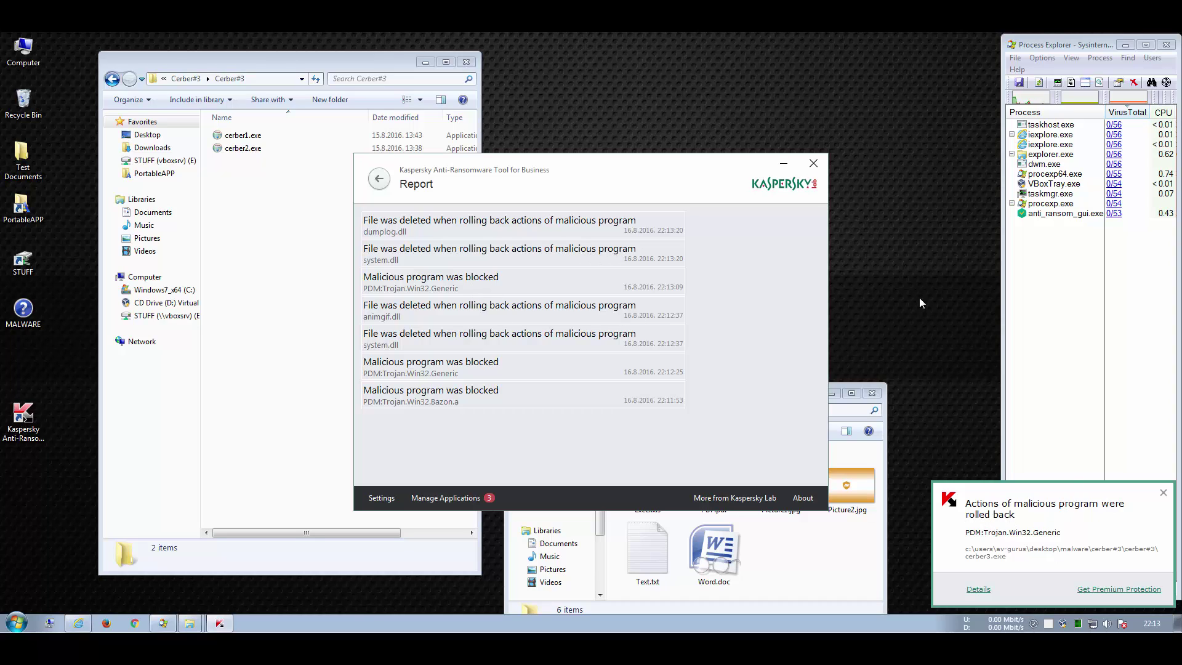
Step: Close the report after reviewing the blocked programs and rolled-back changes
{"action": "left_click", "coordinate": [816, 165]}
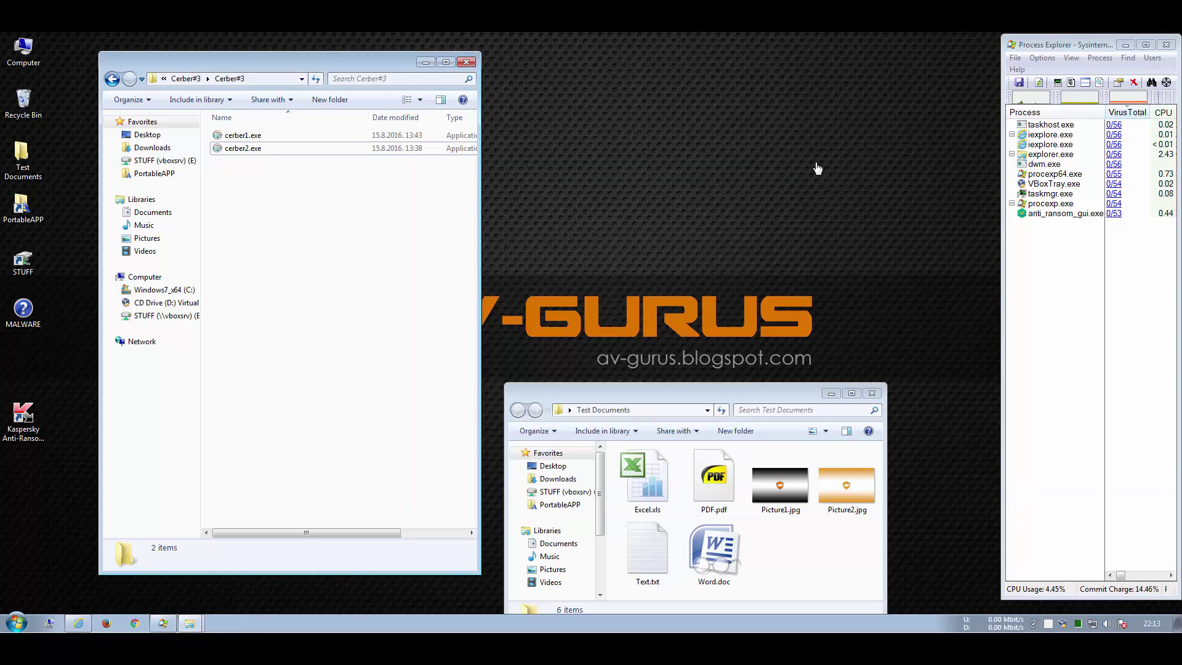
Step: Return to MALWARE and extract CryptXXX.zip using the archive password
{"action": "left_click", "coordinate": [111, 78]}
{"action": "left_click", "coordinate": [112, 78]}
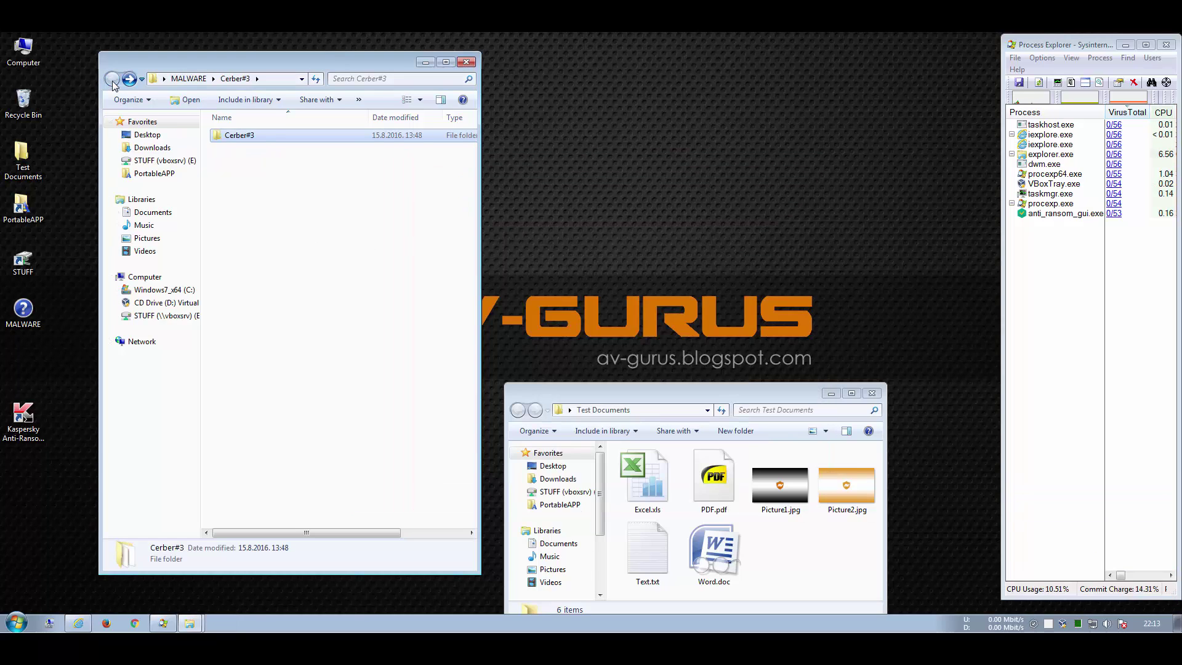
{"action": "left_click", "coordinate": [246, 161]}
{"action": "right_click", "coordinate": [250, 160]}
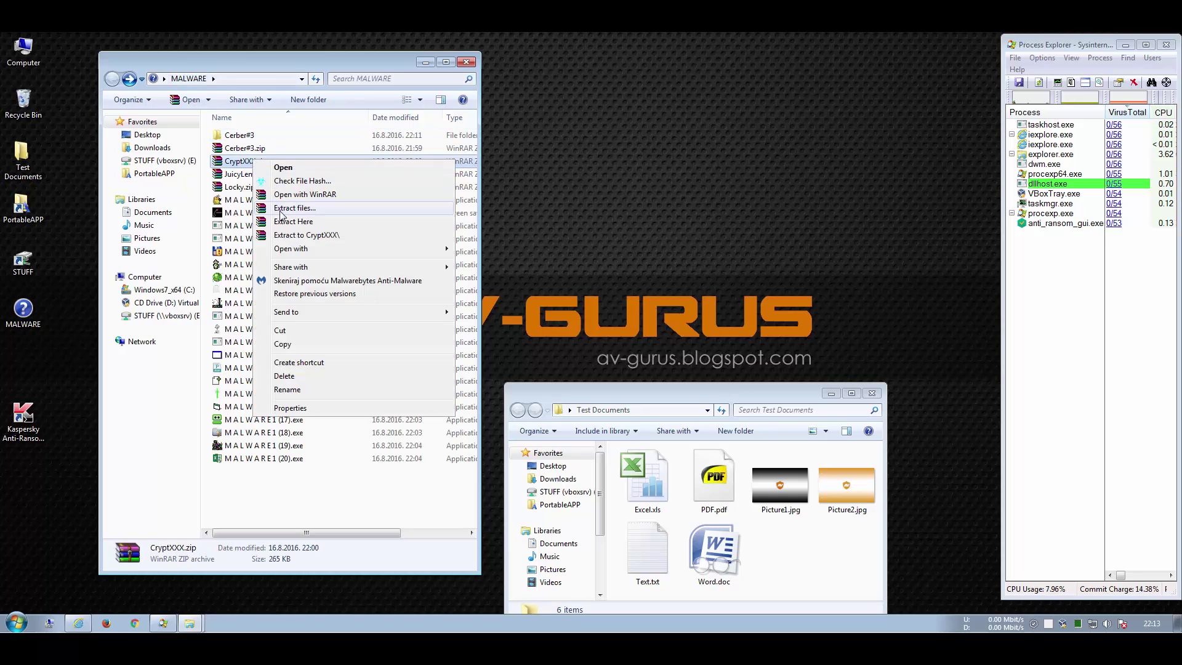
{"action": "left_click", "coordinate": [295, 240]}
{"action": "type", "text": "123"}
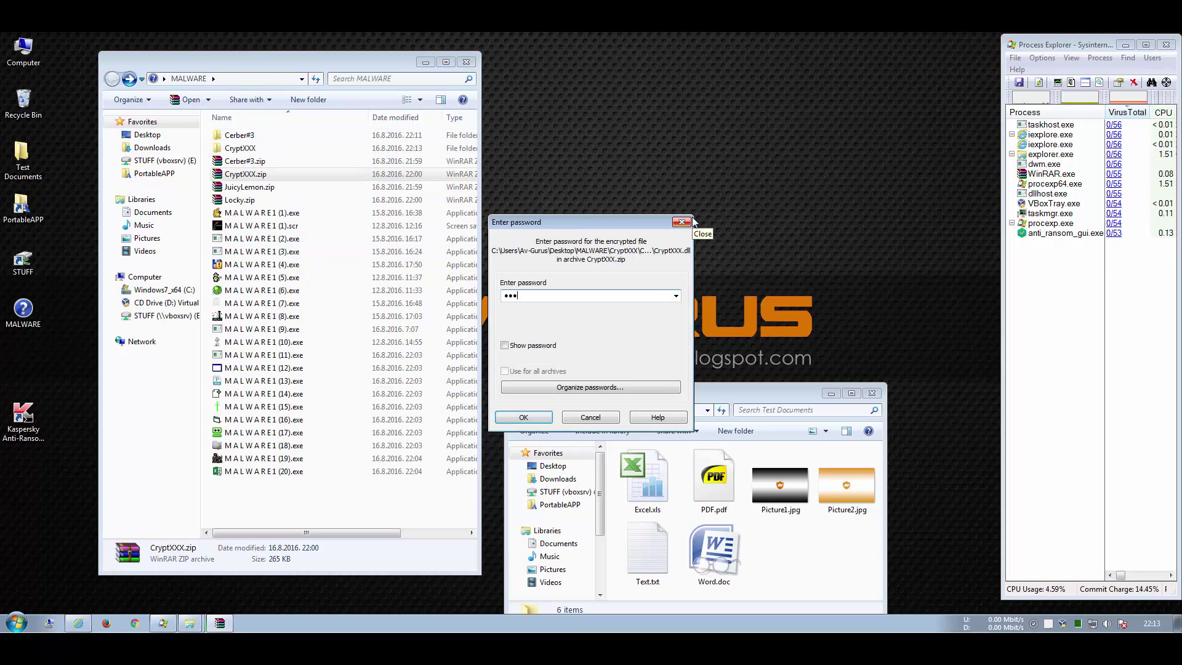
{"action": "type", "text": "45678"}
{"action": "key", "text": "Return"}
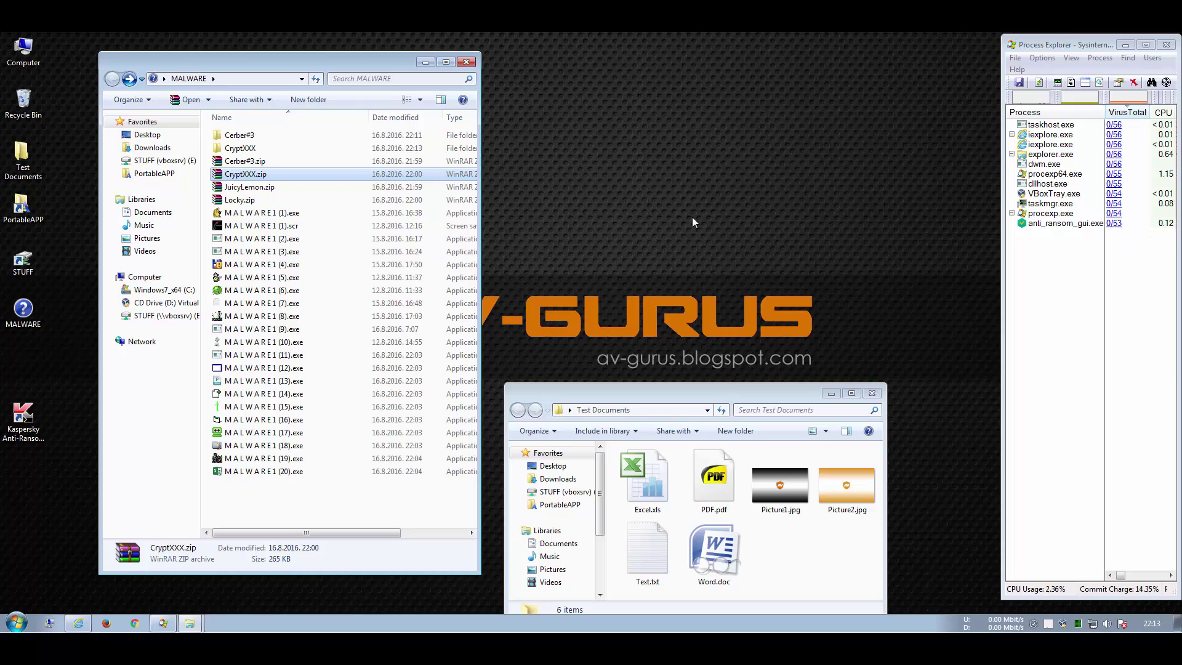
Step: Open the CryptXXX folder and try opening CryptXXX.dll, cancelling the open-with prompt
{"action": "double_click", "coordinate": [240, 150]}
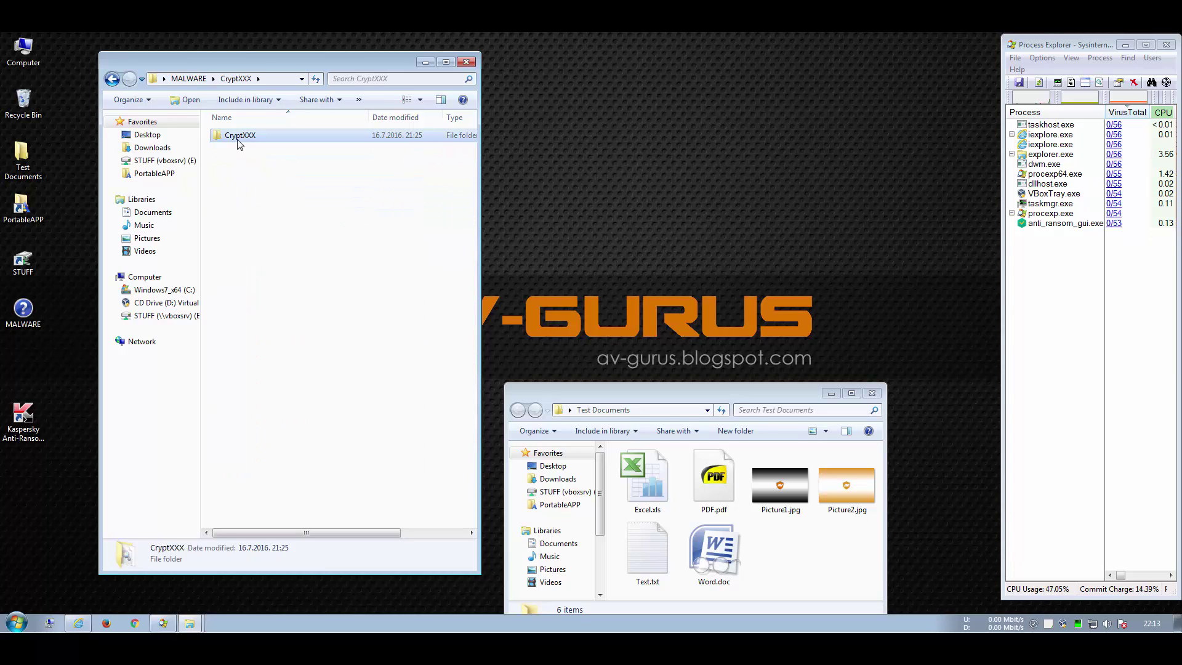
{"action": "double_click", "coordinate": [239, 136]}
{"action": "double_click", "coordinate": [234, 138]}
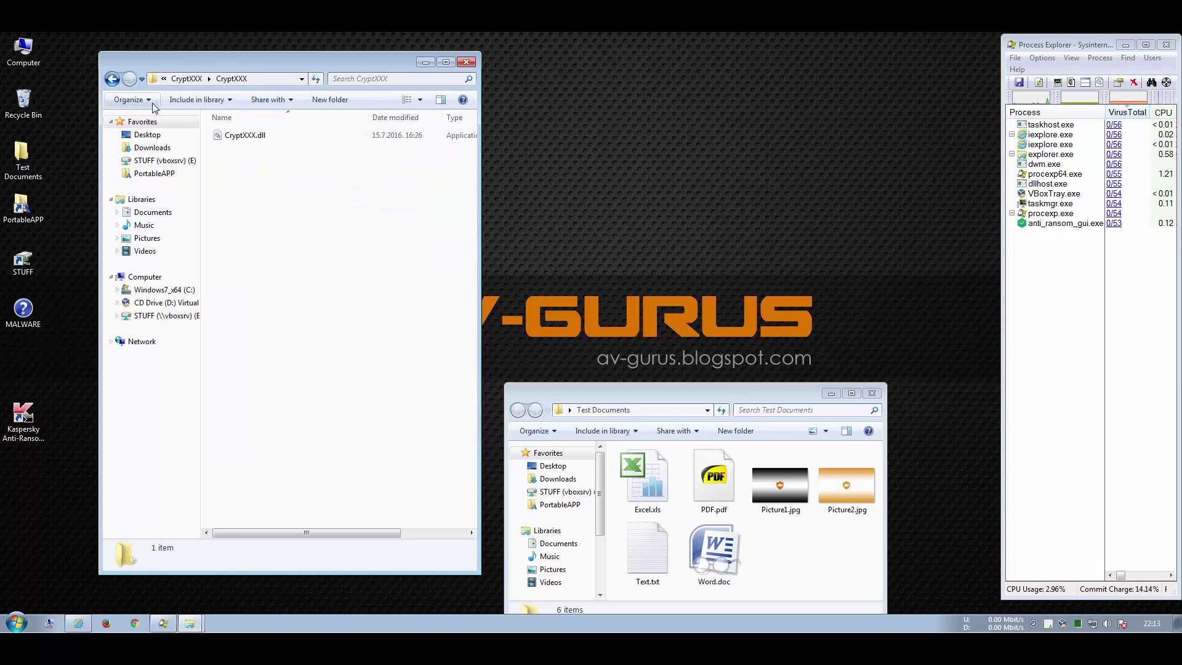
{"action": "left_click", "coordinate": [686, 363]}
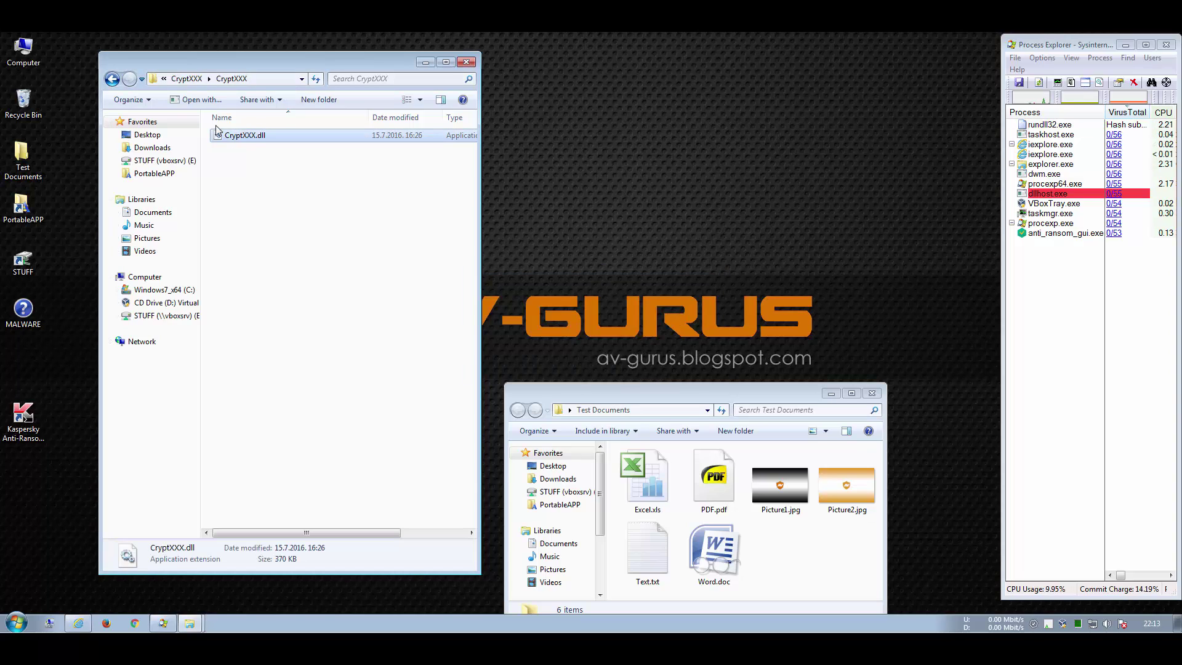
{"action": "left_click", "coordinate": [112, 80]}
{"action": "double_click", "coordinate": [237, 136]}
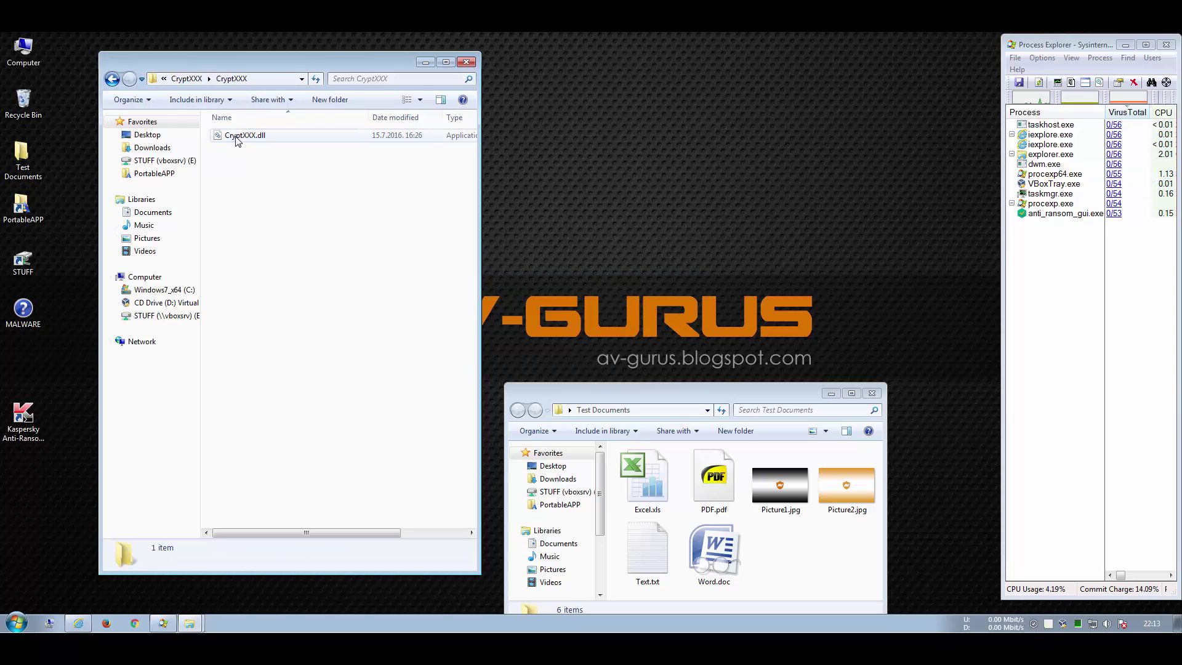
Step: Rename CryptXXX.dll to CryptXXX.exe
{"action": "left_click", "coordinate": [241, 136]}
{"action": "left_click", "coordinate": [269, 138]}
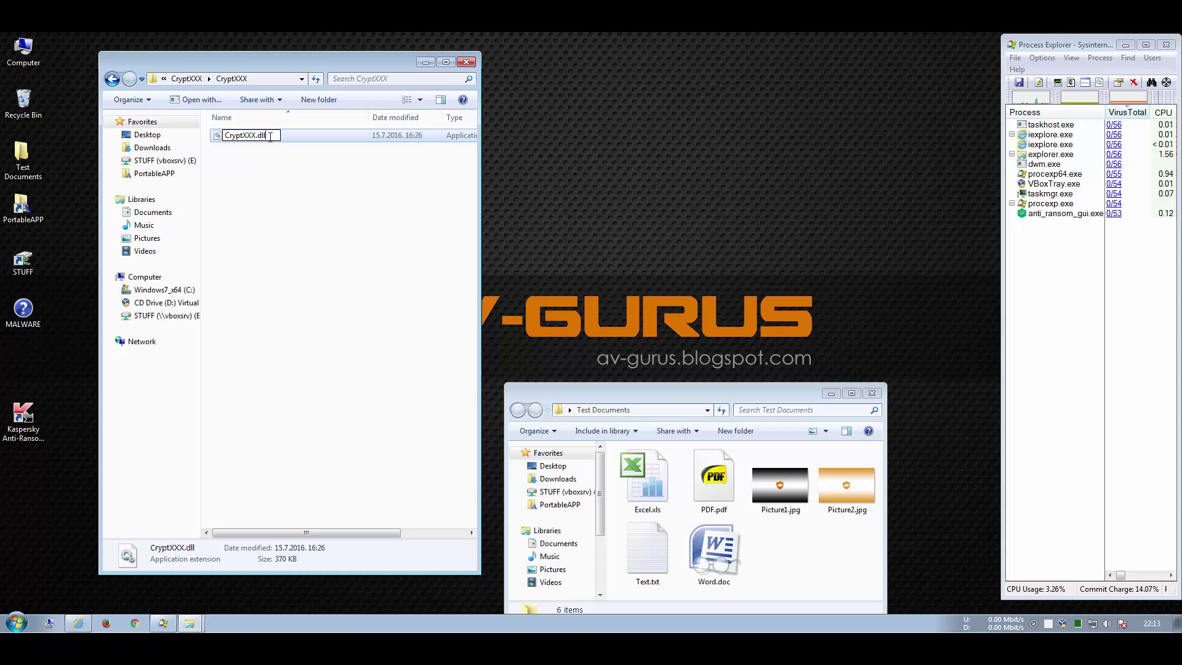
{"action": "key", "text": "BackSpace"}
{"action": "key", "text": "BackSpace"}
{"action": "key", "text": "BackSpace"}
{"action": "type", "text": "exe"}
{"action": "key", "text": "Return"}
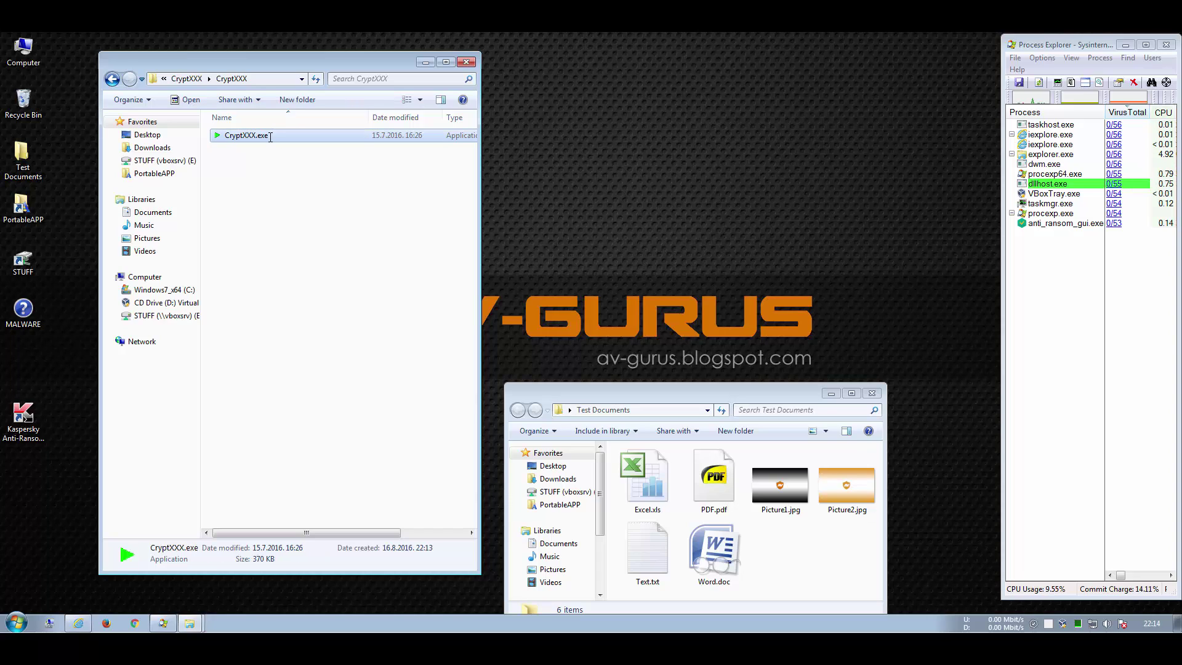
Step: Check CryptXXX.exe's hash, run it, dismiss the not-valid-Win32 error, and return to MALWARE
{"action": "right_click", "coordinate": [270, 137]}
{"action": "left_click", "coordinate": [298, 177]}
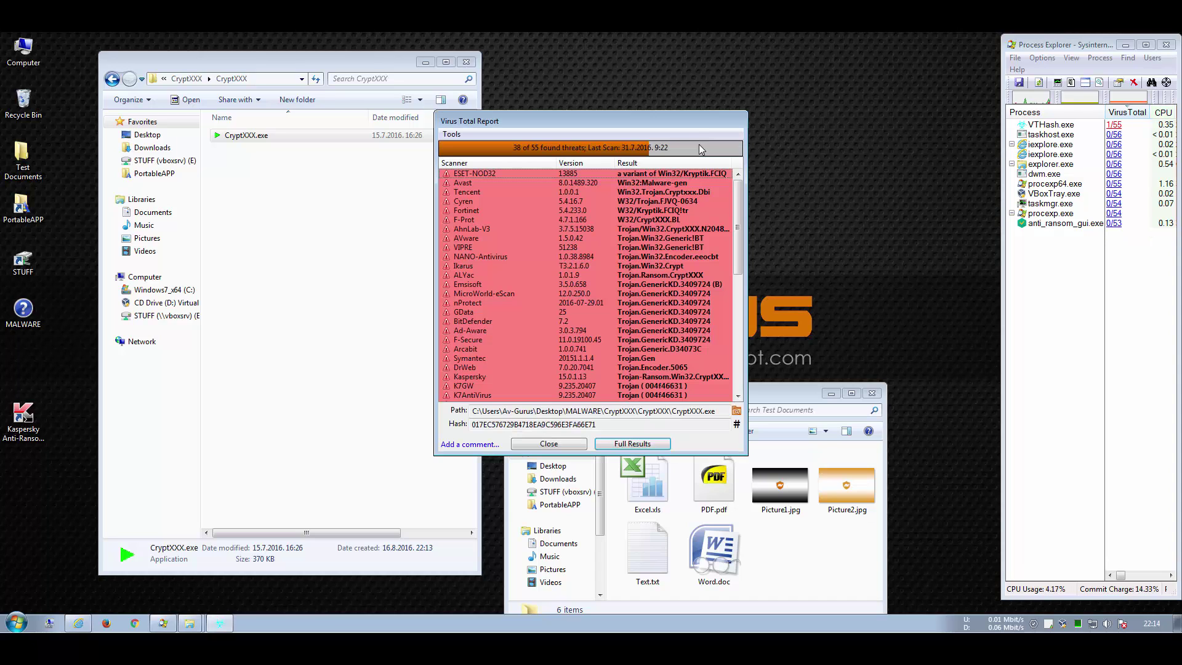
{"action": "scroll", "coordinate": [682, 200], "scroll_direction": "down", "scroll_amount": 1}
{"action": "scroll", "coordinate": [682, 201], "scroll_direction": "down", "scroll_amount": 2}
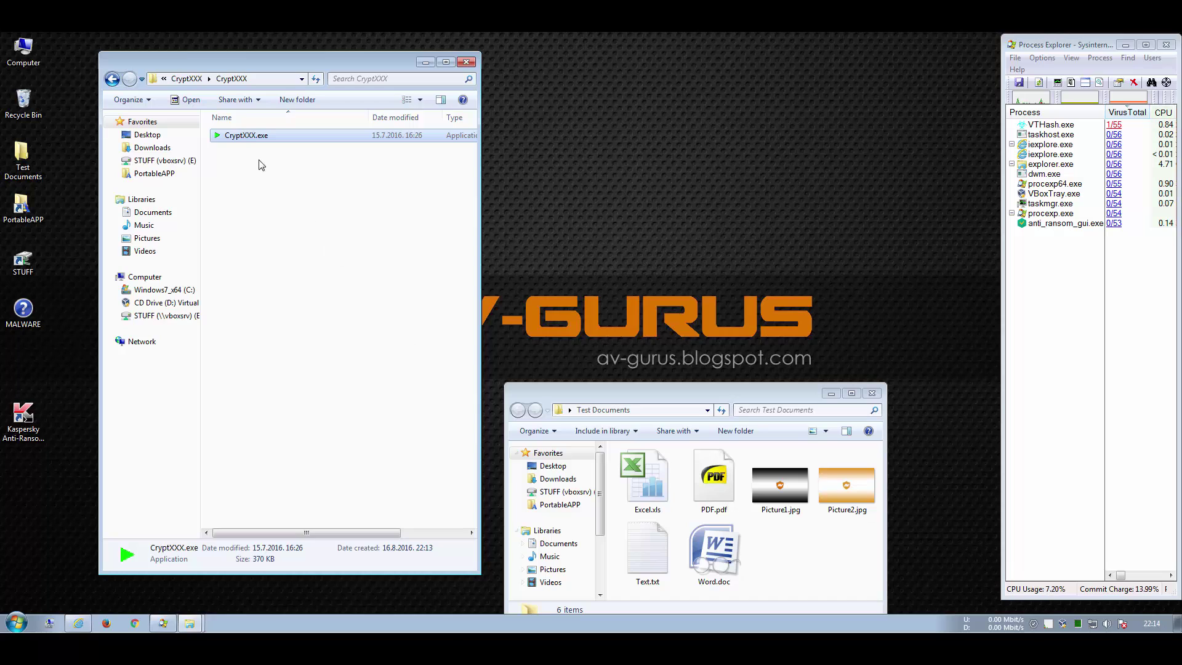
{"action": "double_click", "coordinate": [244, 137]}
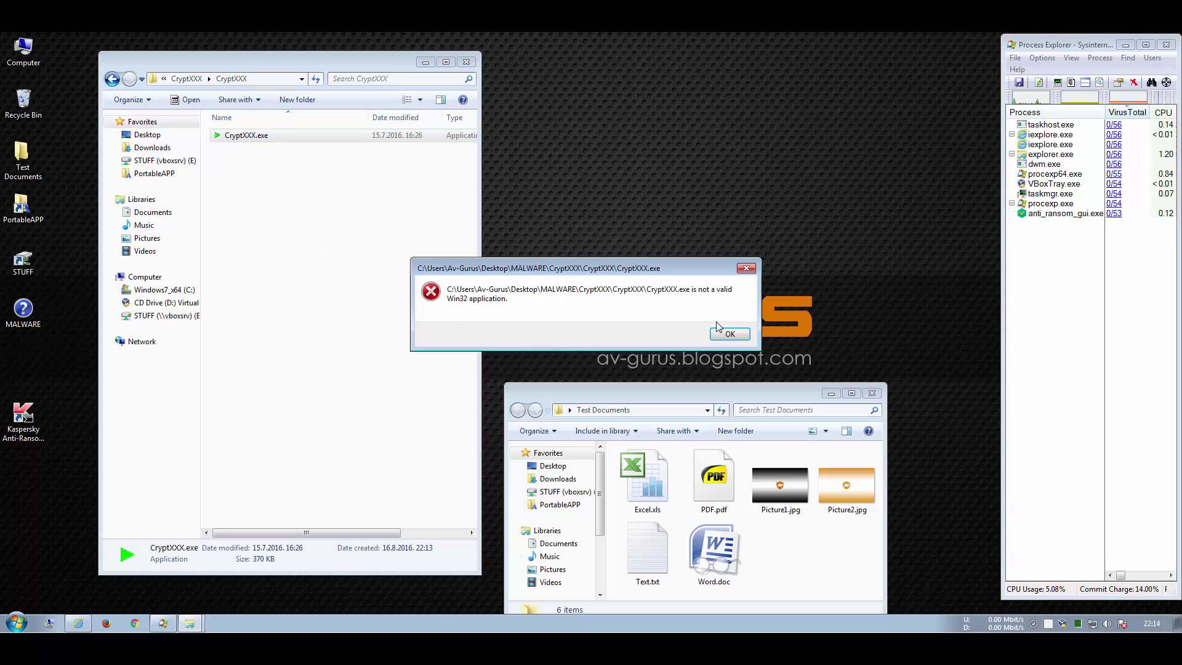
{"action": "left_click", "coordinate": [729, 334]}
{"action": "key", "text": "BackSpace"}
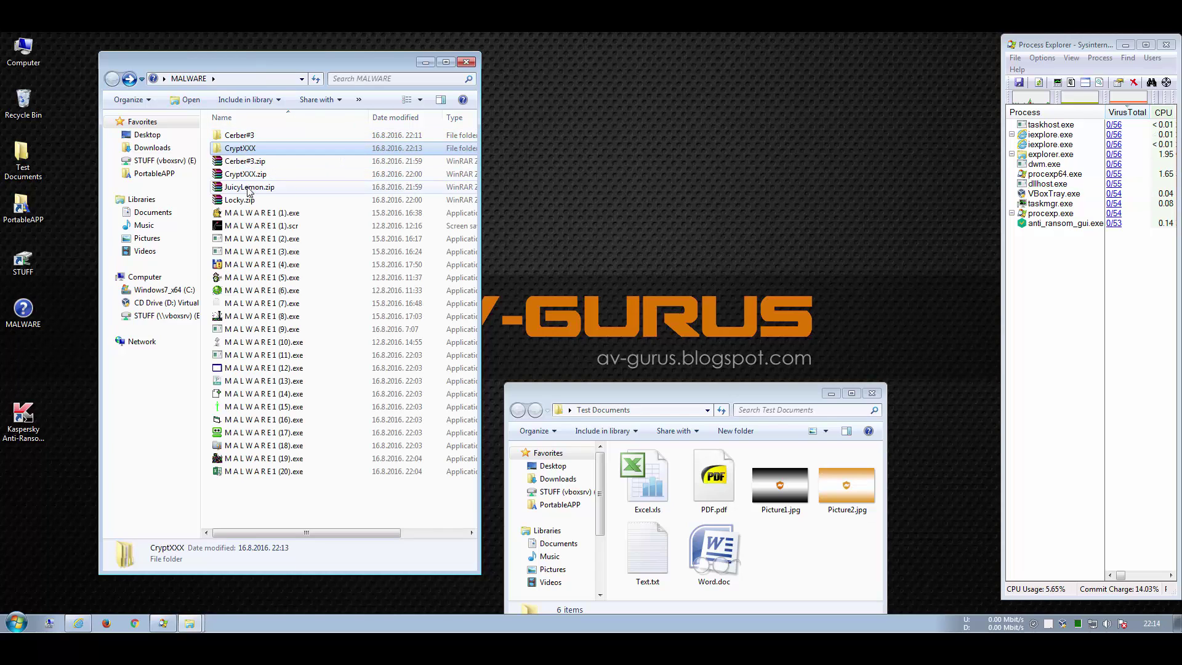
Step: Extract JuicyLemon.zip into its own folder using the archive password
{"action": "right_click", "coordinate": [249, 188]}
{"action": "left_click", "coordinate": [281, 262]}
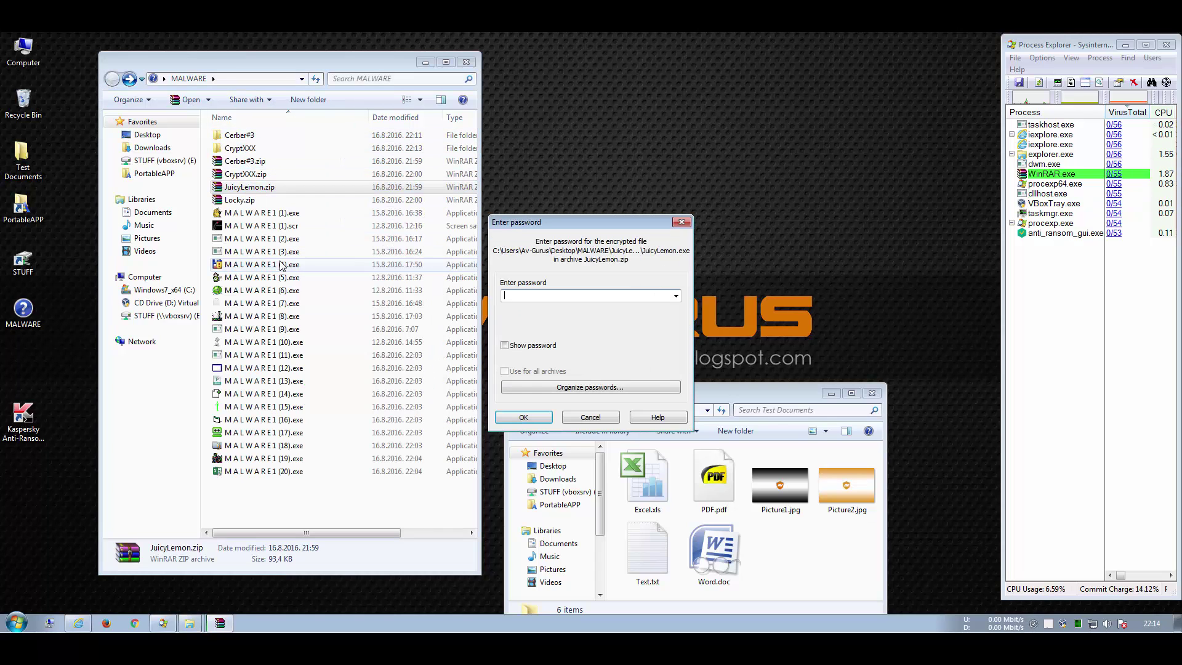
{"action": "type", "text": "infected"}
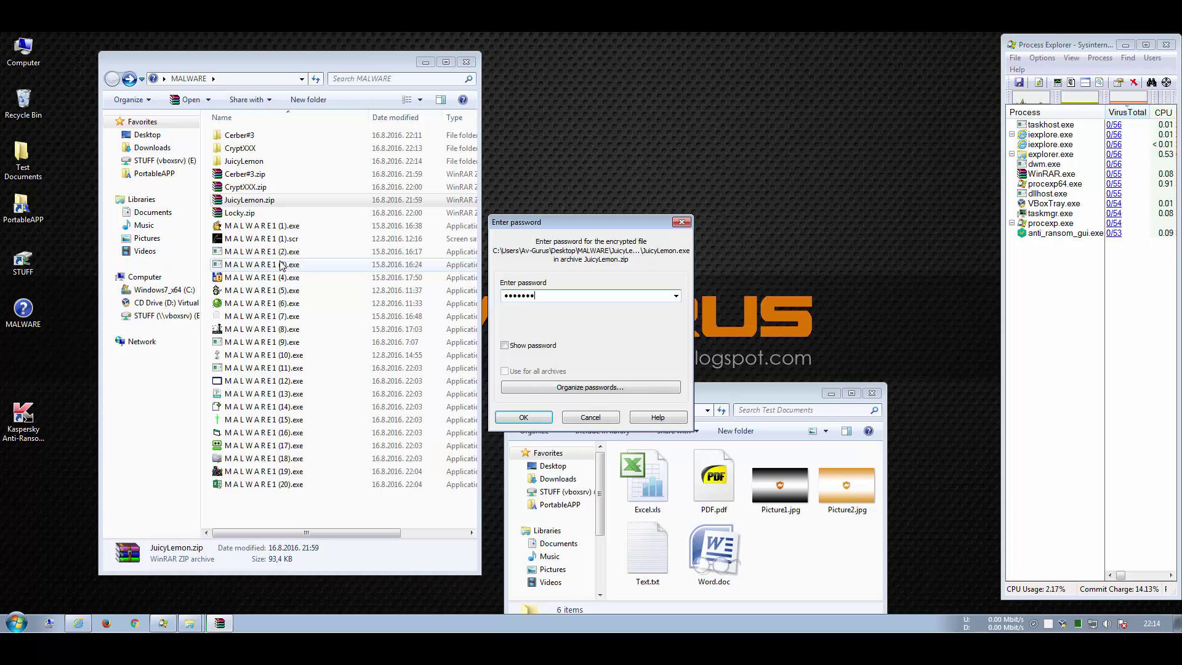
{"action": "key", "text": "Return"}
Step: Check JuicyLemon.exe on VirusTotal (42 of 54 scanners) and run it so Kaspersky blocks it
{"action": "double_click", "coordinate": [250, 161]}
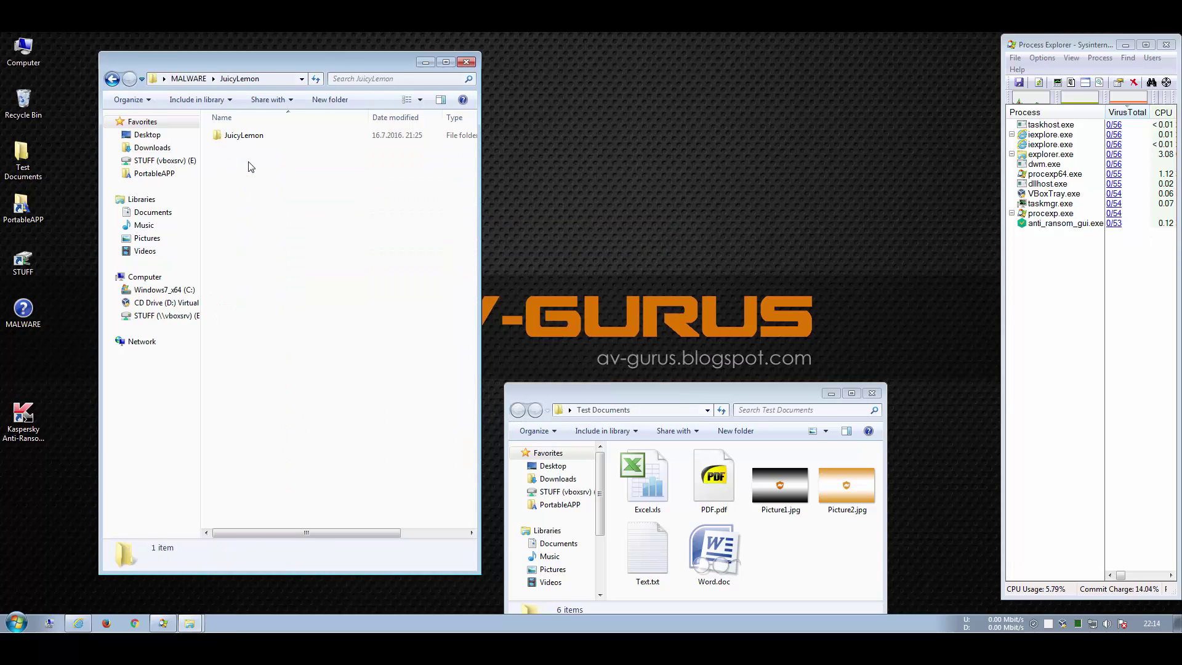
{"action": "double_click", "coordinate": [245, 135]}
{"action": "right_click", "coordinate": [243, 135]}
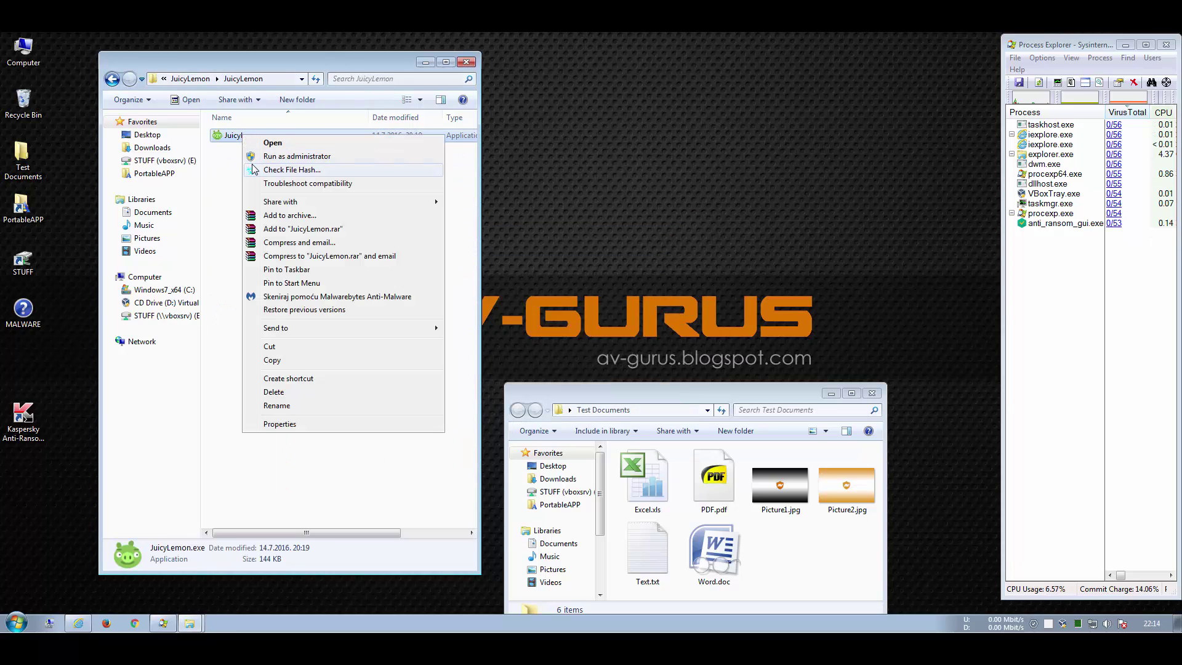
{"action": "left_click", "coordinate": [253, 164]}
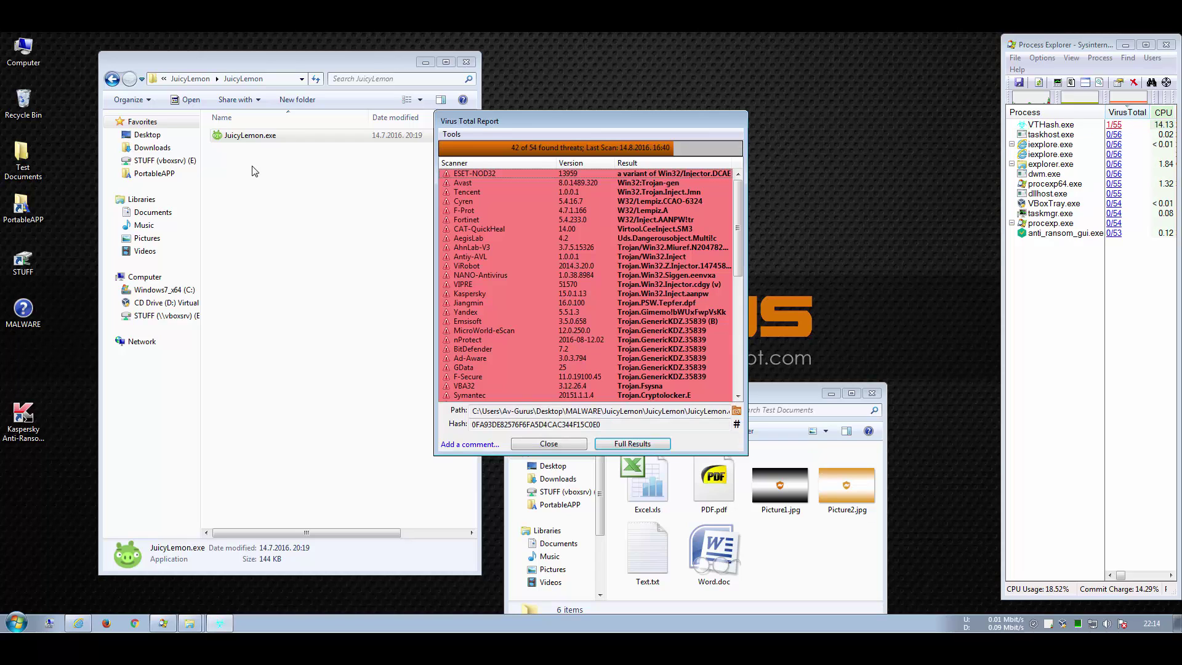
{"action": "left_click_drag", "start_coordinate": [739, 217], "coordinate": [745, 273]}
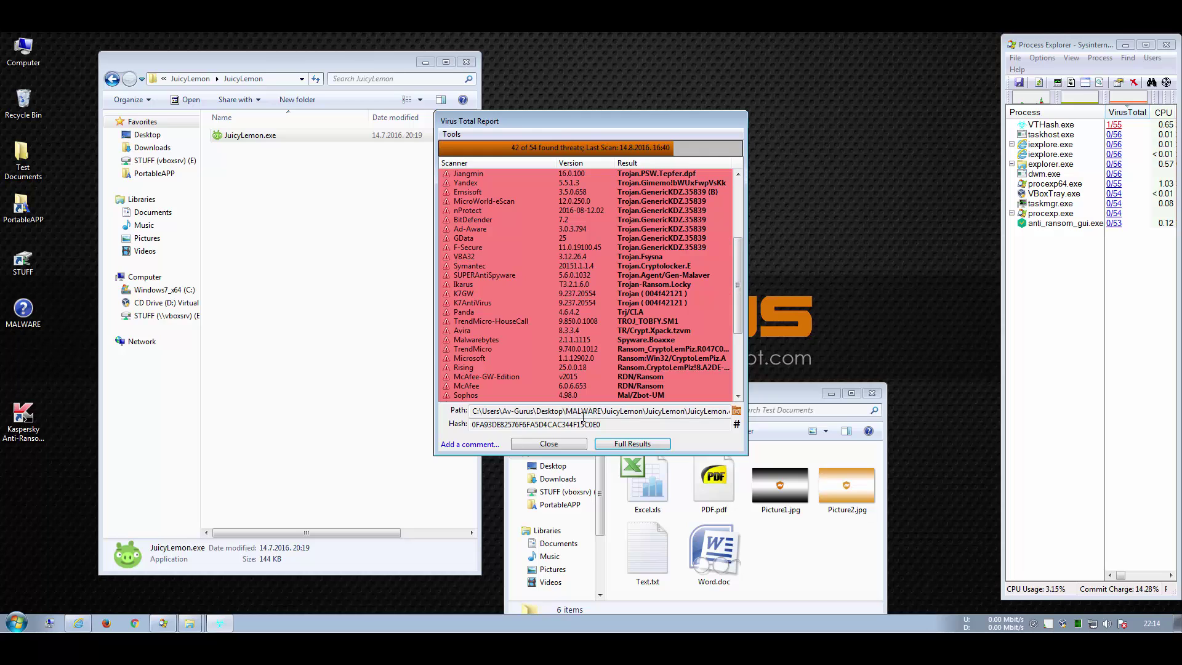
{"action": "left_click", "coordinate": [549, 443]}
{"action": "double_click", "coordinate": [253, 142]}
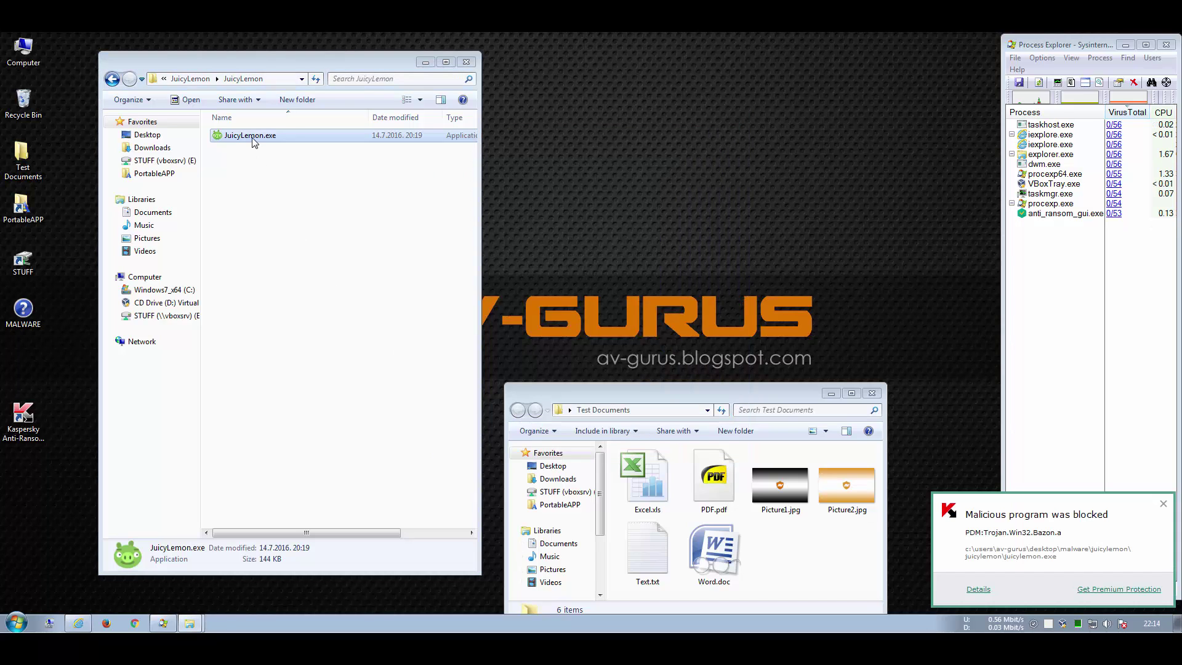
Step: Return to the MALWARE folder and extract Locky.zip to Locky\ using the archive password
{"action": "left_click", "coordinate": [112, 80]}
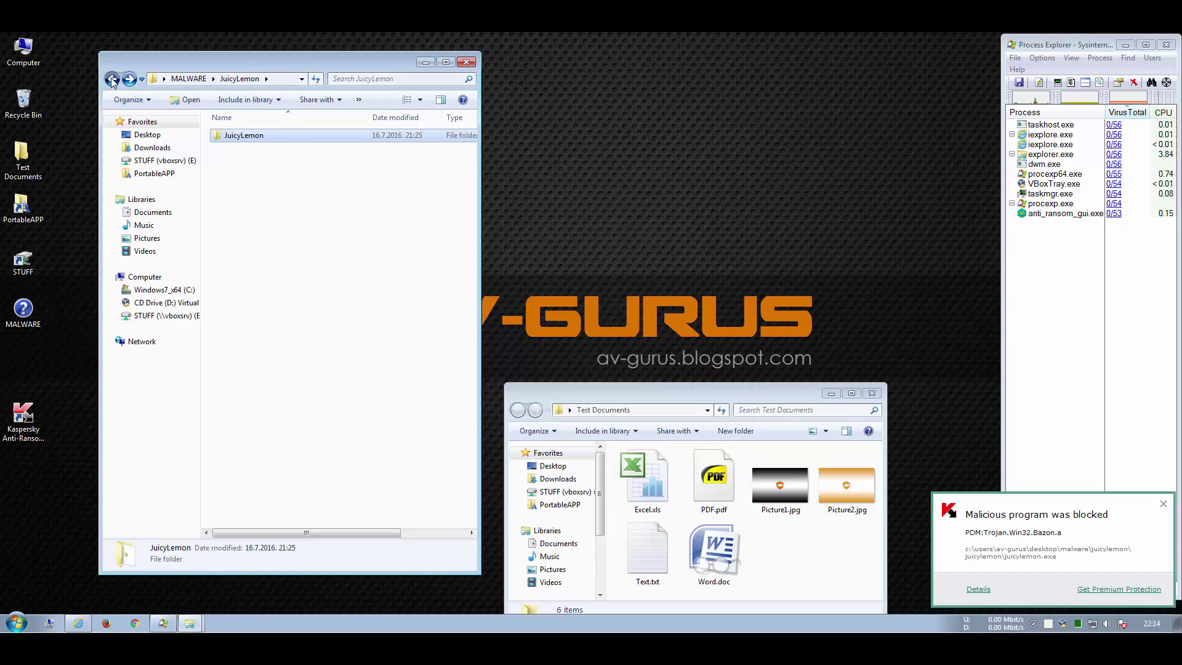
{"action": "left_click", "coordinate": [112, 80]}
{"action": "right_click", "coordinate": [241, 213]}
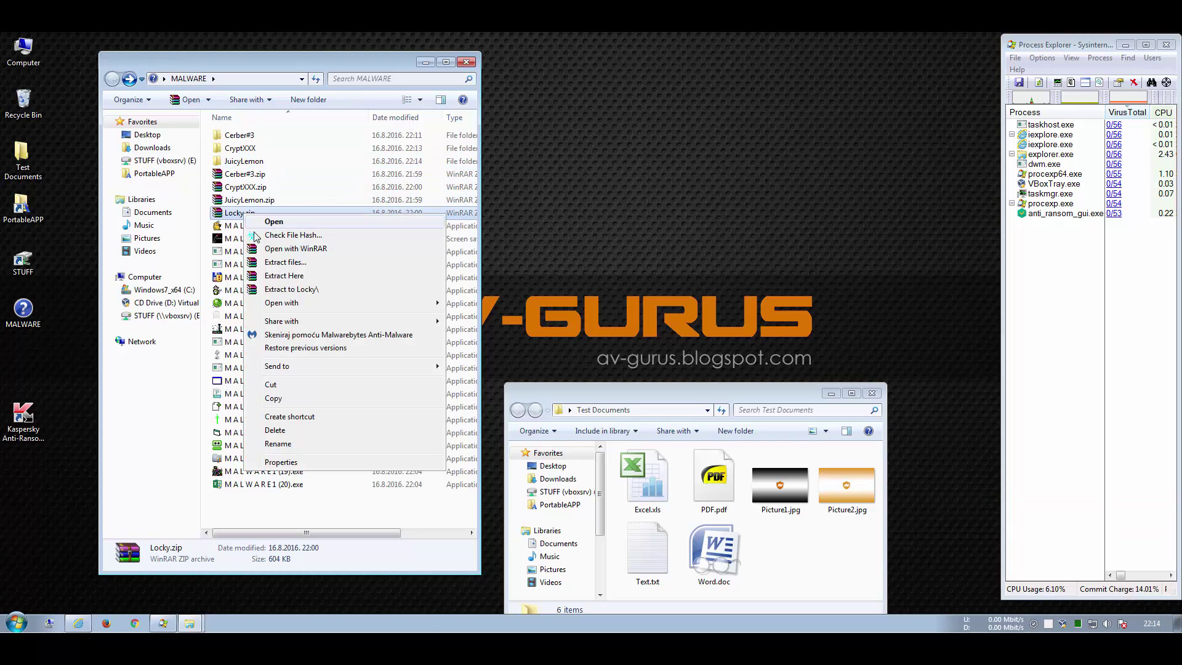
{"action": "left_click", "coordinate": [281, 289]}
{"action": "type", "text": "1234"}
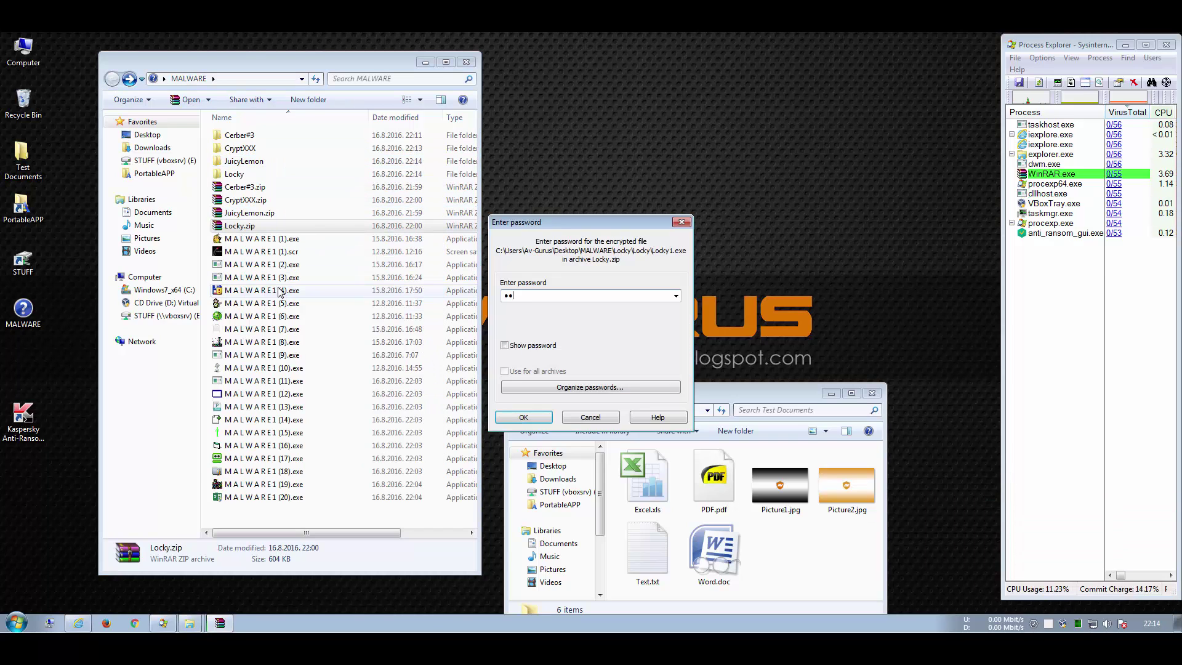
{"action": "key", "text": "Return"}
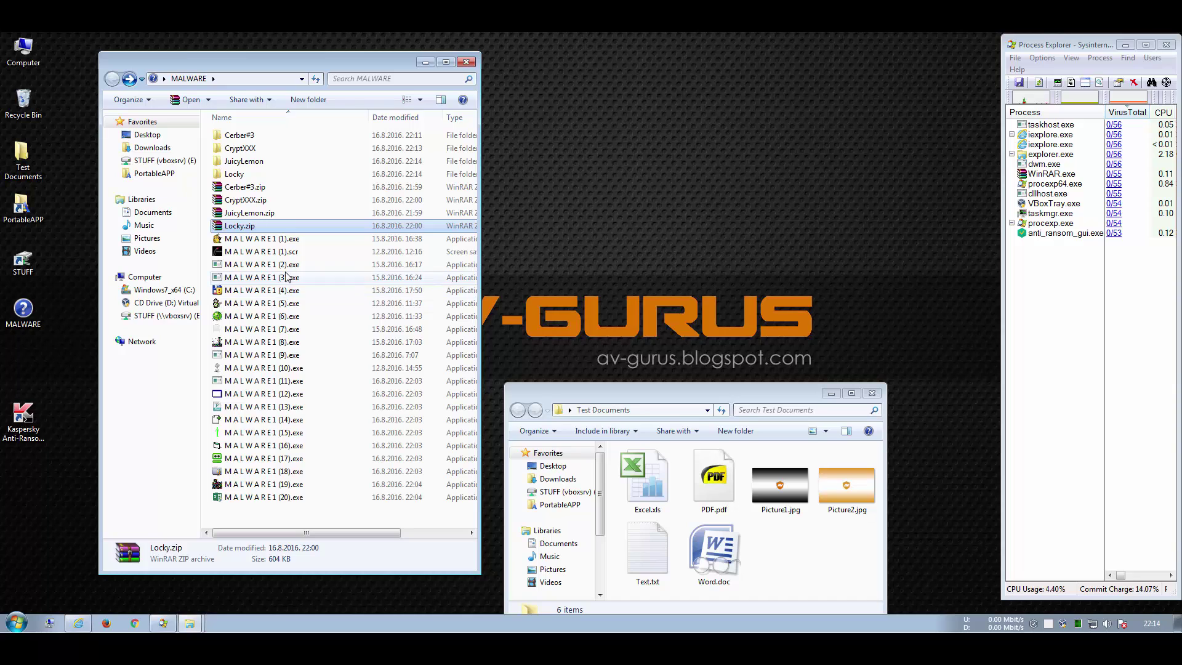
Step: Open Locky\Locky and look up Locky1.exe's hash on VirusTotal
{"action": "double_click", "coordinate": [237, 175]}
{"action": "double_click", "coordinate": [232, 135]}
{"action": "left_click", "coordinate": [237, 135]}
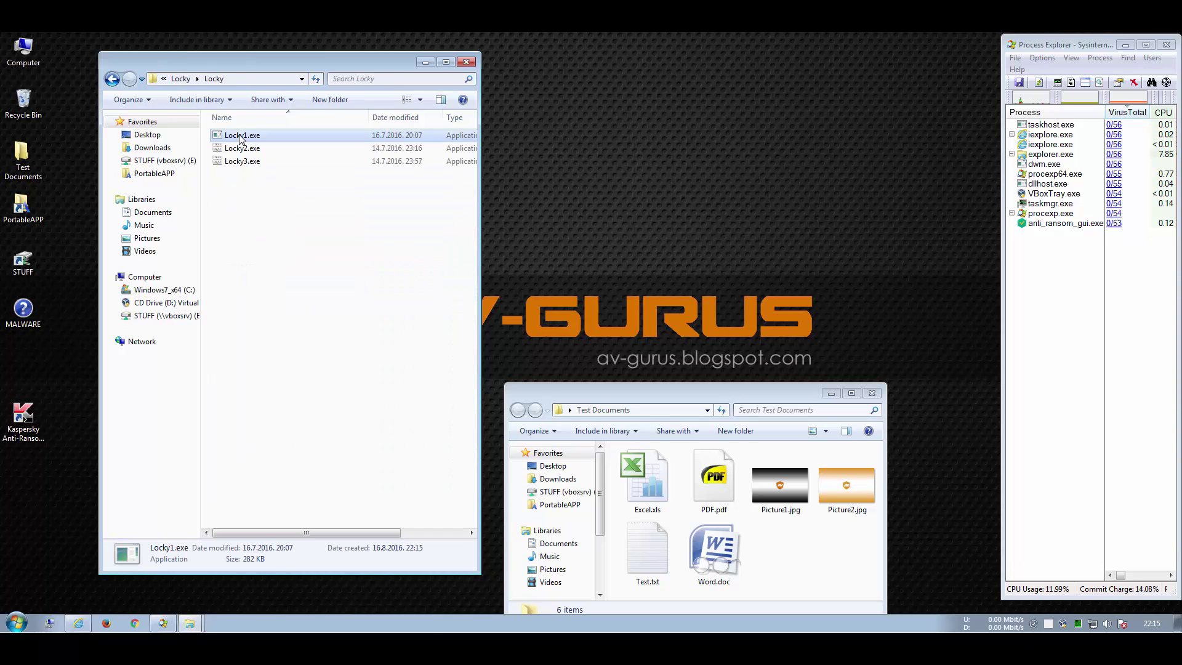
{"action": "right_click", "coordinate": [239, 135]}
{"action": "left_click", "coordinate": [257, 170]}
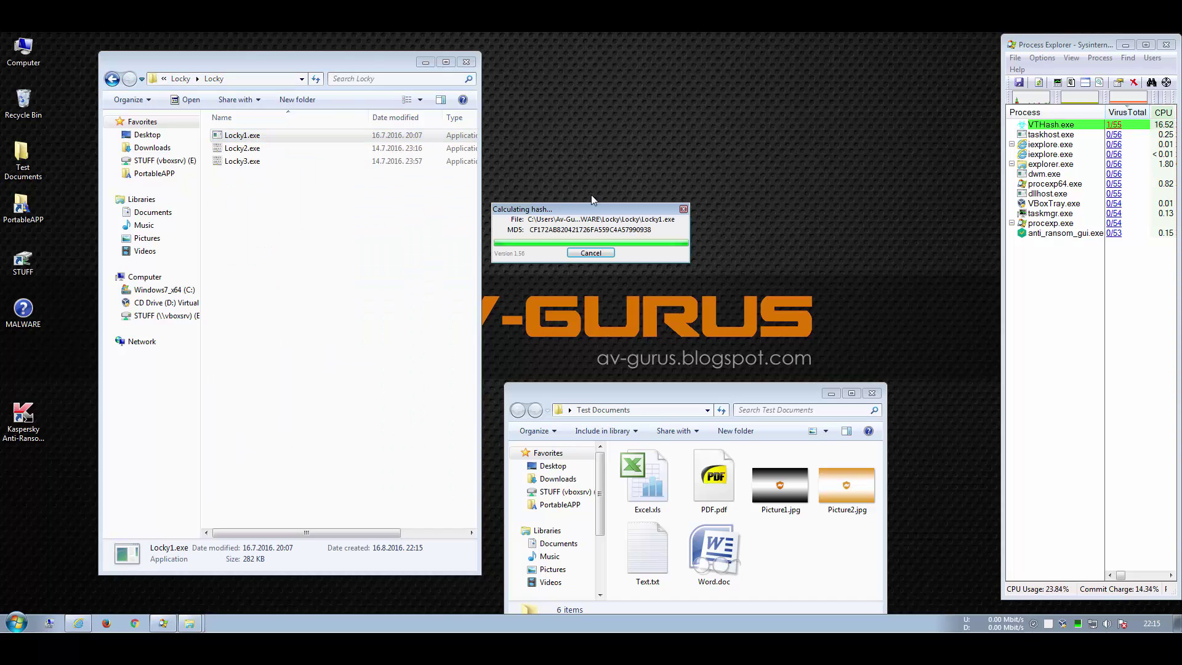
Step: Run Locky1.exe, blocked as PDM:Trojan.Win32.Bazon.a, then check Locky2.exe's hash (43 of 55)
{"action": "scroll", "coordinate": [742, 399], "scroll_direction": "down", "scroll_amount": 3}
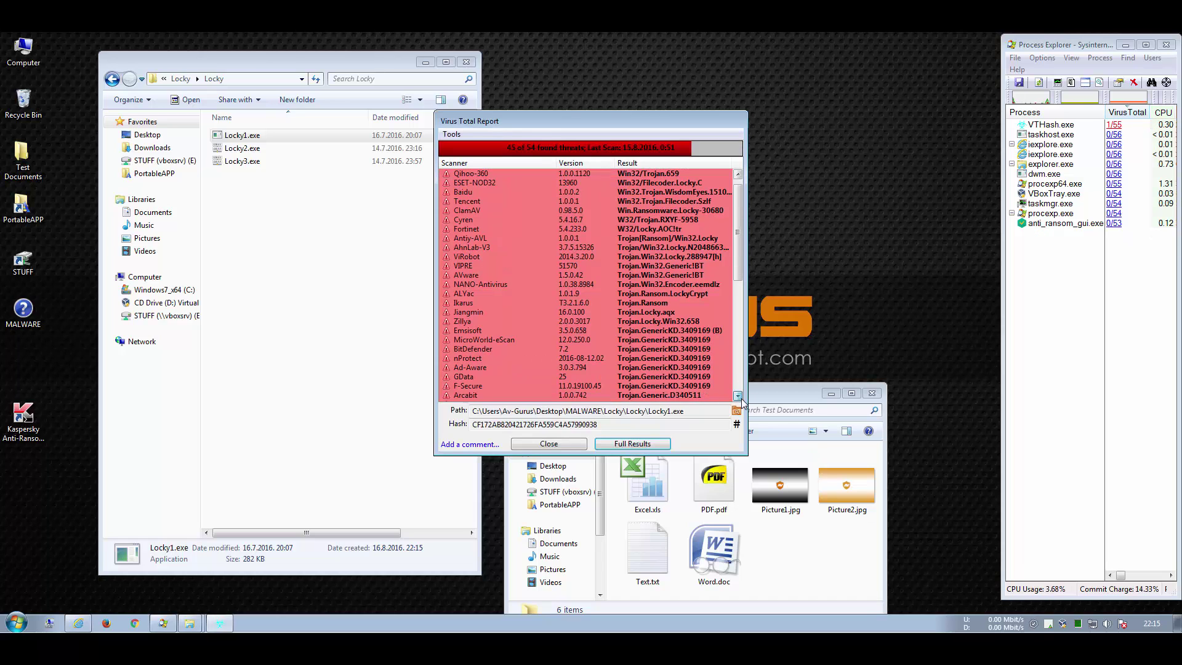
{"action": "scroll", "coordinate": [742, 399], "scroll_direction": "down", "scroll_amount": 1}
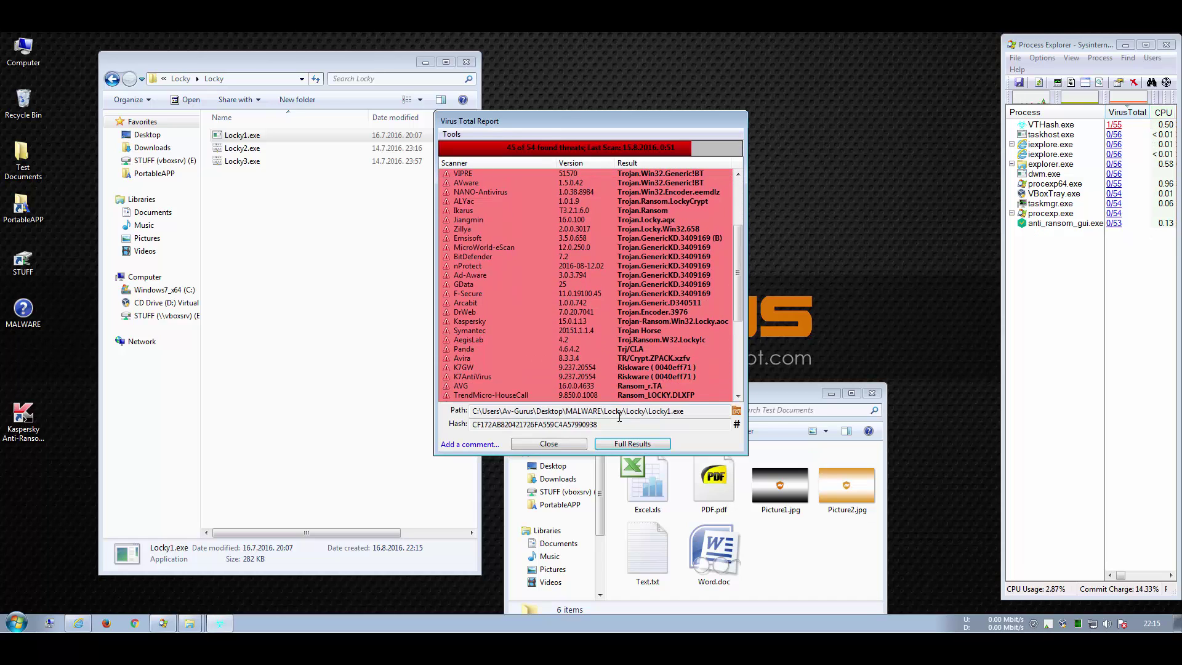
{"action": "left_click", "coordinate": [548, 444]}
{"action": "double_click", "coordinate": [237, 135]}
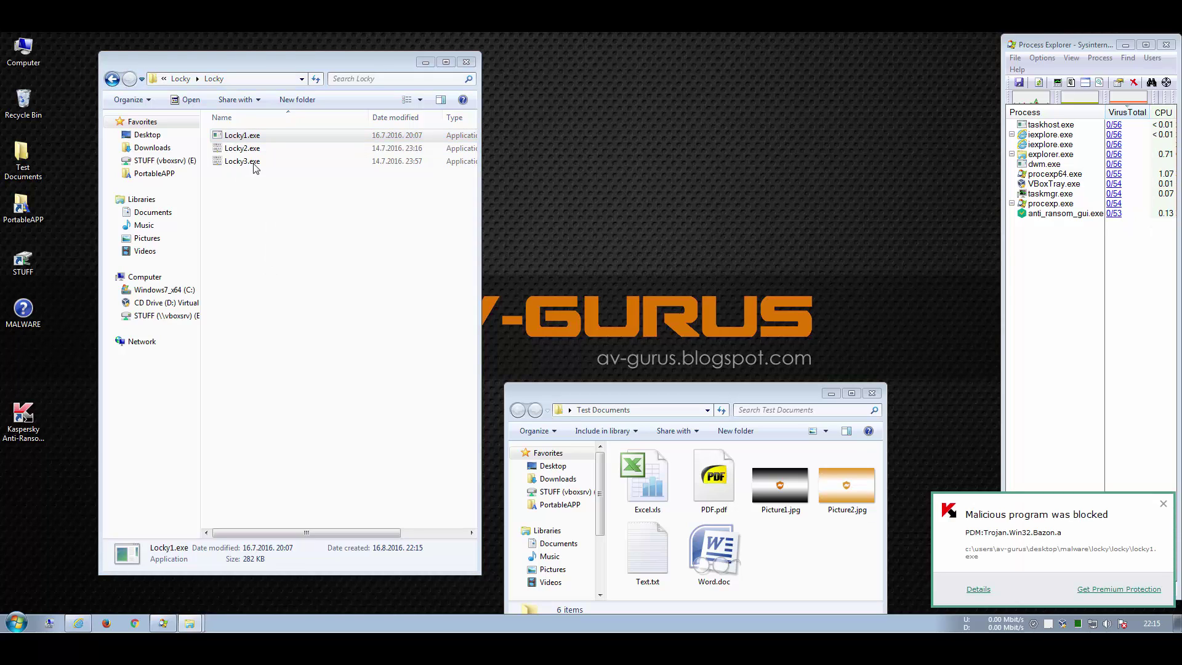
{"action": "right_click", "coordinate": [240, 149]}
{"action": "left_click", "coordinate": [308, 184]}
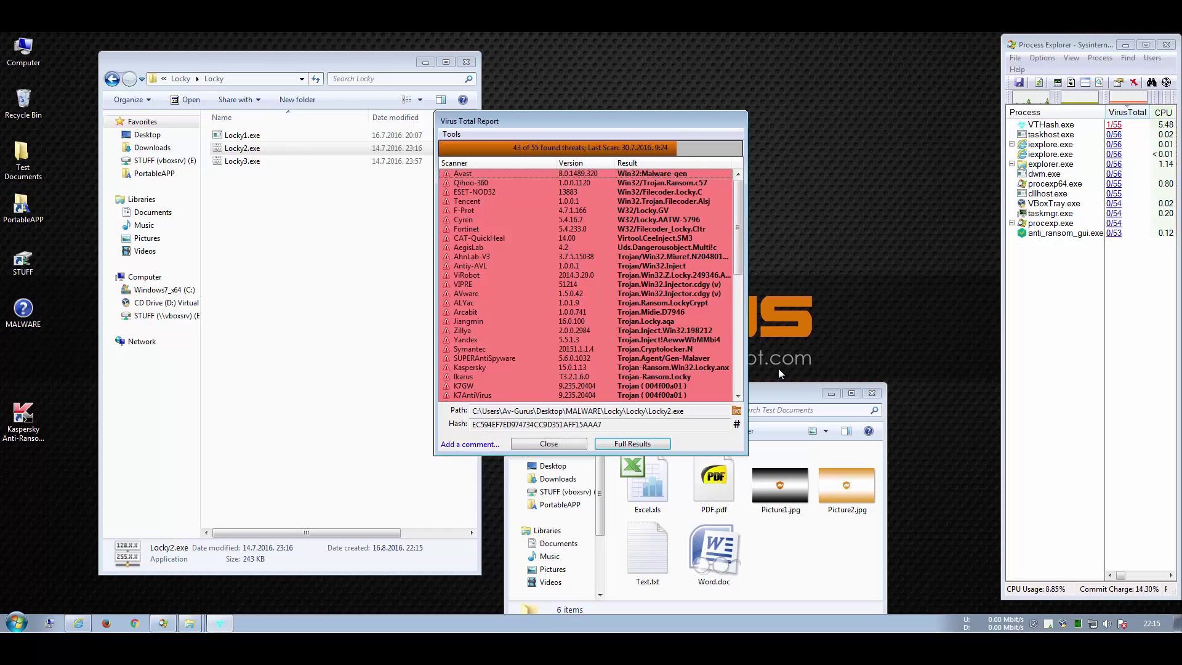
Step: Close Locky2.exe's VirusTotal report and run Locky2.exe so Kaspersky blocks it
{"action": "left_click", "coordinate": [737, 397]}
{"action": "left_click", "coordinate": [737, 396]}
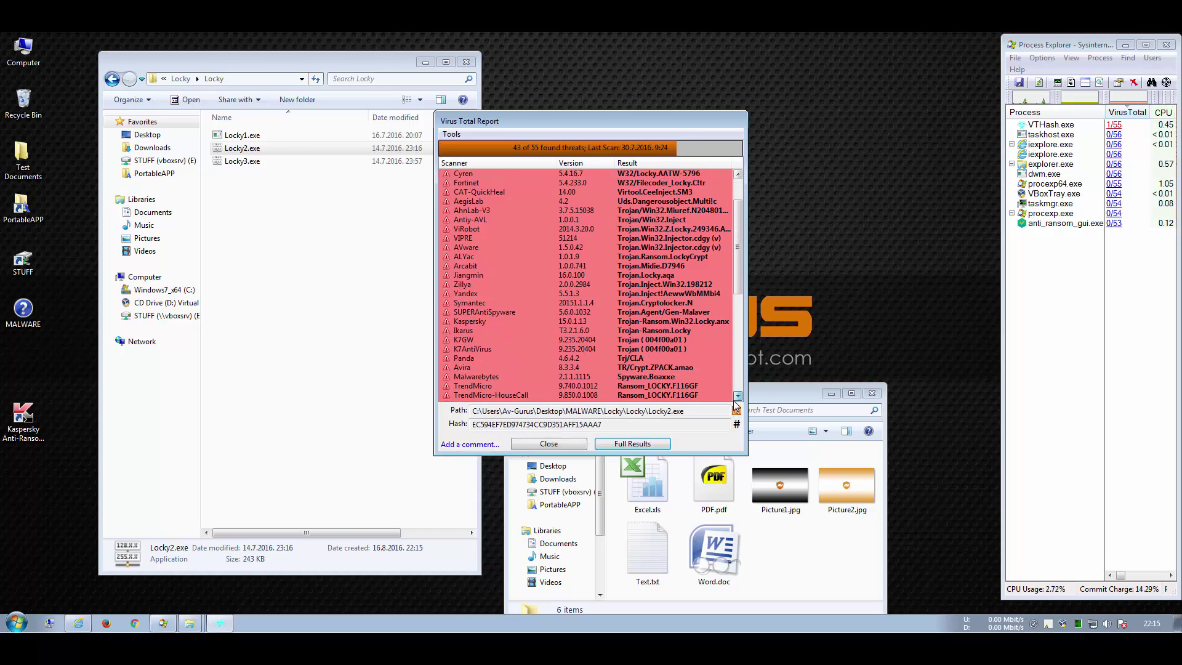
{"action": "left_click", "coordinate": [564, 444]}
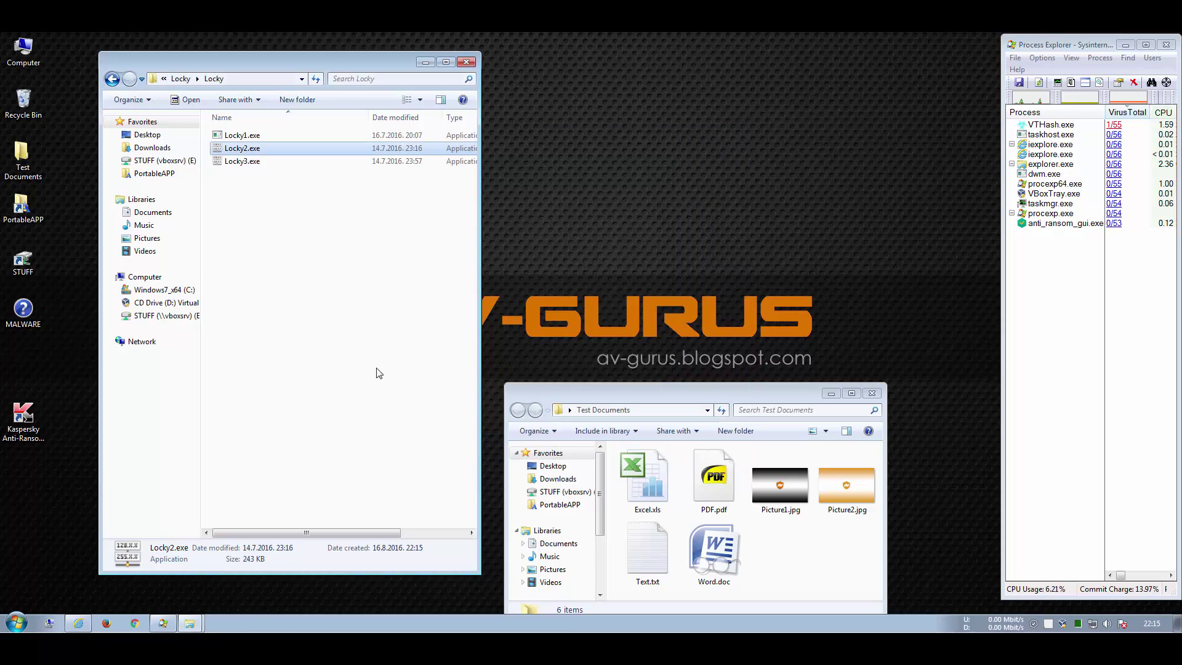
{"action": "double_click", "coordinate": [247, 152]}
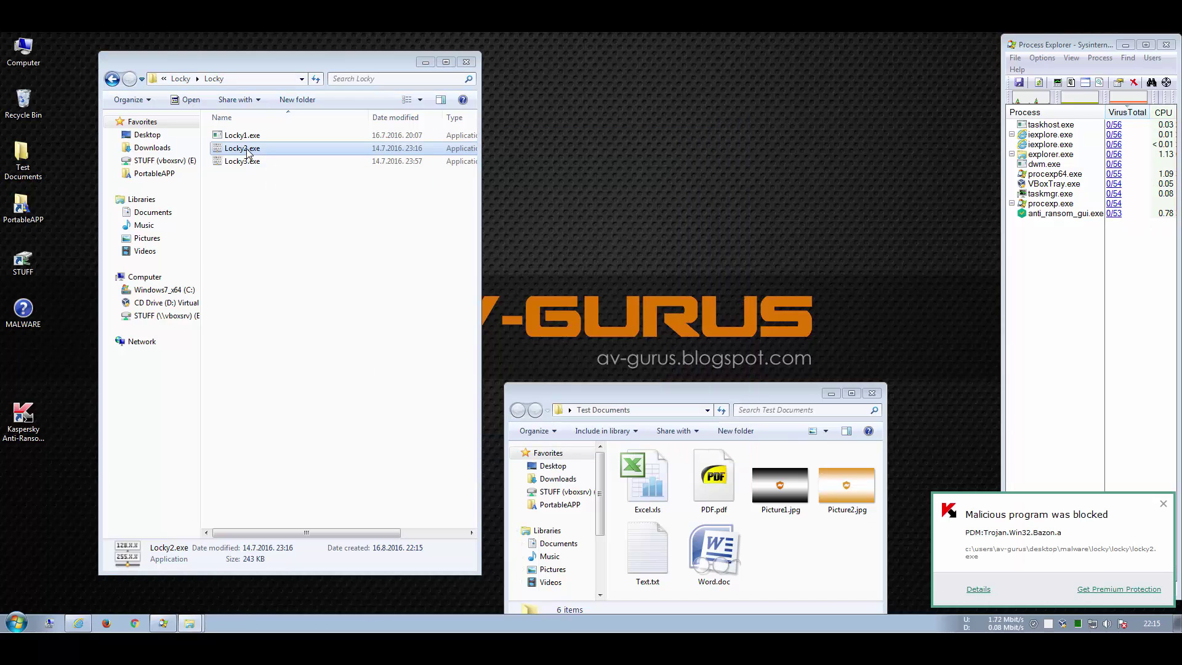
Step: Check Locky3.exe on VirusTotal (39 of 55), run it, and return to the MALWARE folder
{"action": "right_click", "coordinate": [247, 160]}
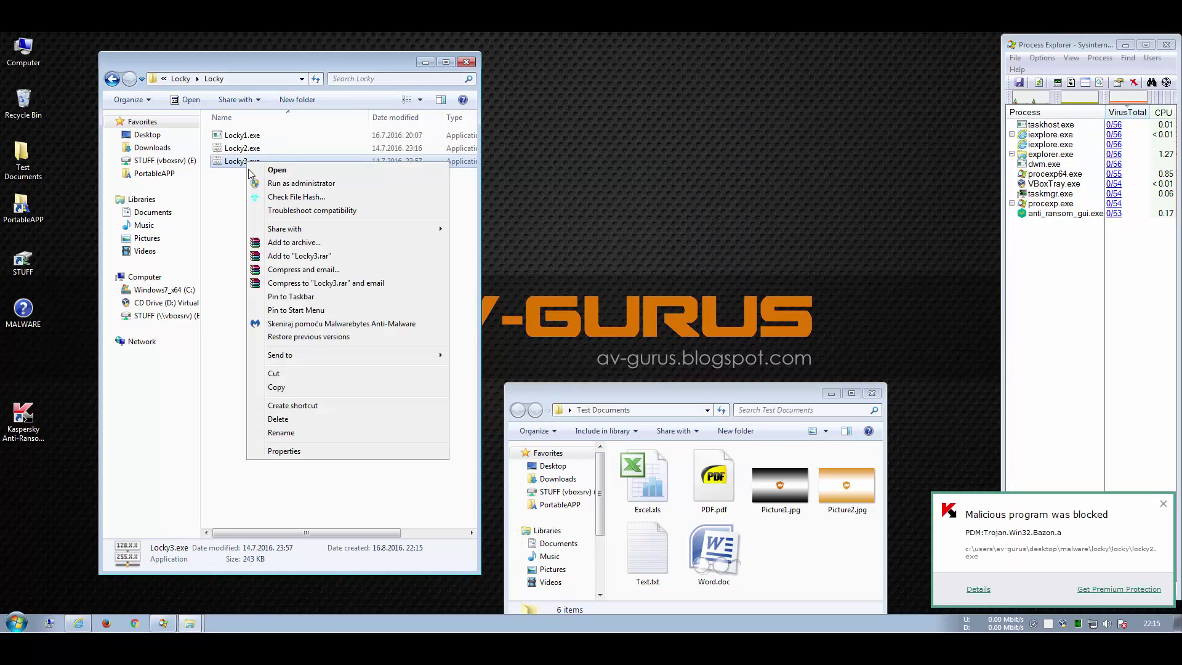
{"action": "left_click", "coordinate": [265, 198]}
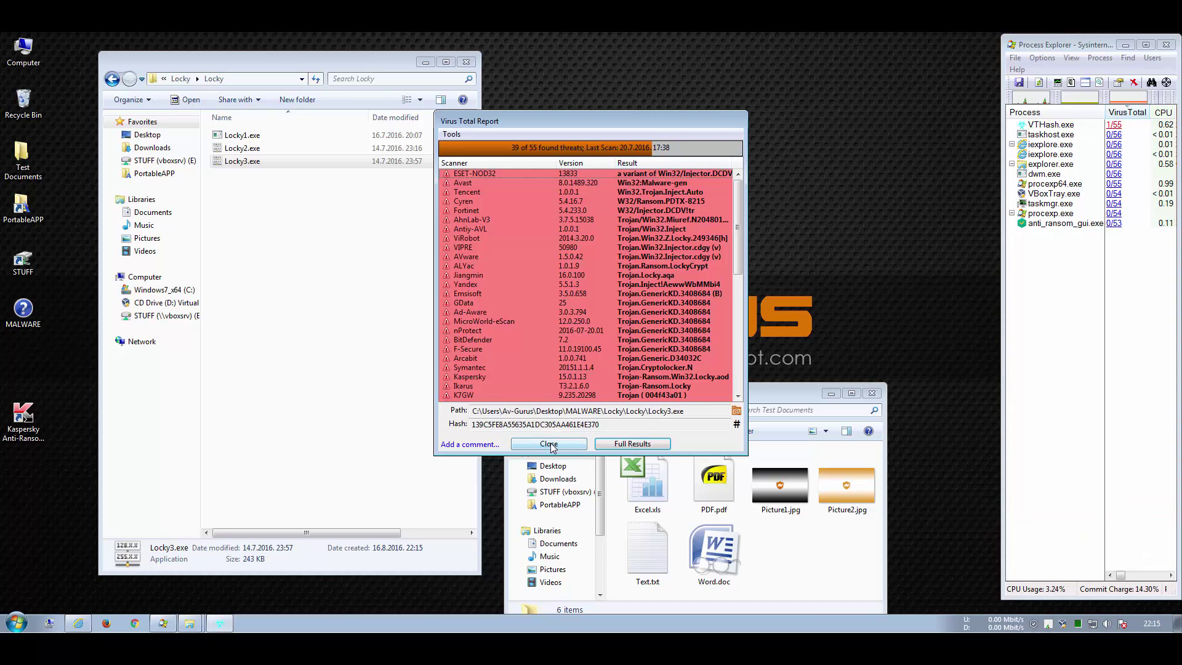
{"action": "left_click", "coordinate": [549, 444]}
{"action": "double_click", "coordinate": [246, 163]}
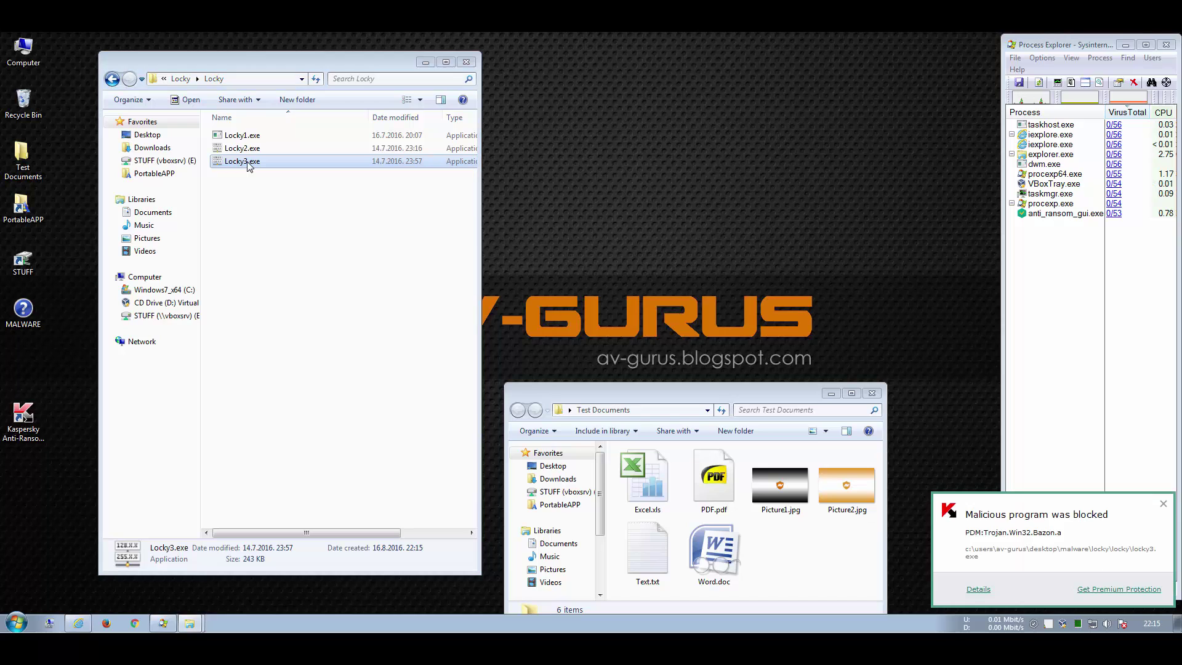
{"action": "key", "text": "BackSpace"}
{"action": "key", "text": "BackSpace"}
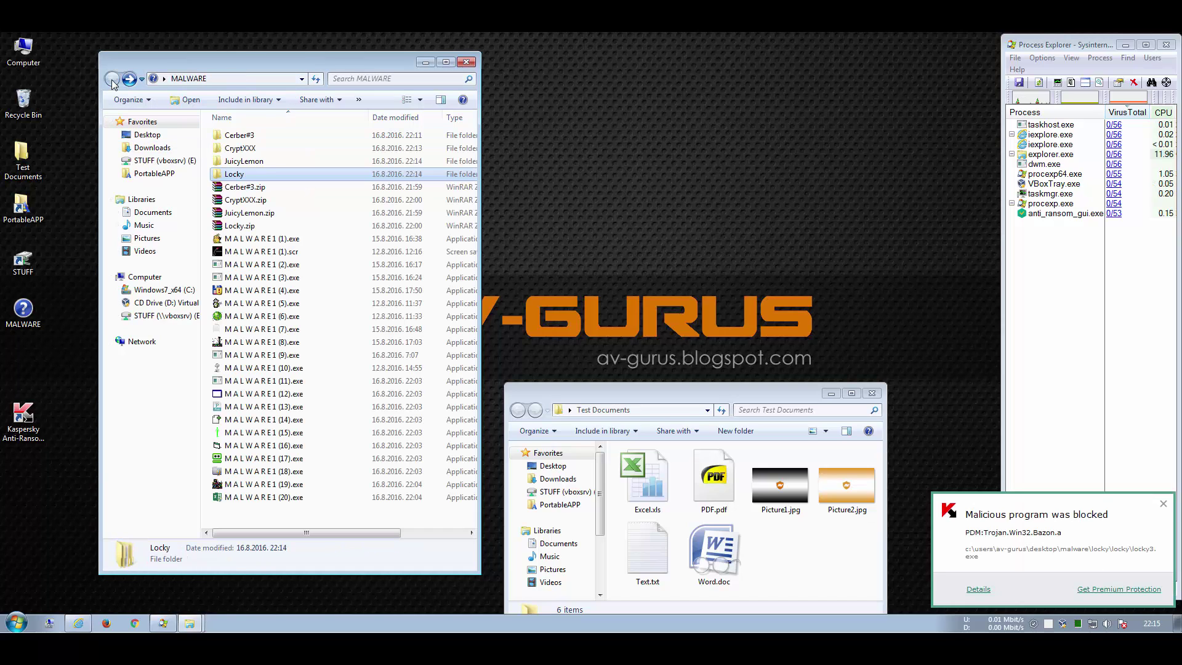
Step: Review MALWARE1 (20).exe's VirusTotal report, flagged by 35 of 56 scanners
{"action": "left_click", "coordinate": [300, 520]}
{"action": "right_click", "coordinate": [273, 503]}
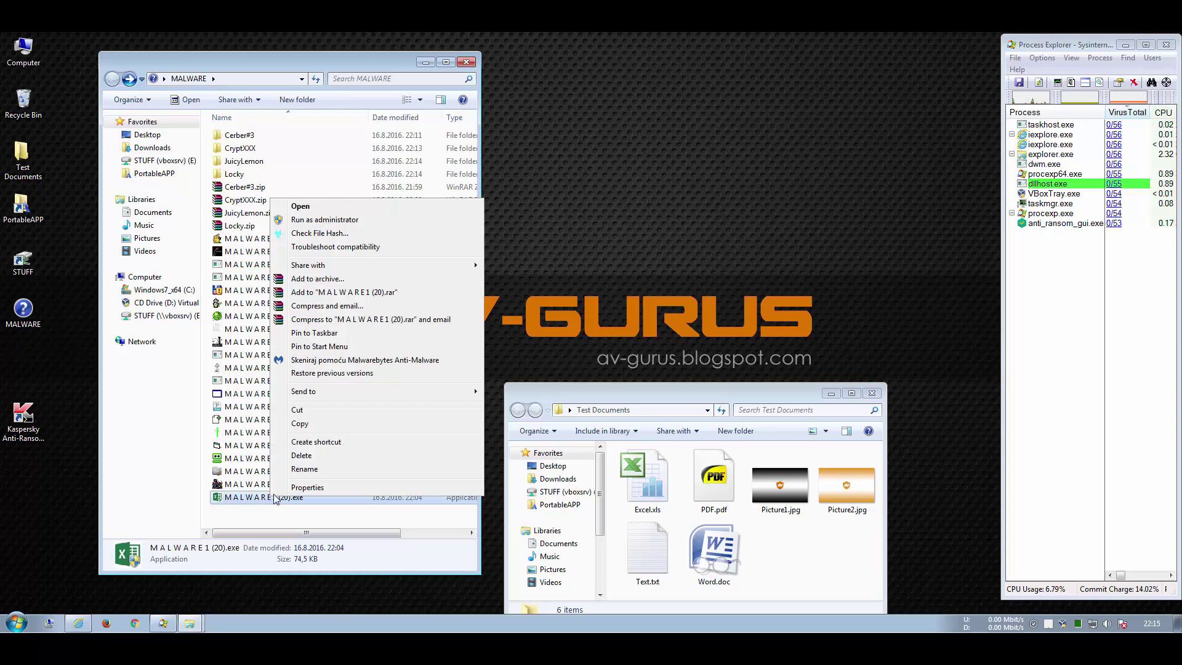
{"action": "left_click", "coordinate": [319, 237]}
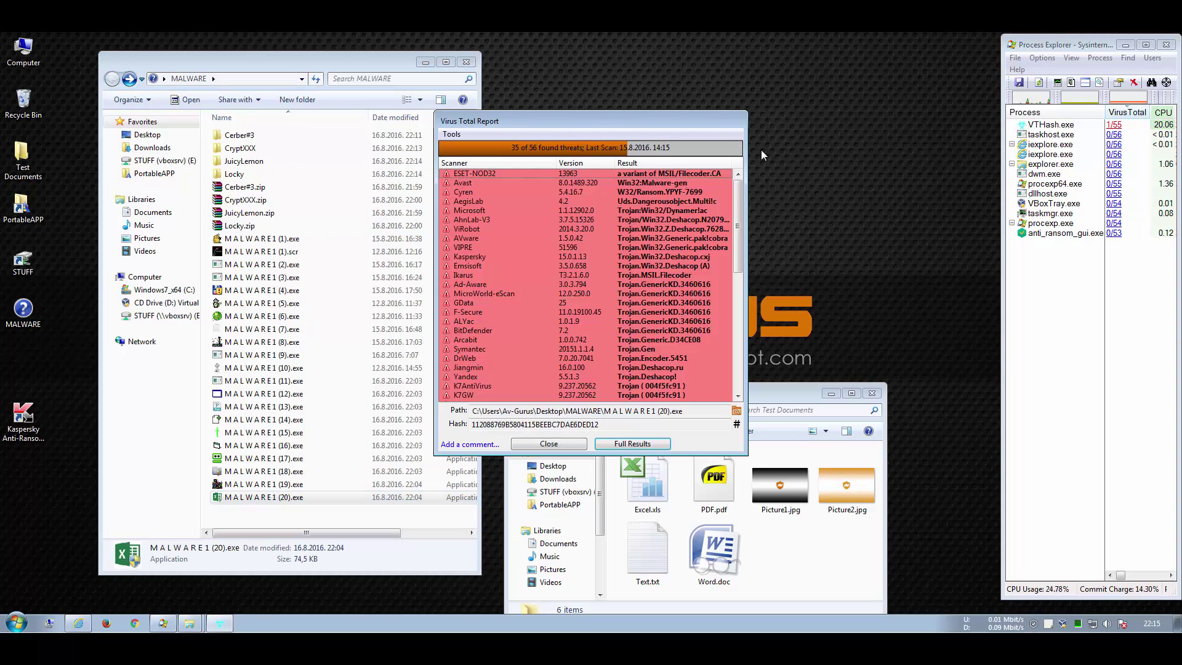
{"action": "left_click", "coordinate": [738, 396]}
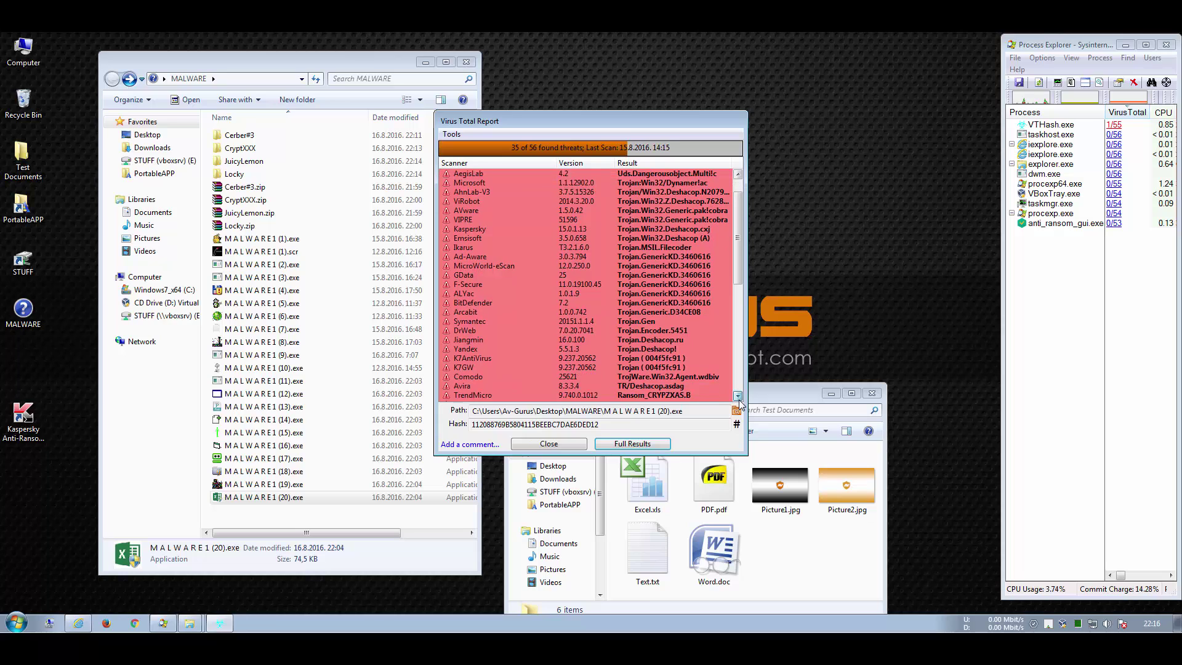
{"action": "scroll", "coordinate": [738, 397], "scroll_direction": "down", "scroll_amount": 2}
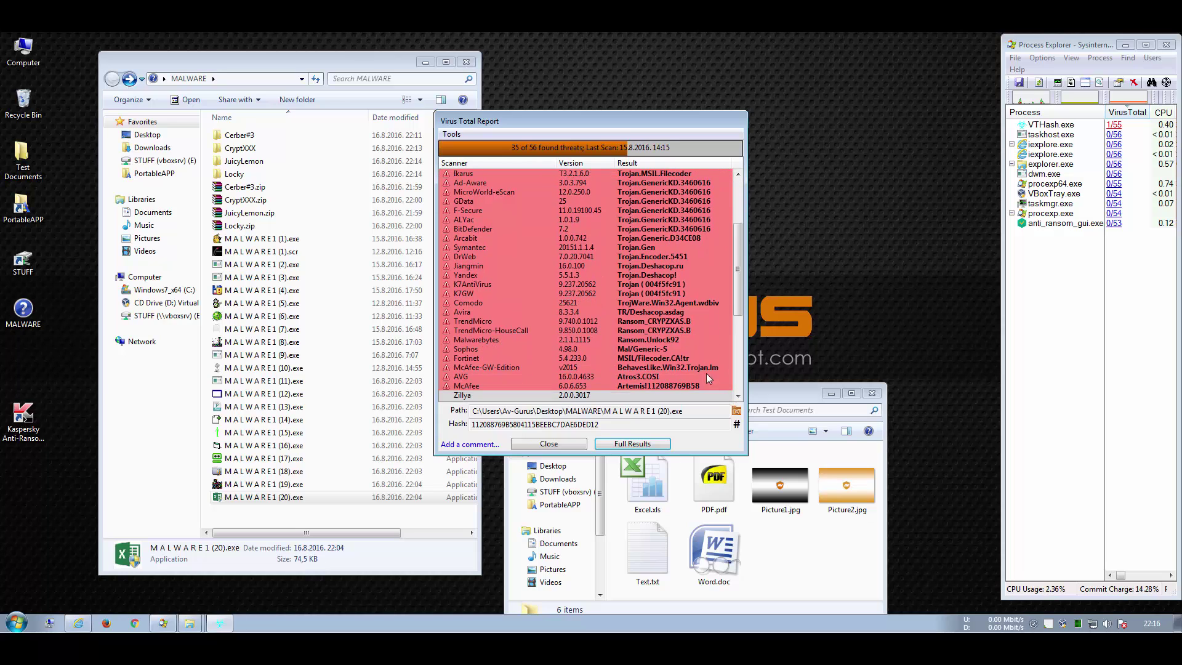
{"action": "left_click", "coordinate": [665, 332]}
{"action": "left_click", "coordinate": [551, 444]}
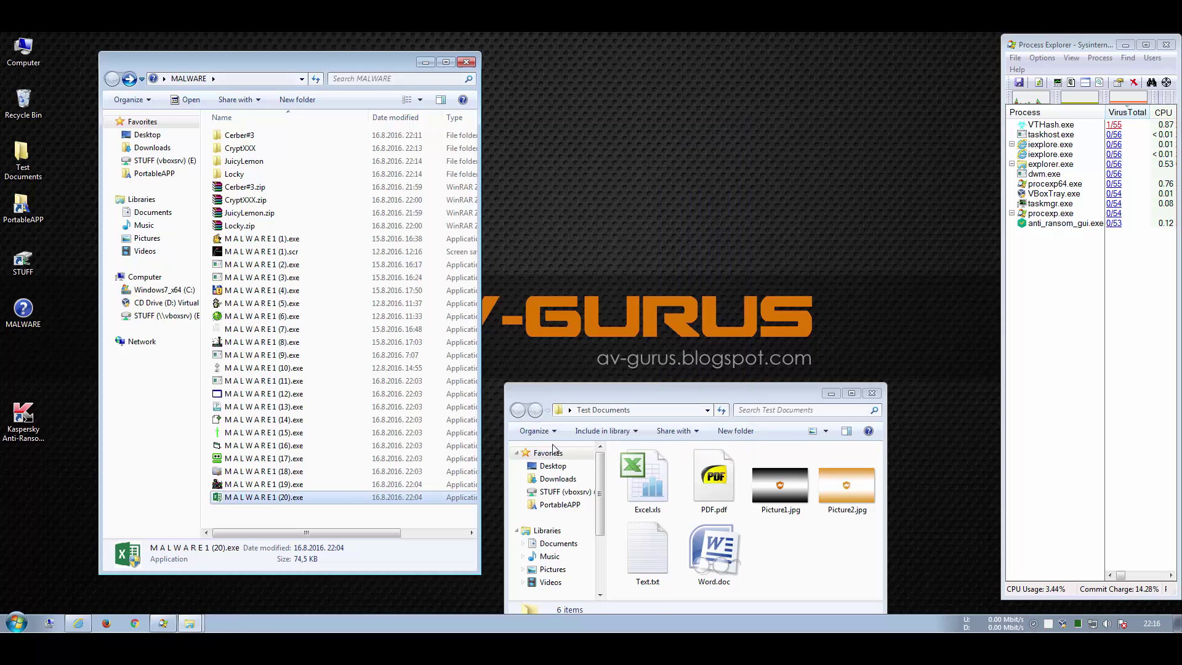
Step: Run MALWARE1 (20).exe, approve UAC, view the access error details, and dismiss the network error
{"action": "double_click", "coordinate": [265, 499]}
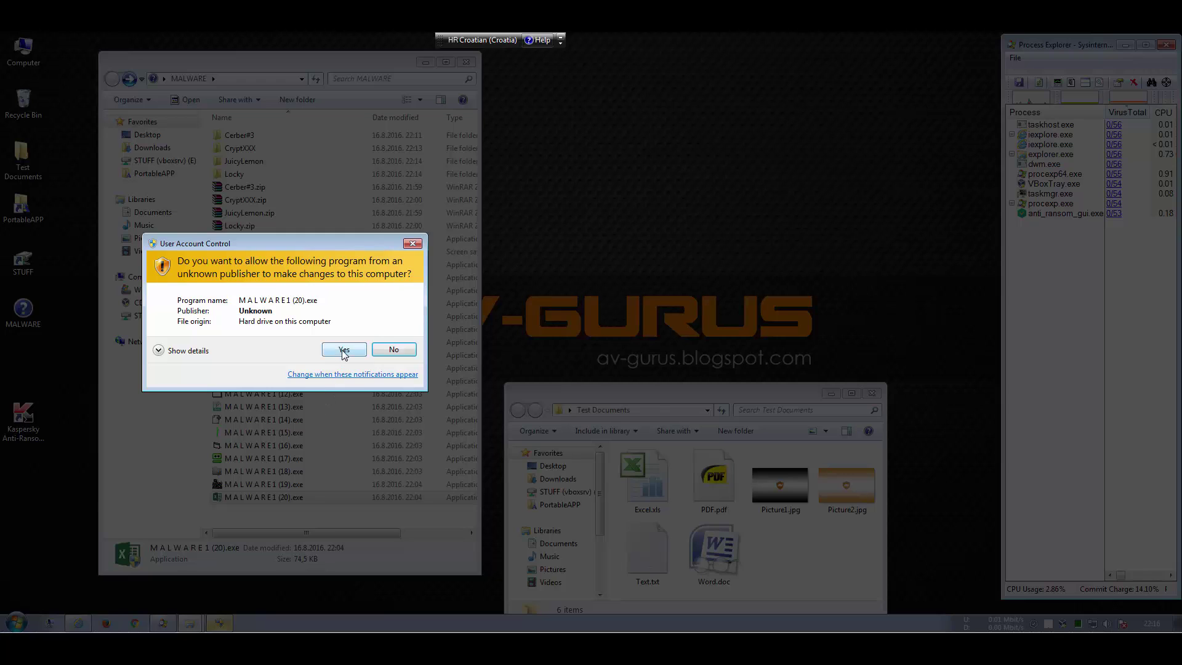
{"action": "left_click", "coordinate": [344, 349]}
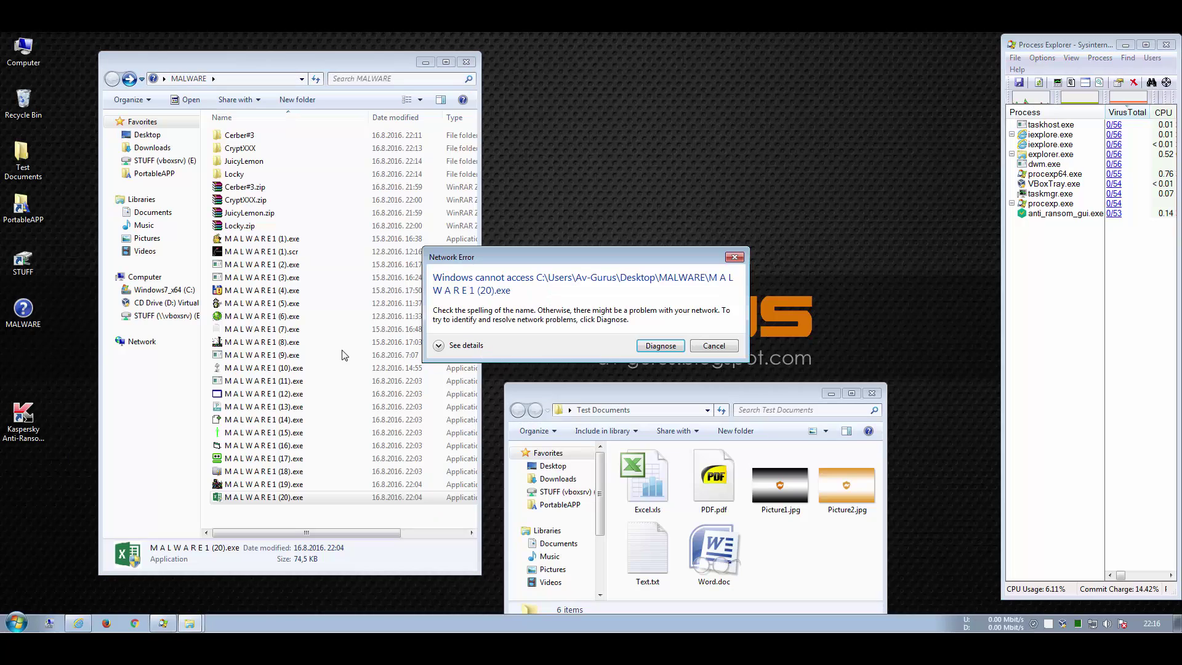
{"action": "left_click", "coordinate": [438, 346]}
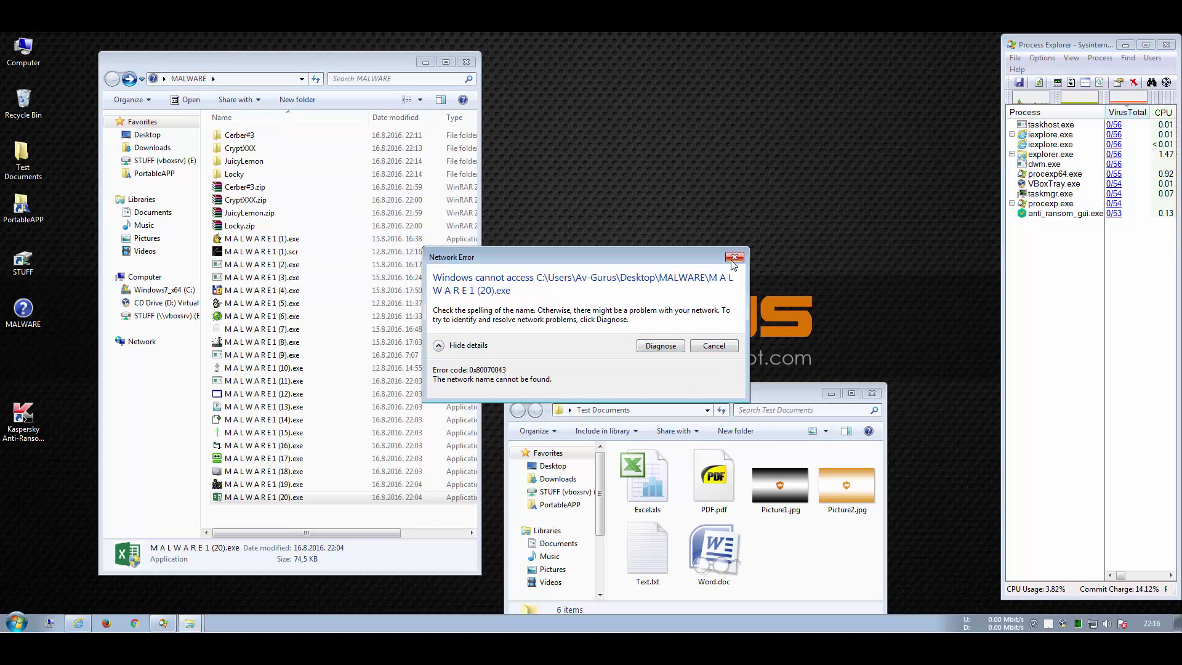
{"action": "left_click", "coordinate": [714, 346]}
Step: Check MALWARE1 (19).exe's Cyren and Kaspersky verdicts on VirusTotal, then run it
{"action": "right_click", "coordinate": [234, 484]}
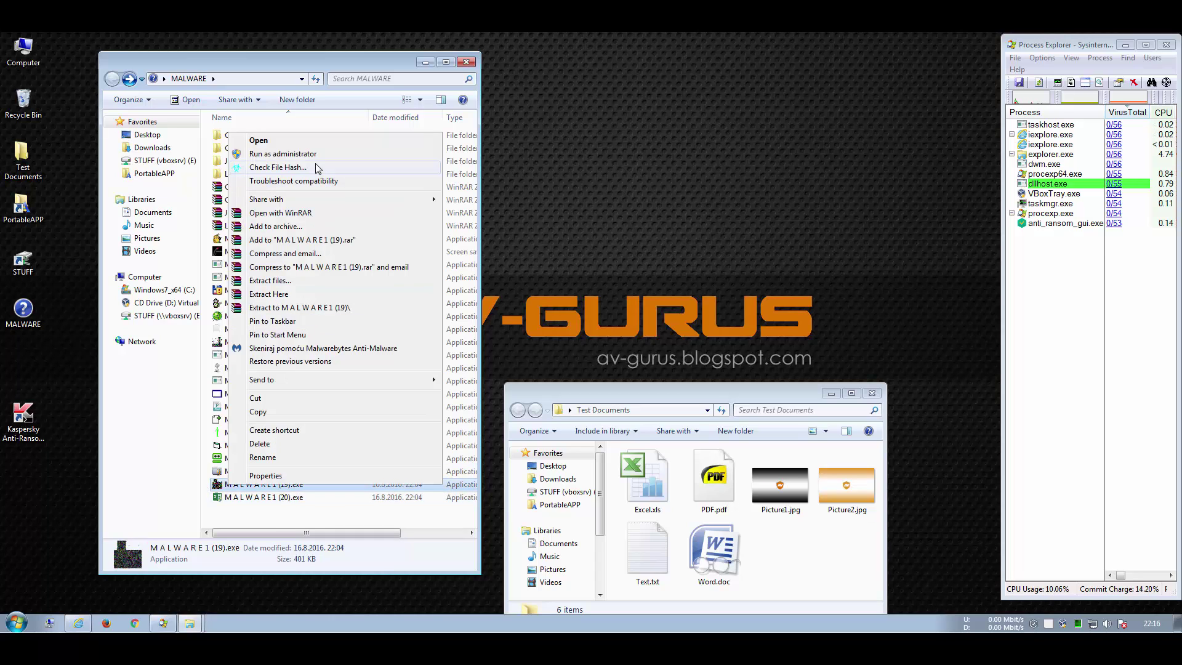
{"action": "left_click", "coordinate": [277, 167]}
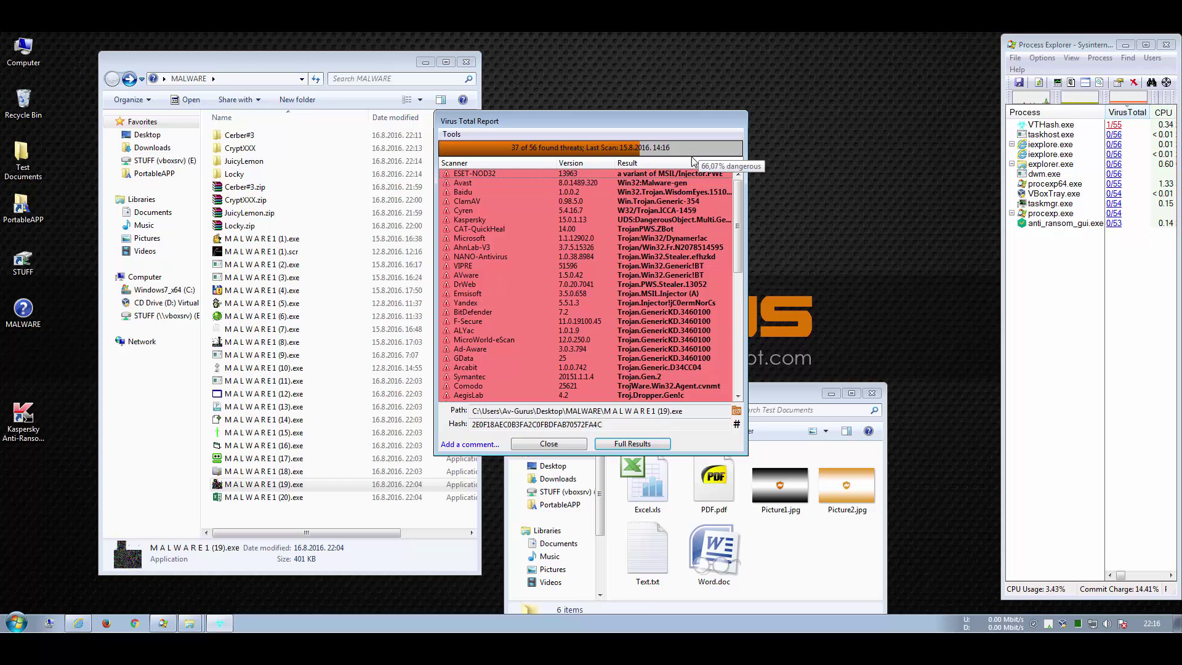
{"action": "left_click", "coordinate": [471, 211]}
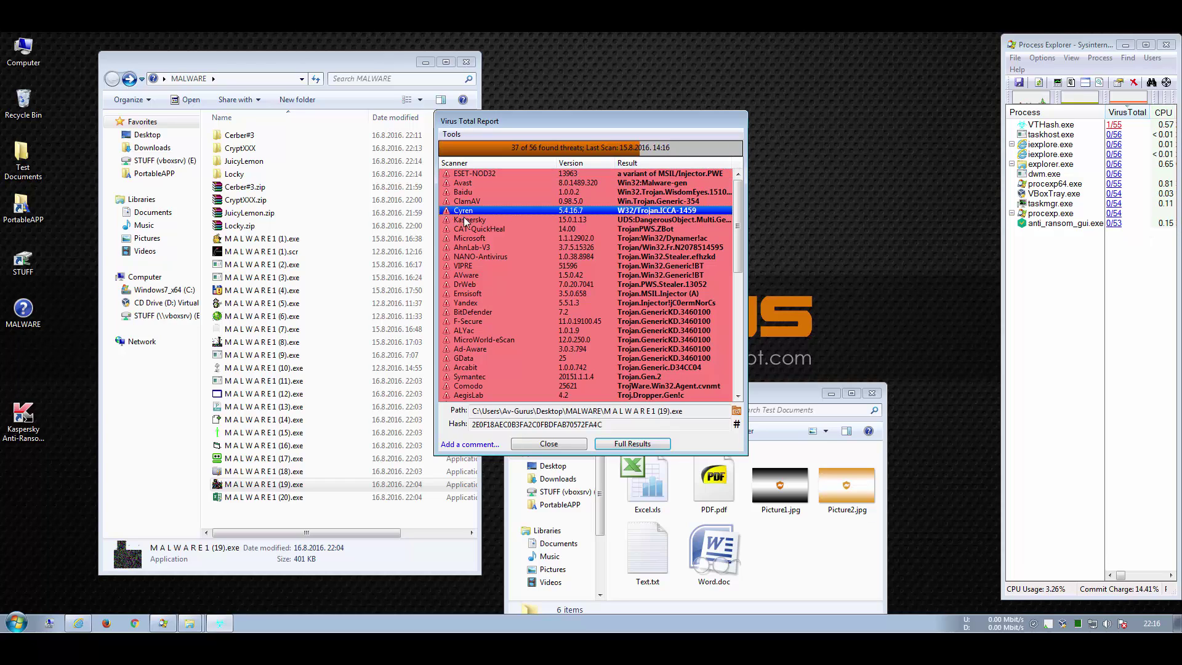
{"action": "left_click", "coordinate": [474, 221]}
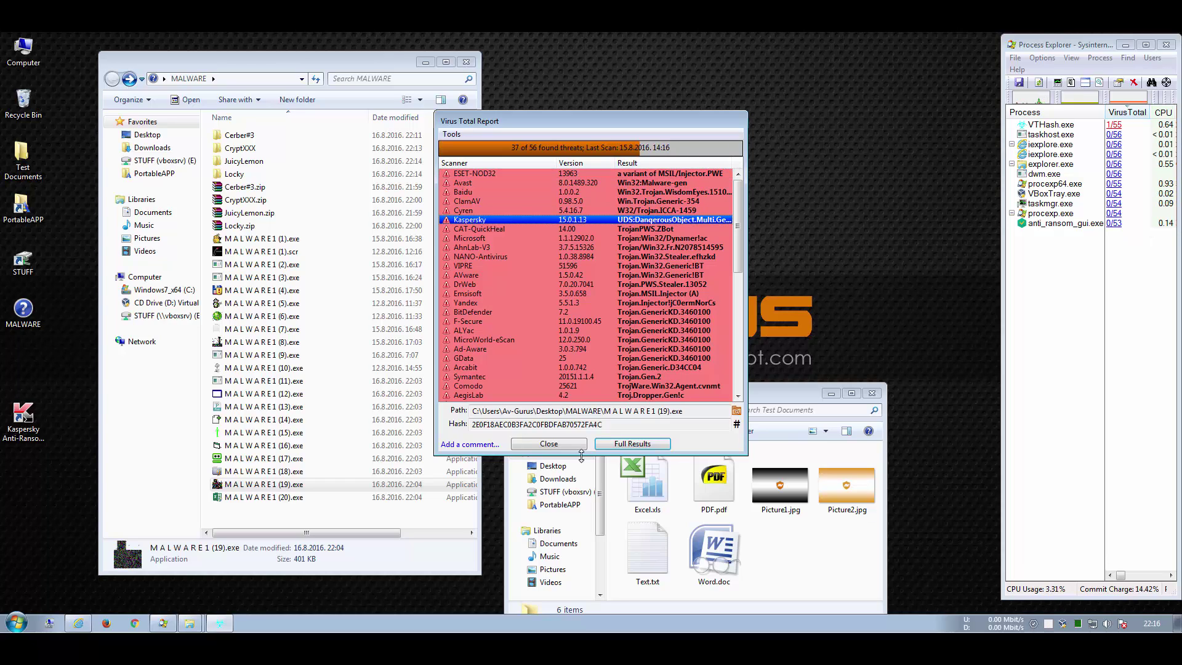
{"action": "left_click", "coordinate": [550, 444]}
{"action": "double_click", "coordinate": [283, 486]}
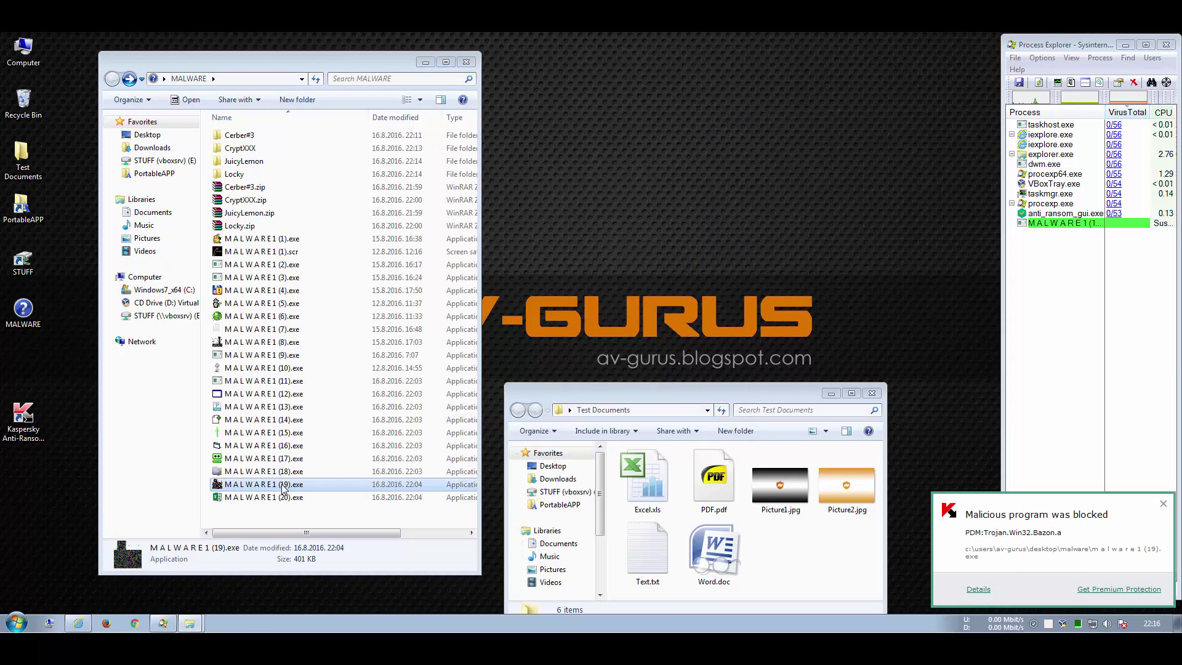
Step: Review MALWARE1 (18).exe's AhnLab-V3 and Kaspersky verdicts on VirusTotal
{"action": "right_click", "coordinate": [258, 472]}
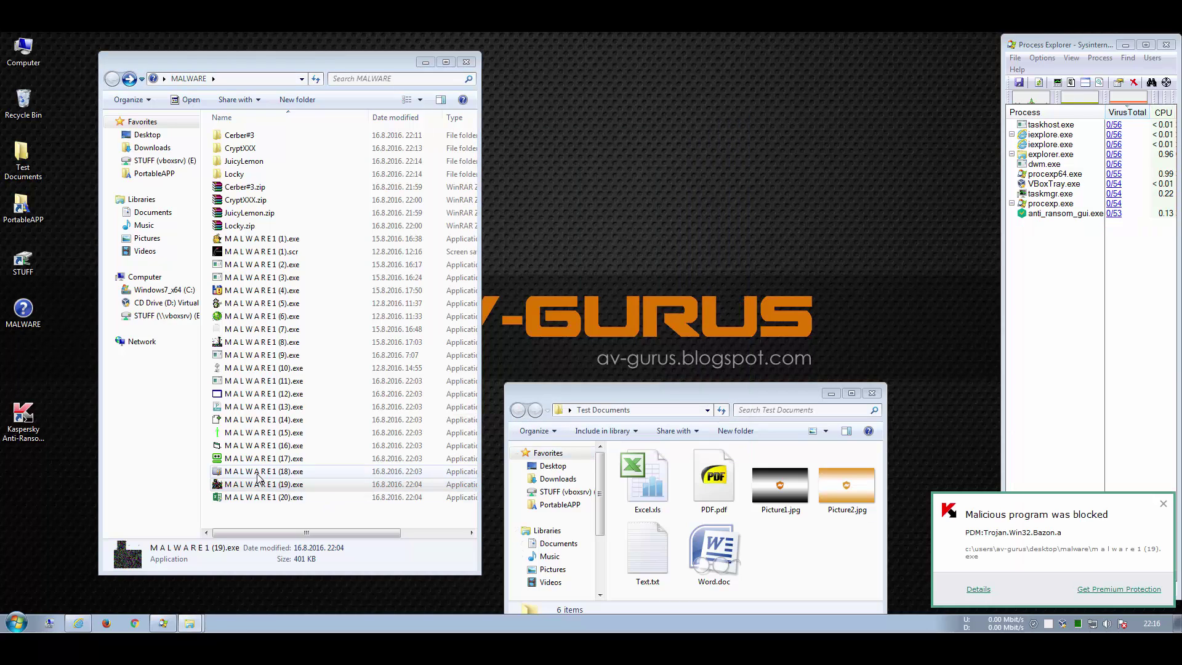
{"action": "left_click", "coordinate": [307, 210]}
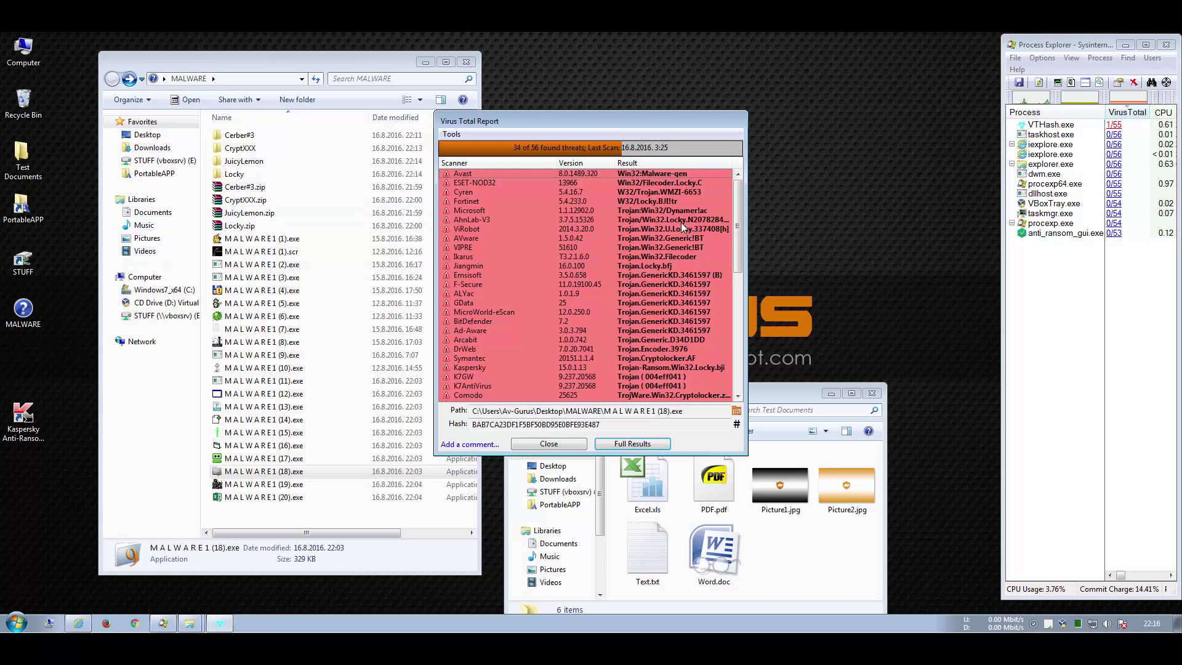
{"action": "left_click", "coordinate": [682, 221]}
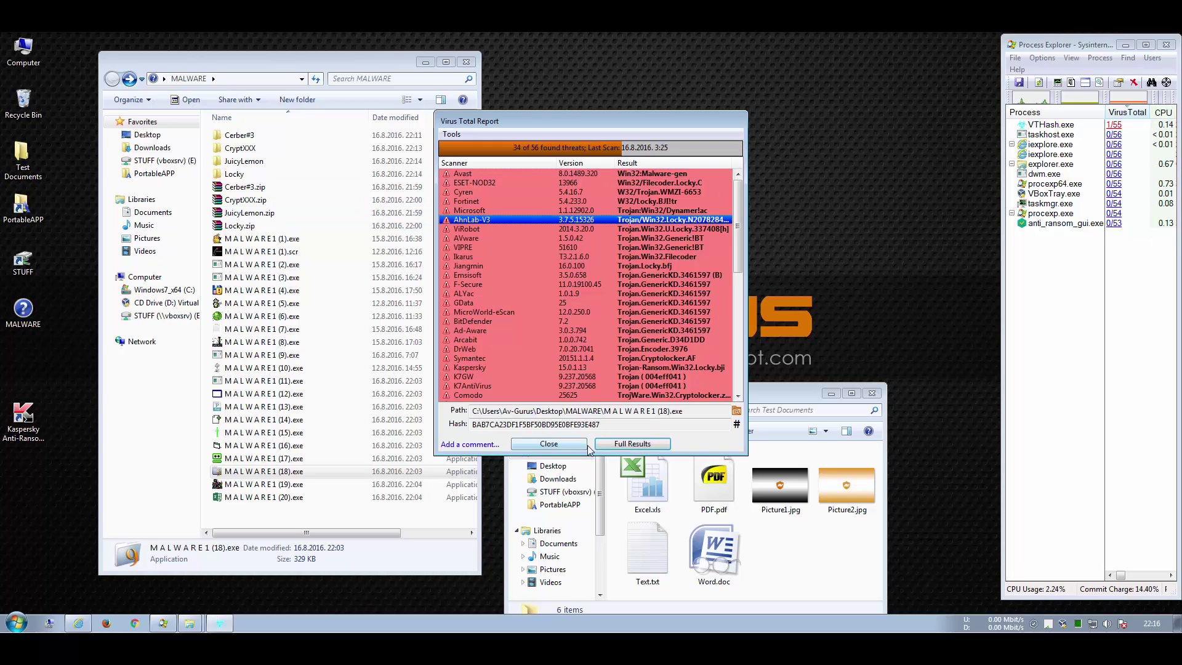
{"action": "left_click", "coordinate": [473, 367]}
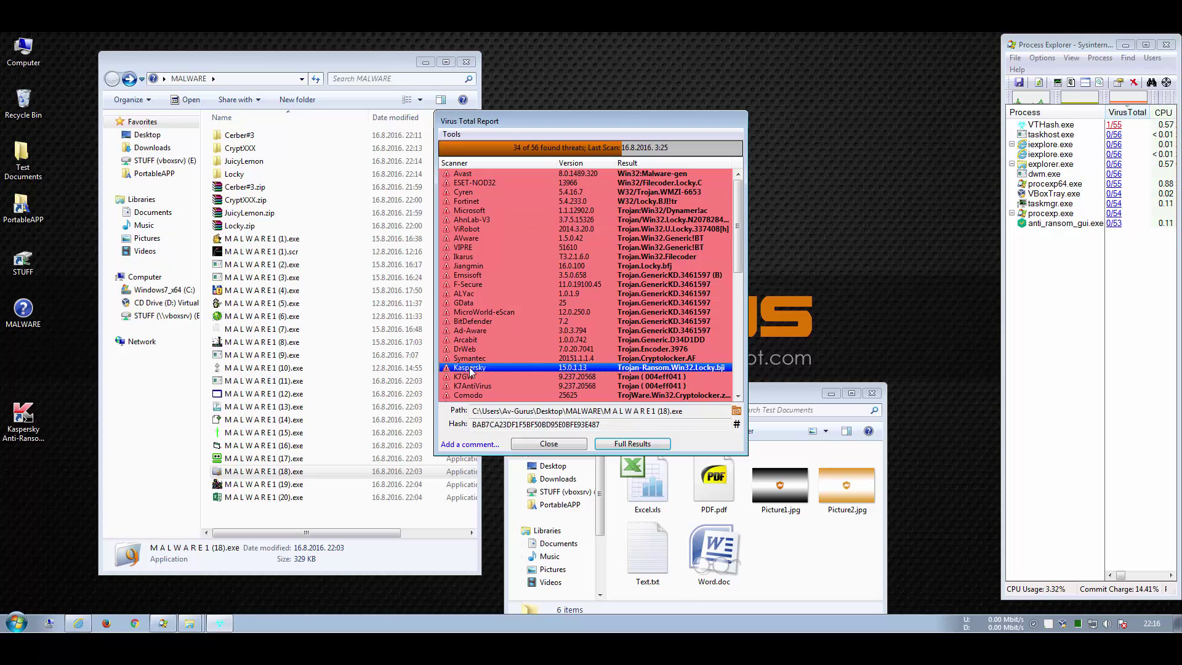
{"action": "left_click", "coordinate": [524, 443]}
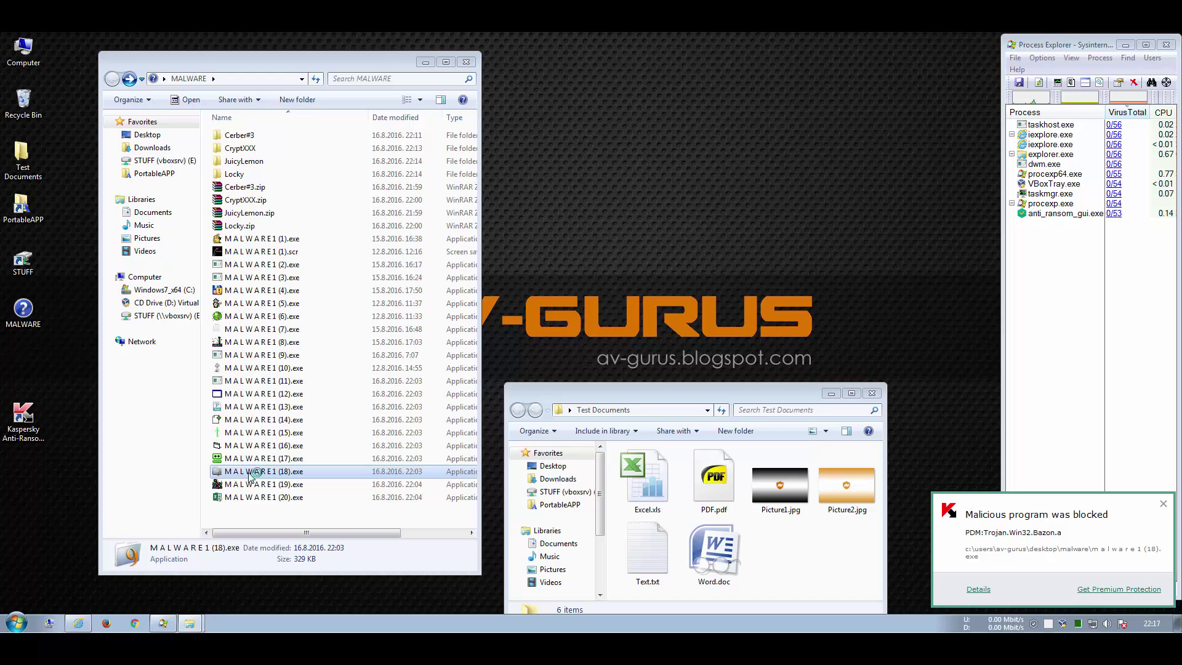
Step: Check MALWARE1 (6).exe on VirusTotal (33/56) and run it so Kaspersky blocks it
{"action": "right_click", "coordinate": [245, 319]}
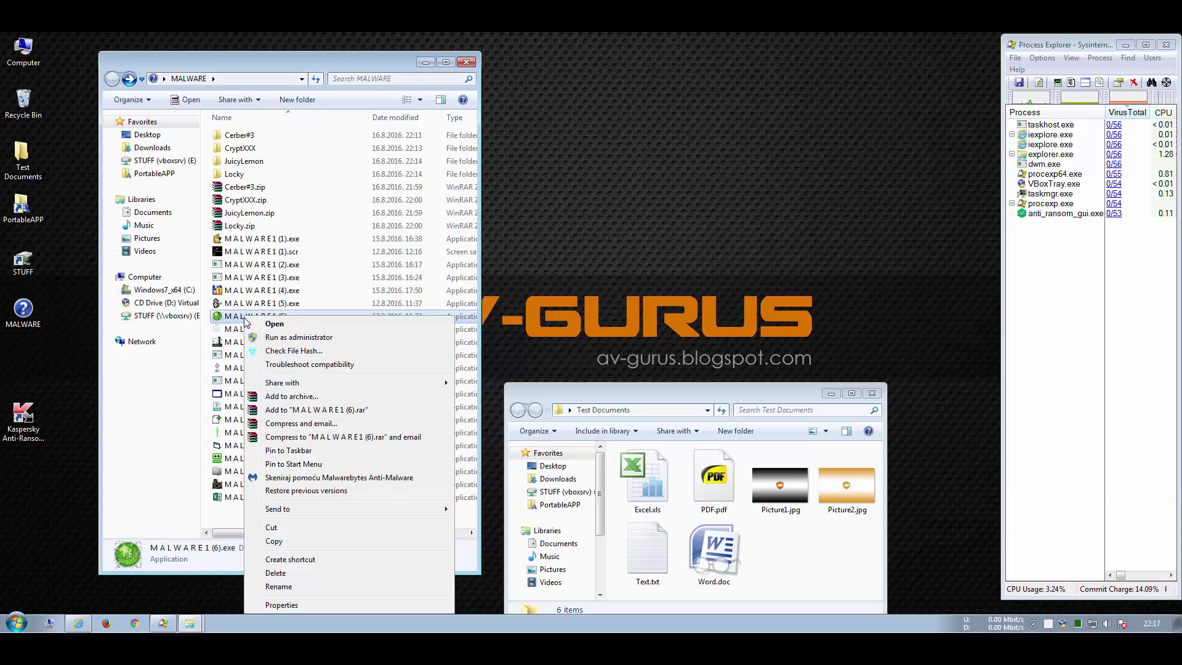
{"action": "left_click", "coordinate": [293, 350]}
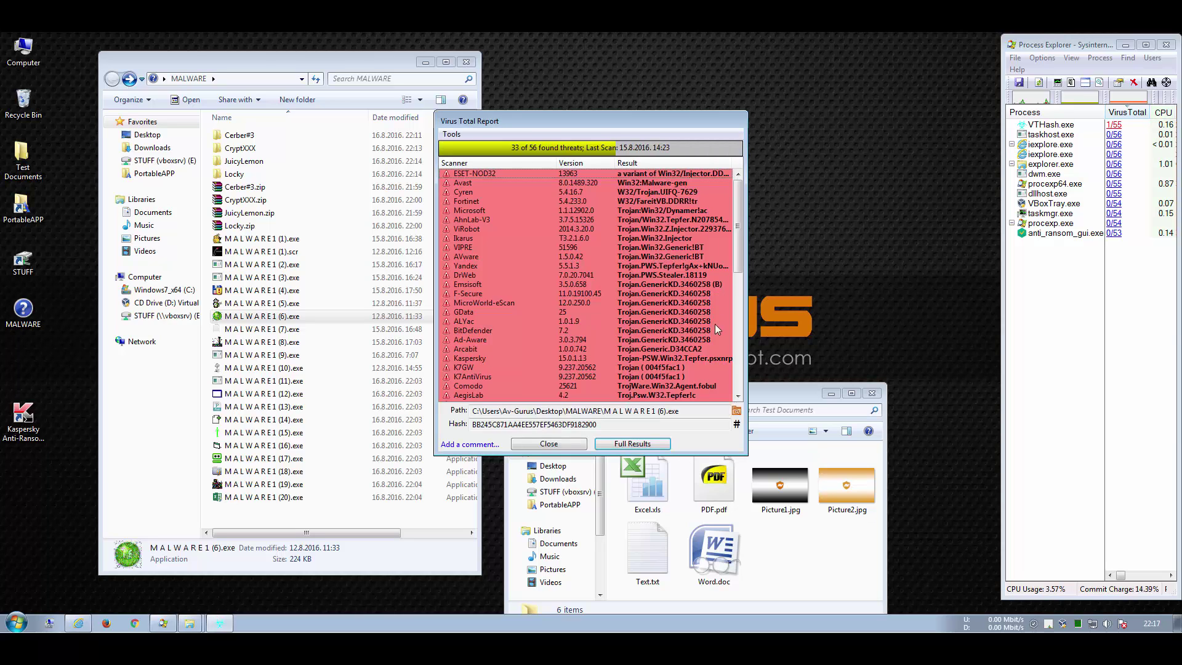
{"action": "left_click", "coordinate": [549, 444]}
{"action": "double_click", "coordinate": [268, 316]}
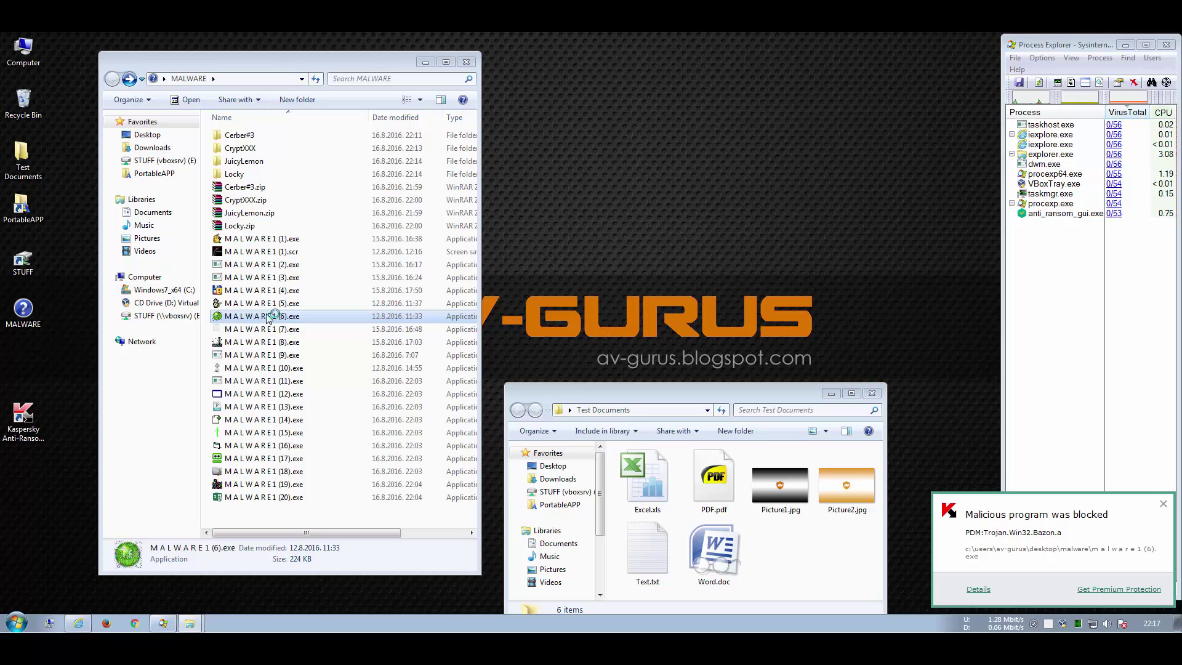
{"action": "left_click", "coordinate": [27, 626]}
Step: Launch Notepad by searching 'not' and type the note 'Looks very good!'
{"action": "type", "text": "no"}
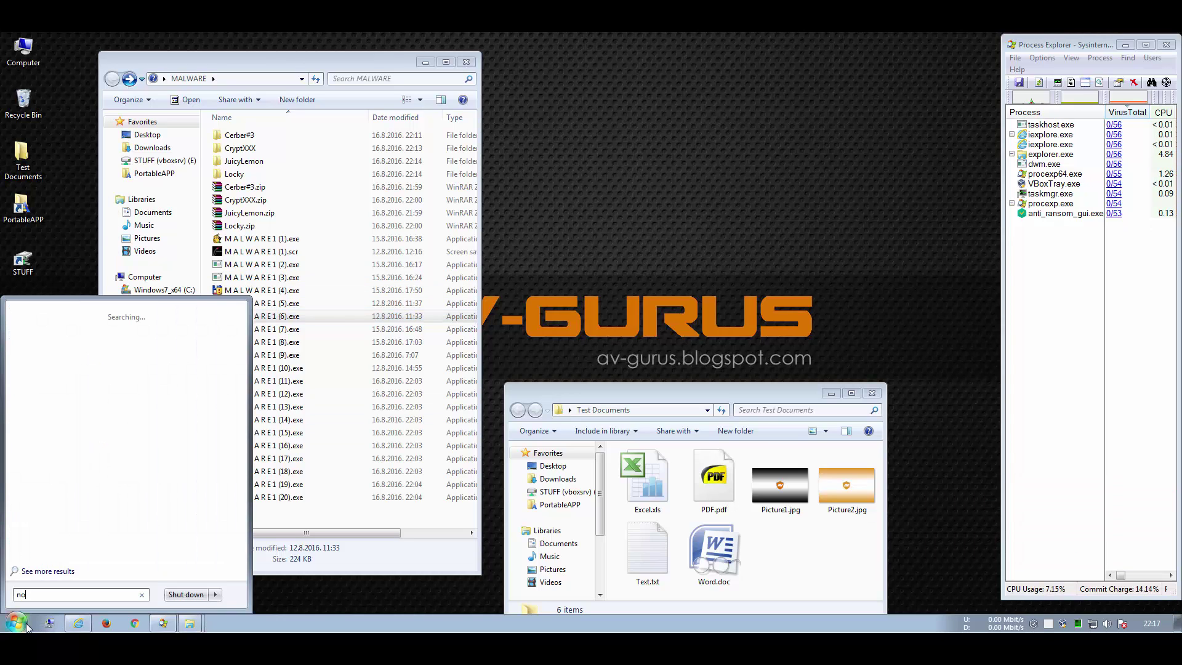
{"action": "type", "text": "te"}
{"action": "key", "text": "Return"}
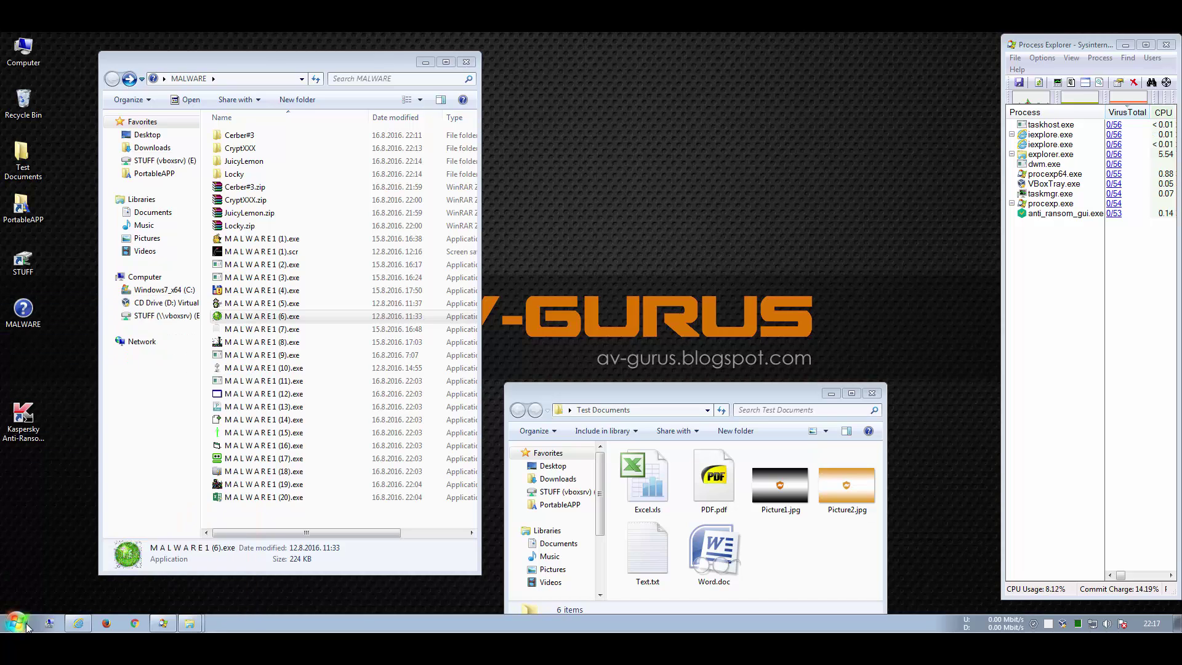
{"action": "type", "text": "Loo"}
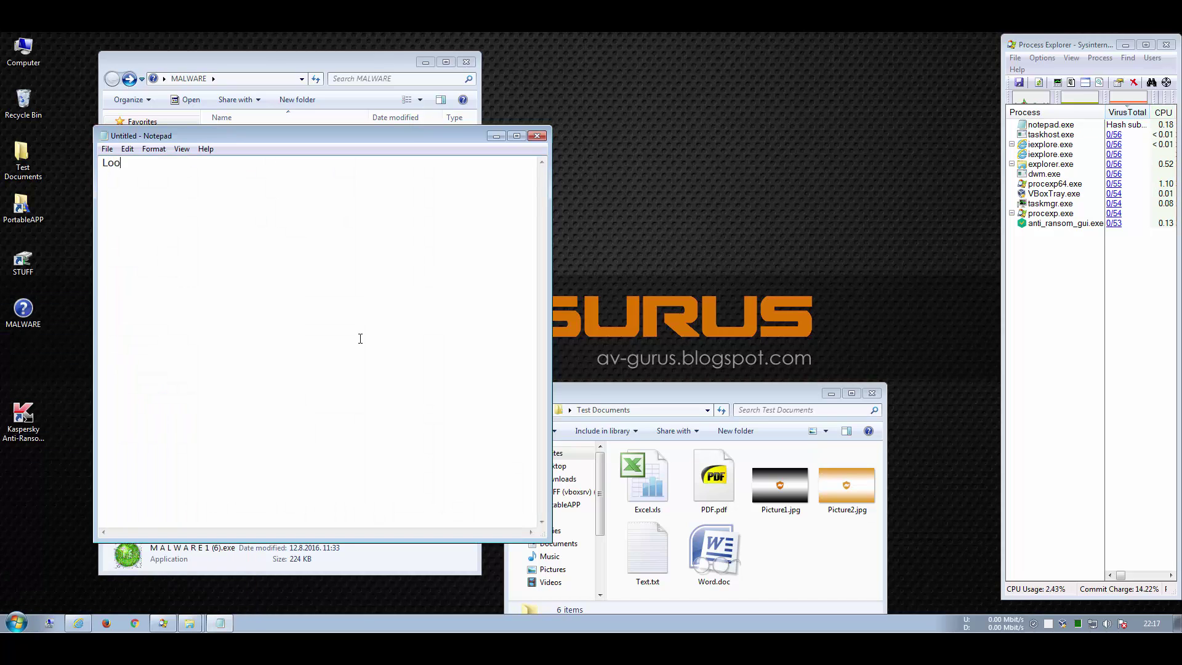
{"action": "type", "text": "ks very good!"}
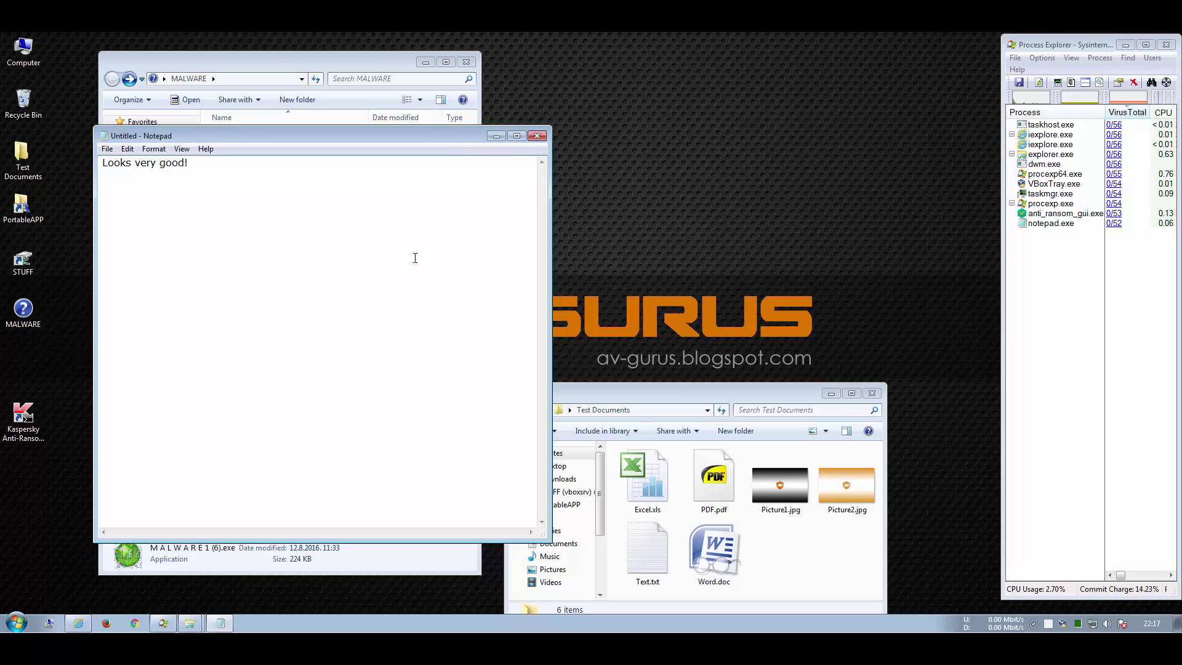
{"action": "left_click", "coordinate": [1049, 623]}
Step: Review Kaspersky's blocked applications, settings, and the report details for the deleted dumplog.dll entry
{"action": "left_click", "coordinate": [456, 498]}
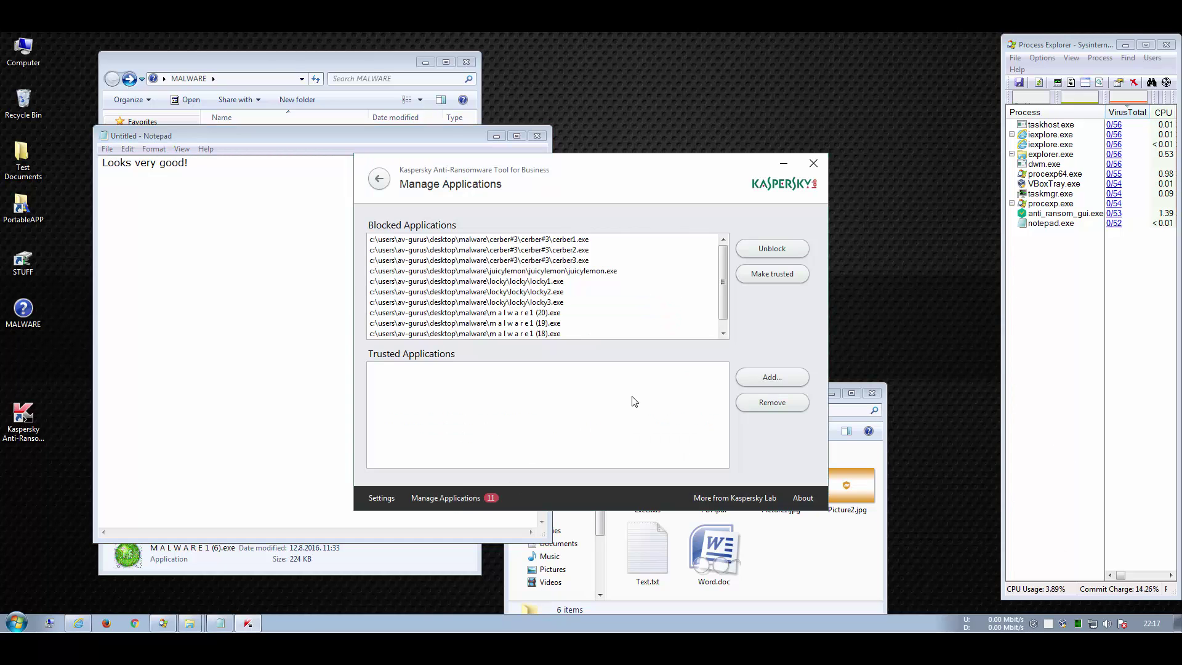
{"action": "left_click", "coordinate": [389, 498]}
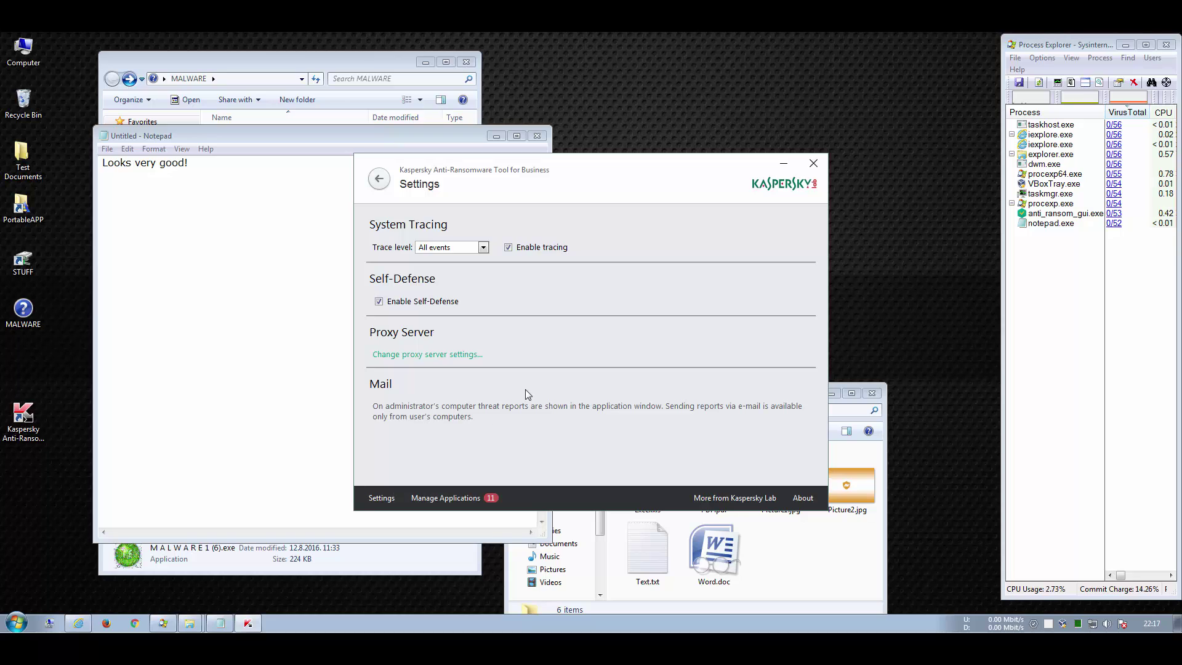
{"action": "left_click", "coordinate": [485, 499]}
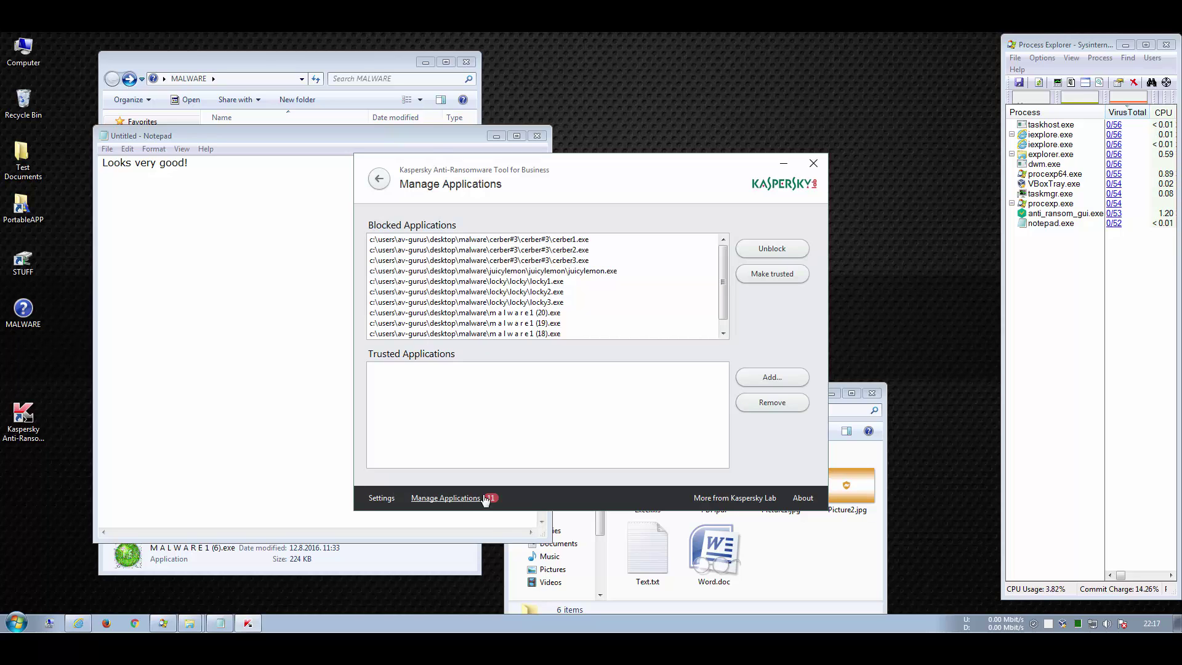
{"action": "left_click", "coordinate": [377, 181]}
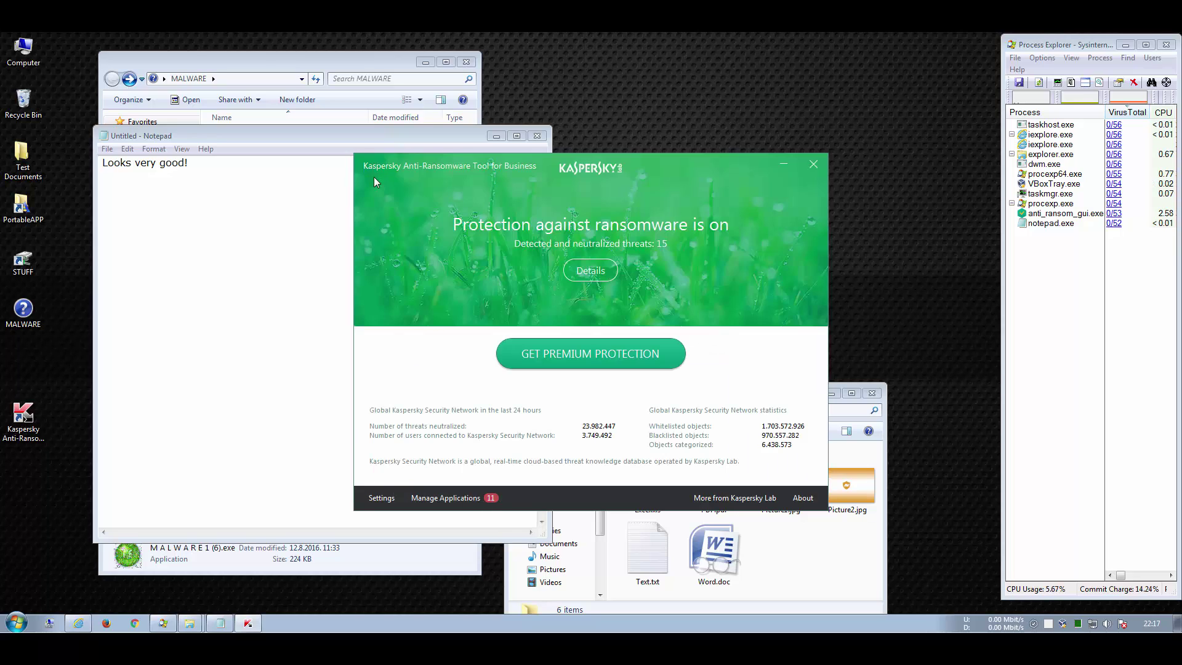
{"action": "left_click", "coordinate": [590, 270]}
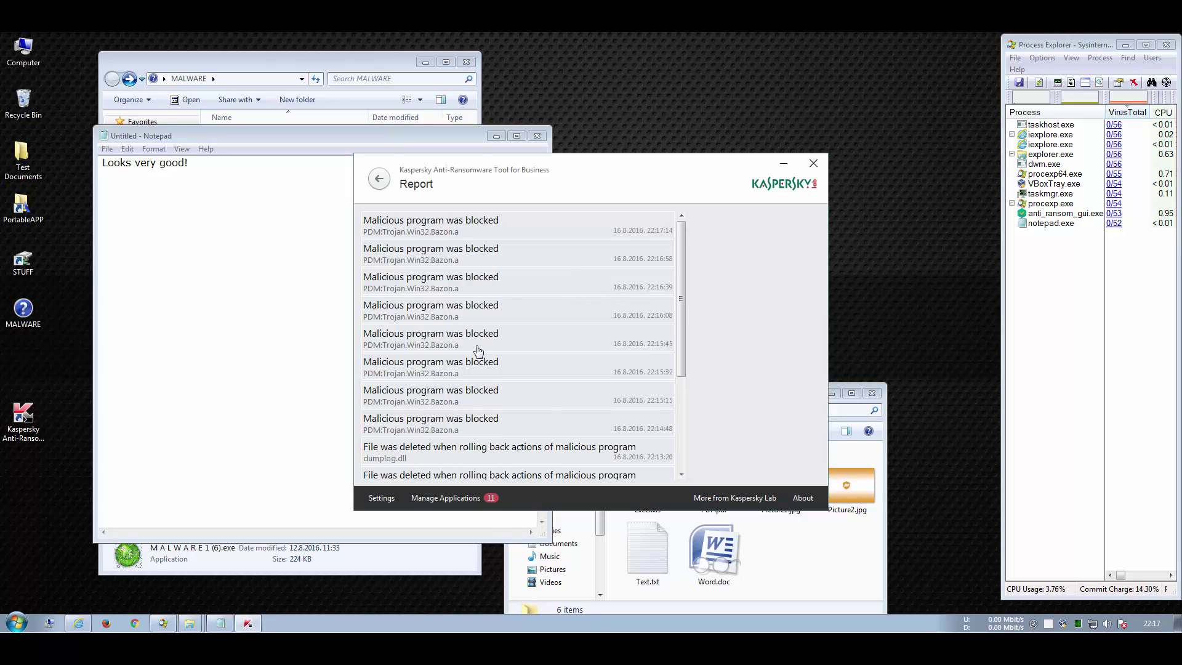
{"action": "scroll", "coordinate": [555, 362], "scroll_direction": "down", "scroll_amount": 1}
{"action": "left_click", "coordinate": [527, 431]}
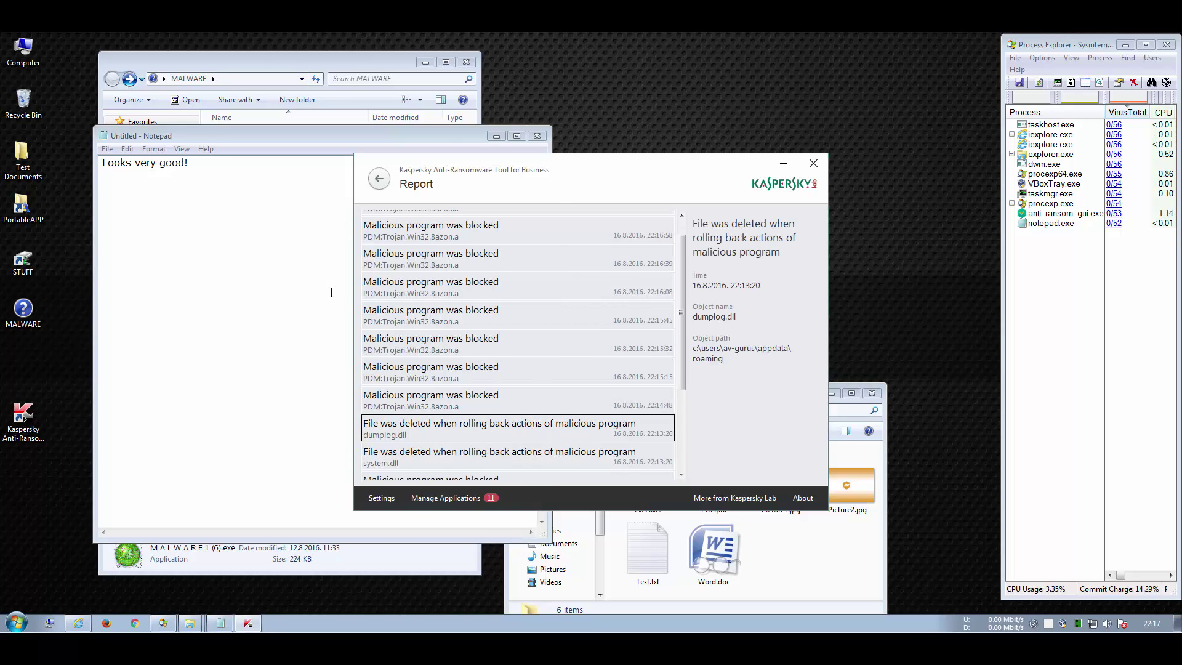
Step: Add the Notepad line 'Rolling back is a very nice feature.' and return to the report
{"action": "left_click", "coordinate": [290, 248]}
{"action": "key", "text": "Return"}
{"action": "type", "text": "Rolling back"}
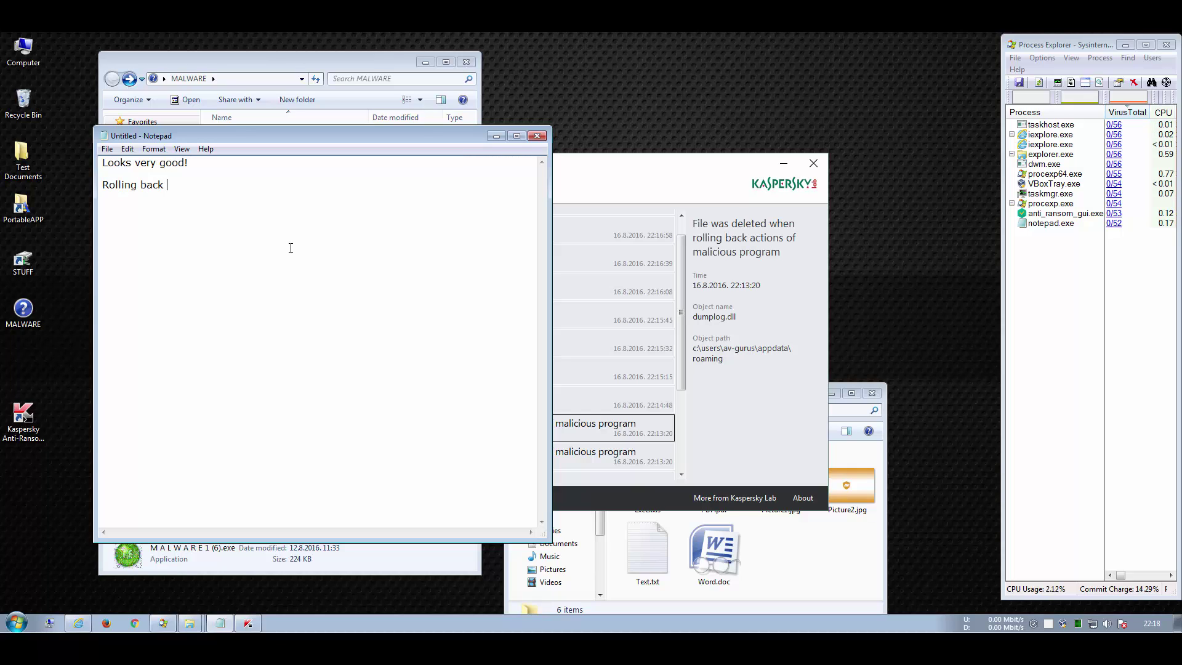
{"action": "type", "text": " is a very nice feature."}
{"action": "left_click", "coordinate": [604, 177]}
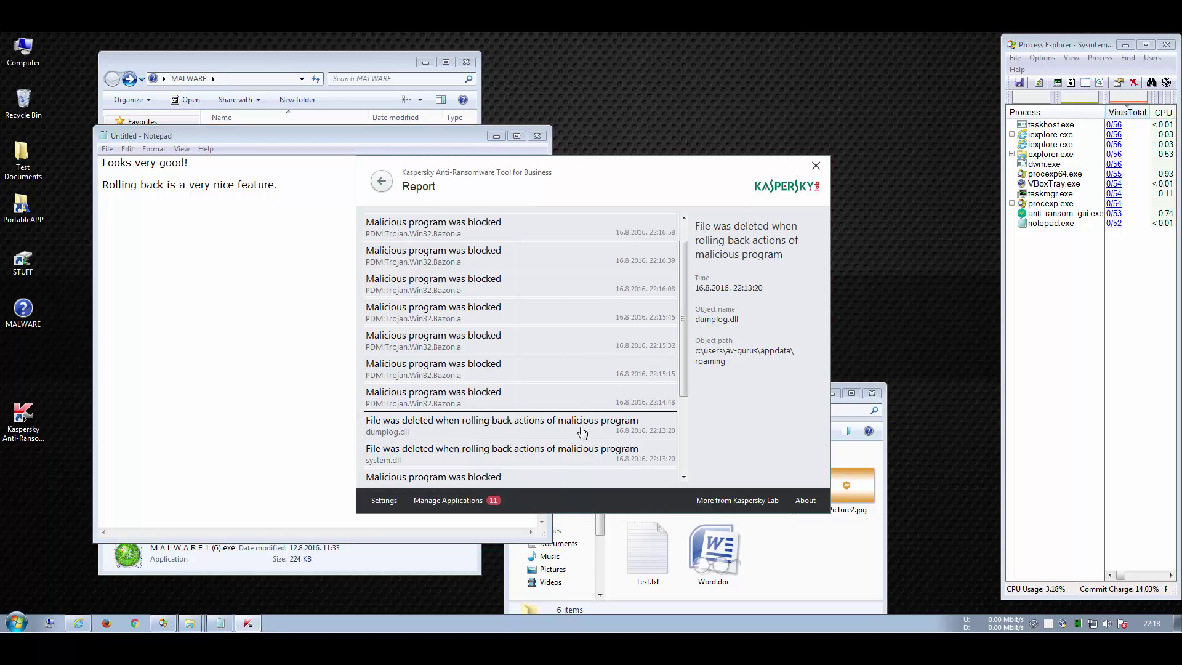
{"action": "scroll", "coordinate": [582, 433], "scroll_direction": "down", "scroll_amount": 5}
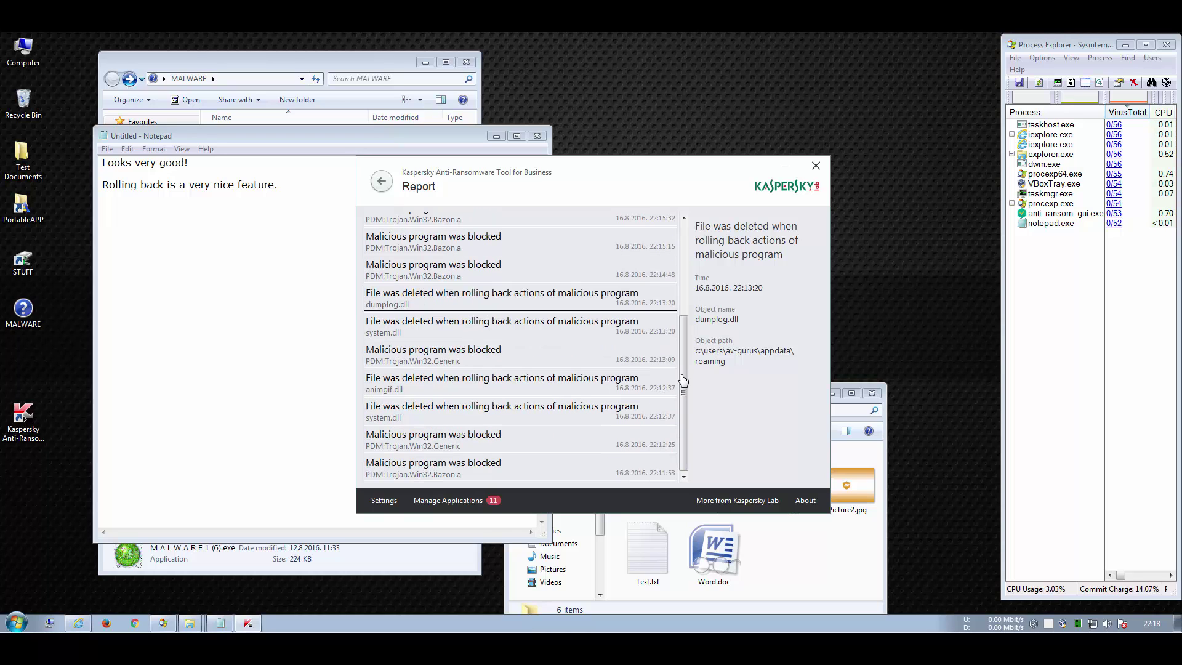
Step: Close the report, move Test Documents up, and type 'Documents are in the place and not encrypted.'
{"action": "left_click", "coordinate": [815, 165]}
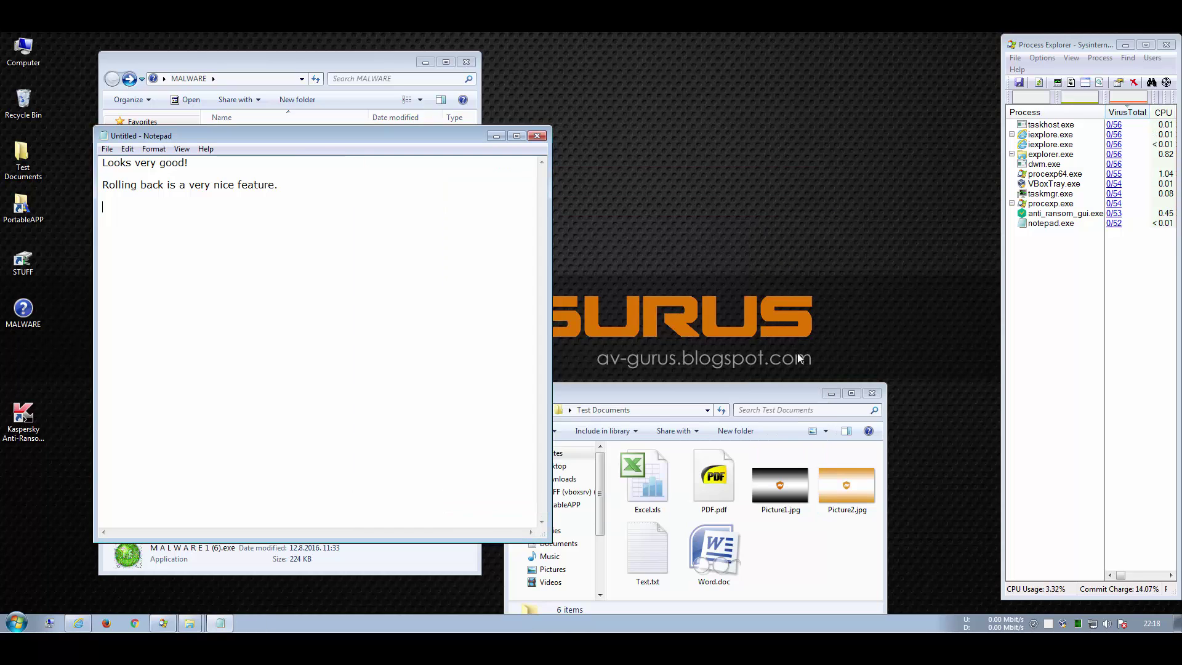
{"action": "left_click_drag", "start_coordinate": [796, 391], "coordinate": [837, 114]}
{"action": "left_click", "coordinate": [393, 338]}
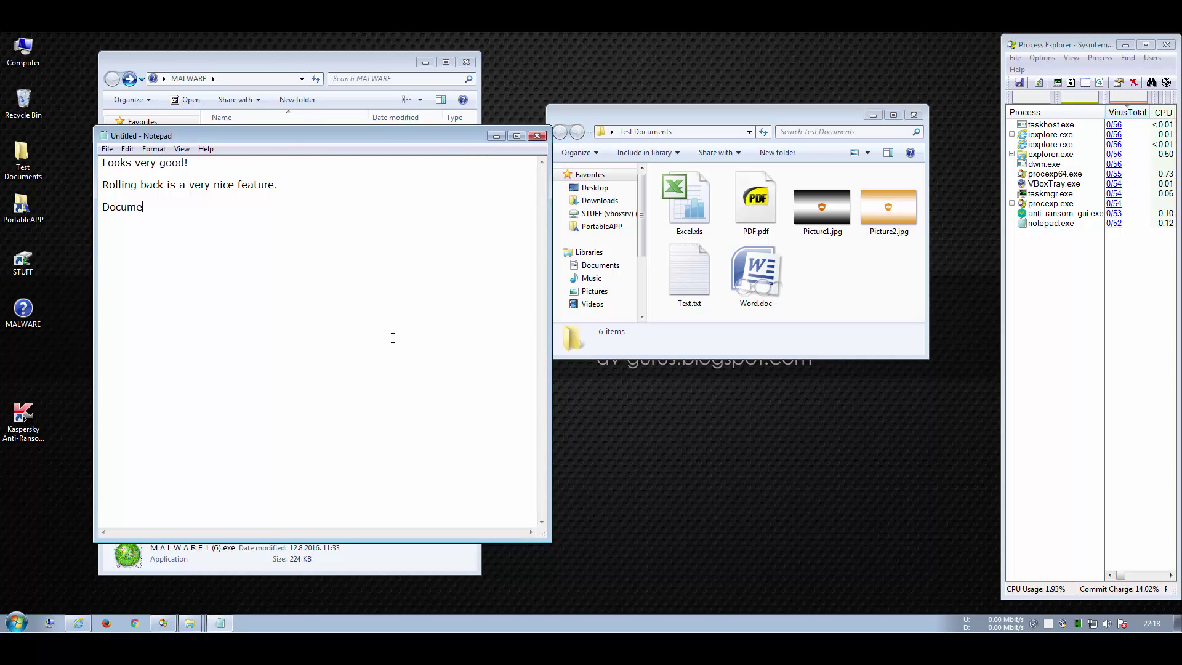
{"action": "type", "text": "Documents are in the place and not"}
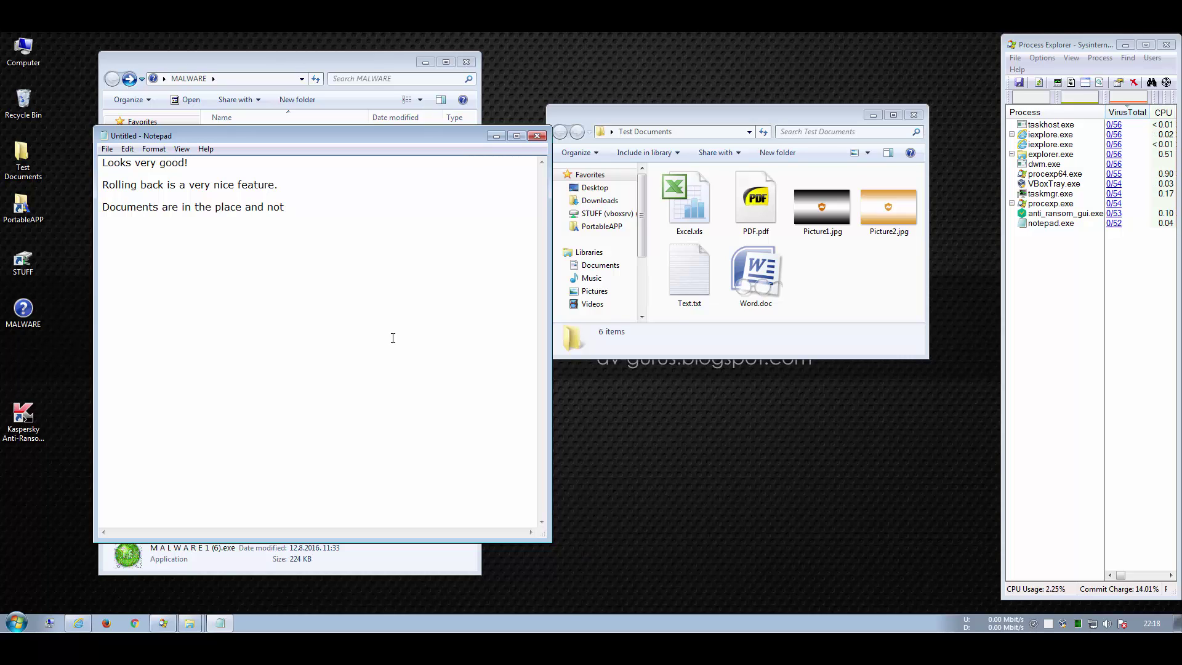
{"action": "type", "text": " encrypted."}
Step: Close Notepad without saving, then close Test Documents, MALWARE and Process Explorer windows
{"action": "left_click", "coordinate": [537, 135]}
{"action": "left_click", "coordinate": [616, 330]}
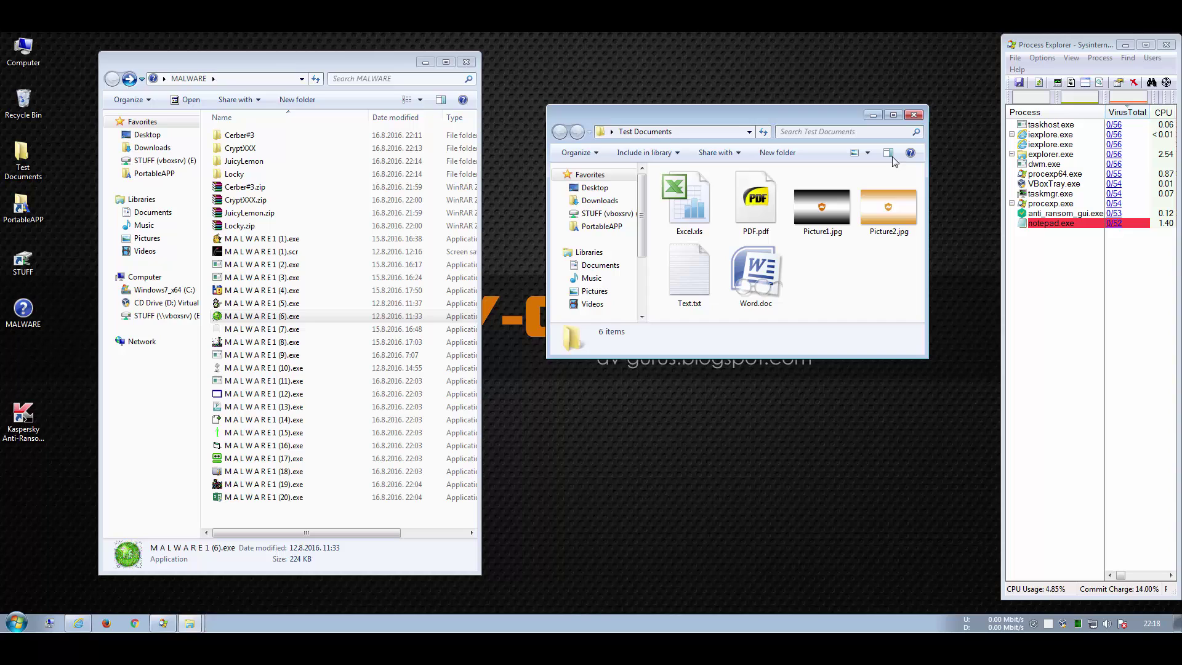
{"action": "left_click", "coordinate": [914, 115]}
{"action": "left_click", "coordinate": [466, 62]}
{"action": "left_click", "coordinate": [1167, 45]}
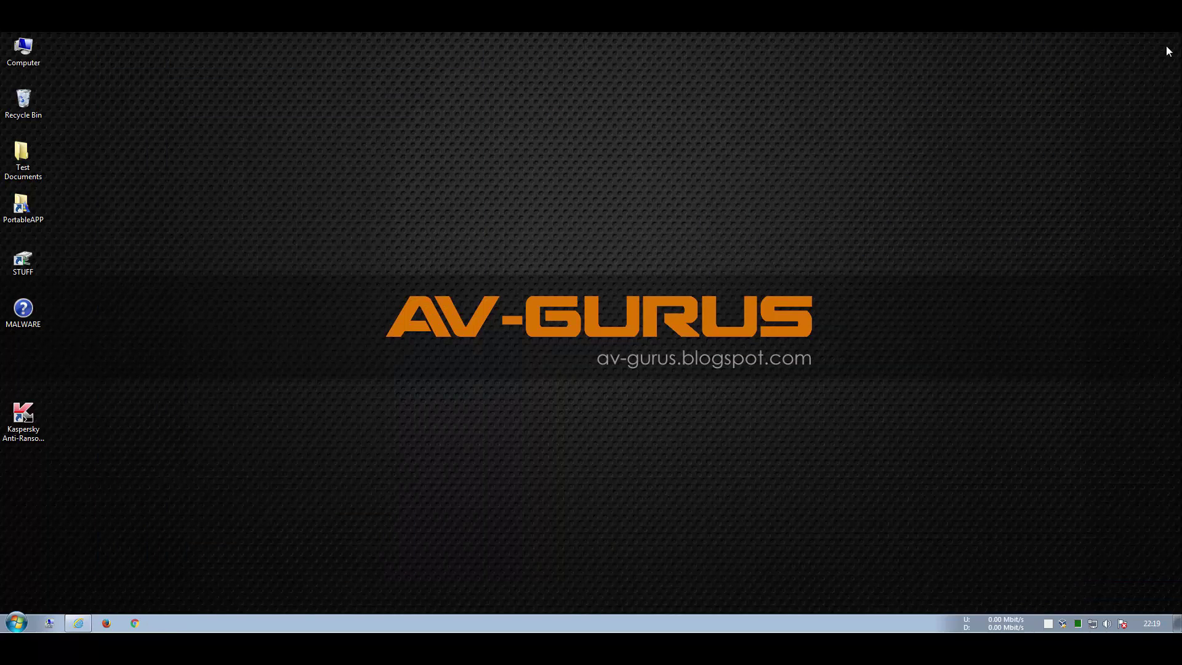
{"action": "left_click", "coordinate": [30, 623]}
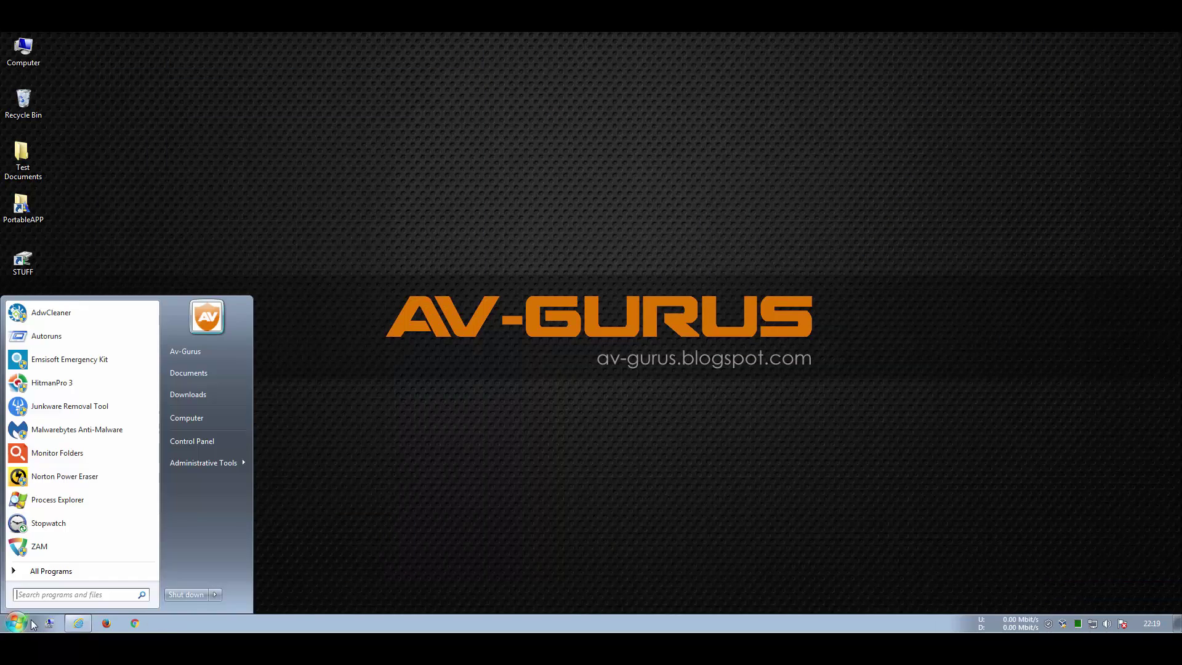